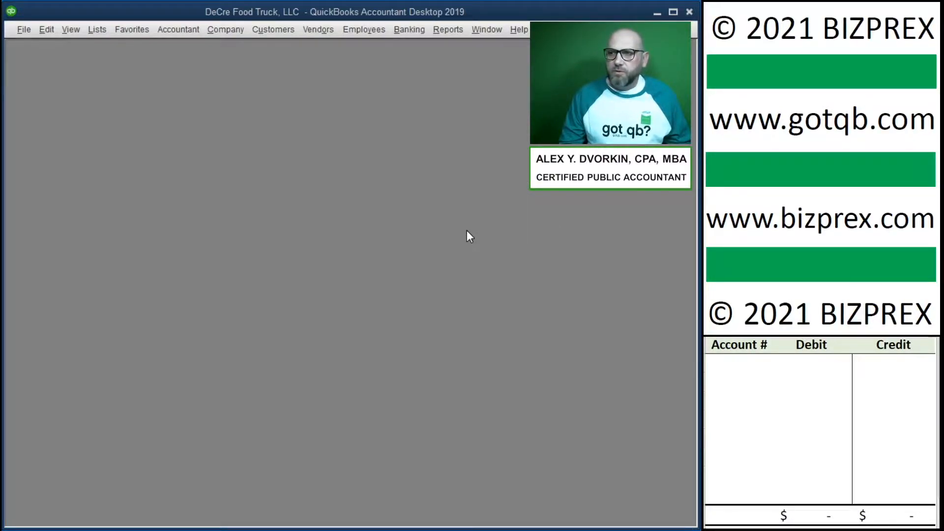
Step: Bring up the Food Traders, Inc. invoice and start a new credit card charge with Food Traders, Inc. as the vendor
scroll(827, 118, down, 10)
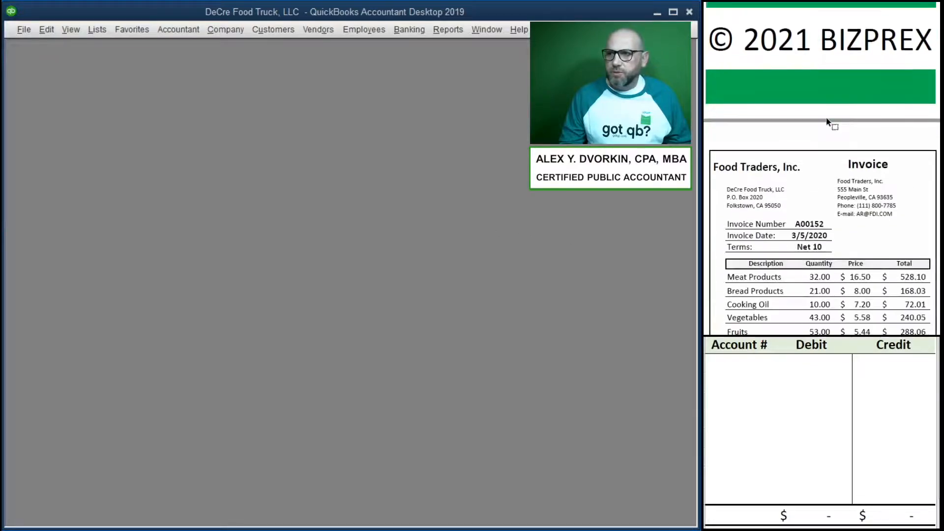
scroll(827, 118, down, 3)
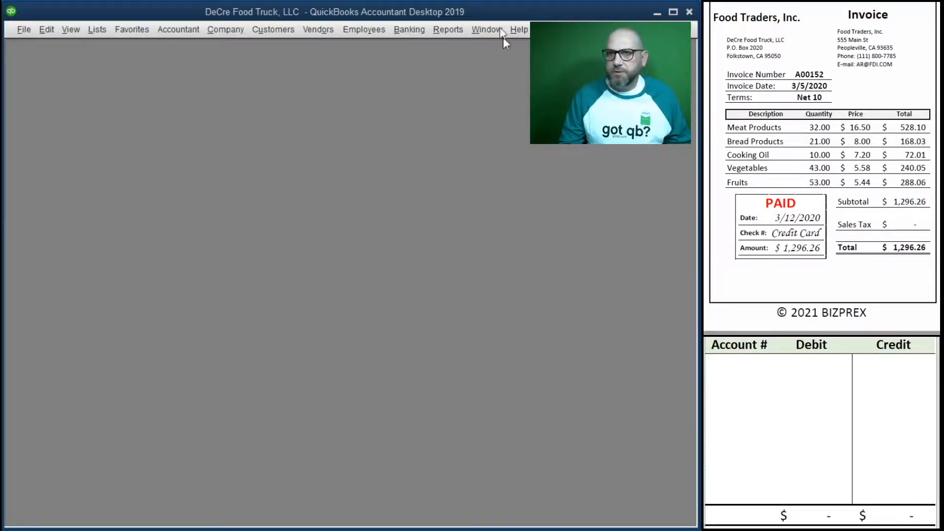
click(408, 33)
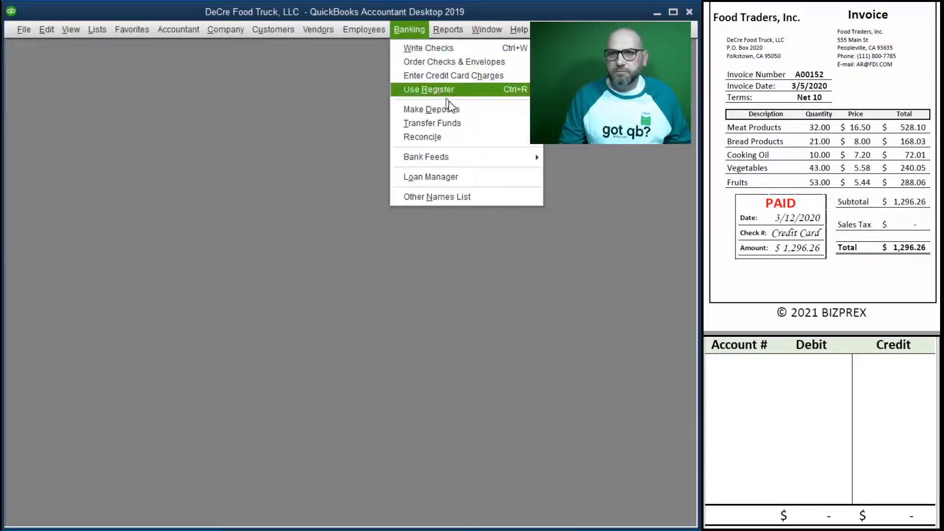
click(478, 78)
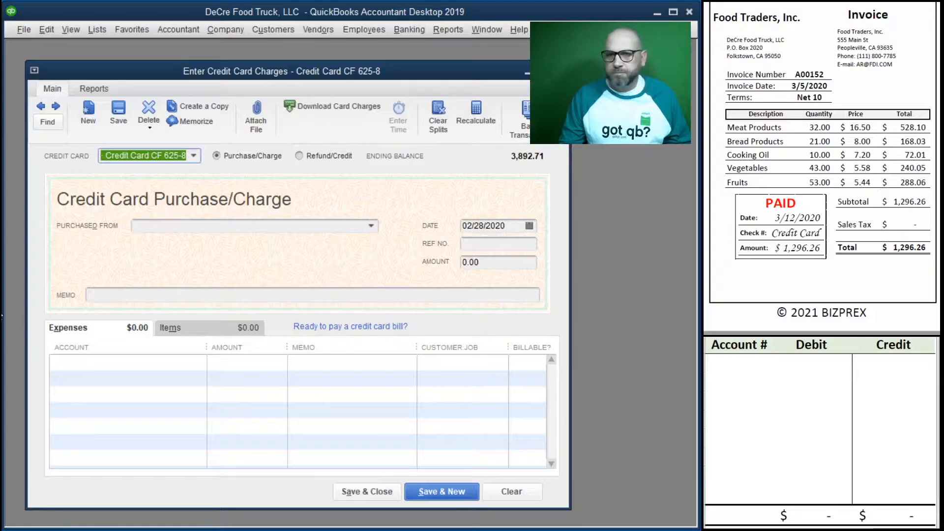
key(Tab)
key(Tab)
key(Tab)
text(F)
key(Tab)
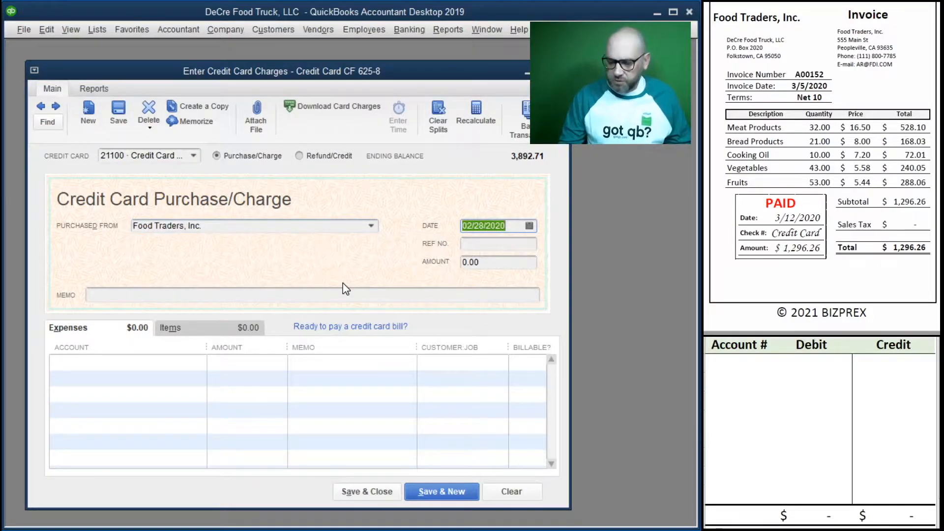
Step: Set the charge's date to 03/12/2020, reference number to A00152 and amount to 1,296.26
text(3/12/2020)
key(Tab)
text(A)
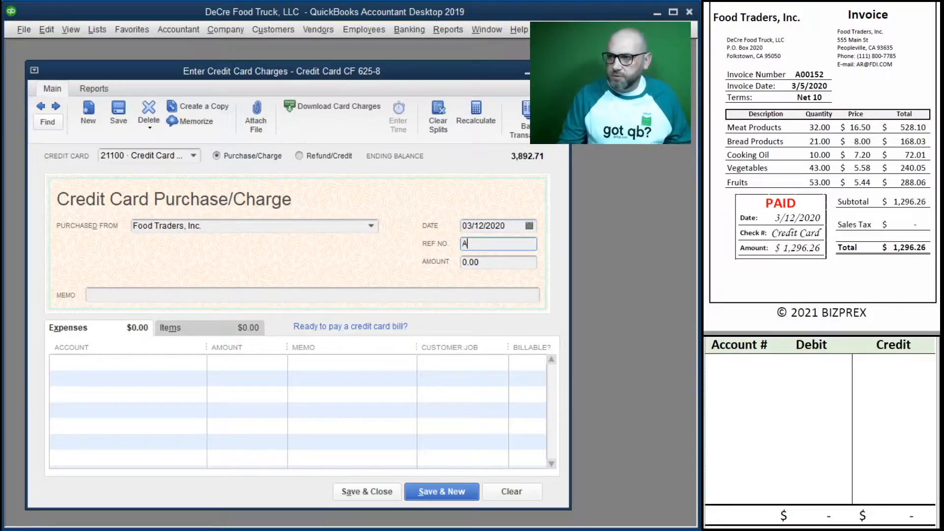
text(00152)
key(Tab)
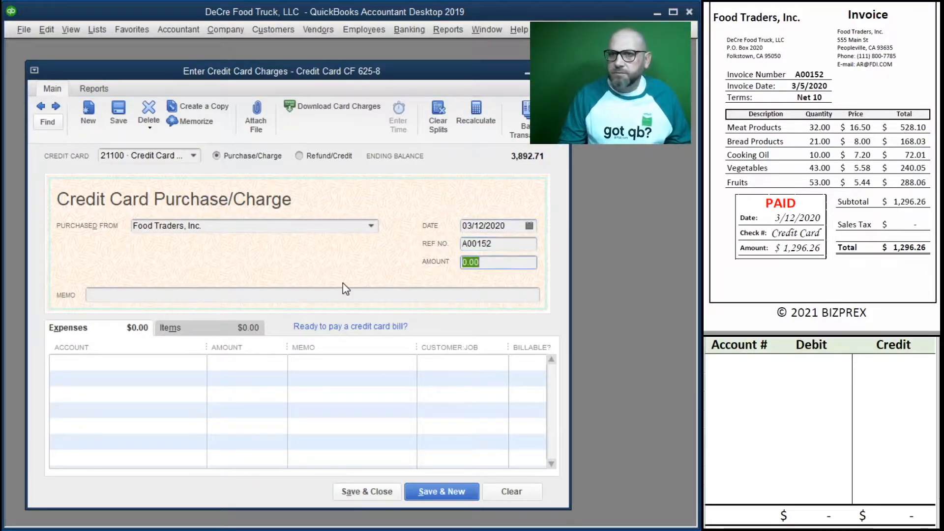
text(1,)
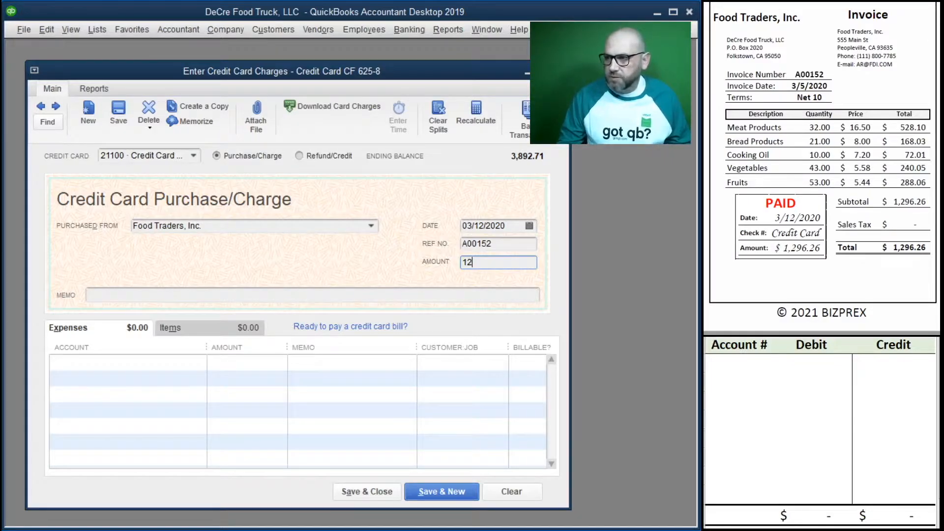
text(296.26)
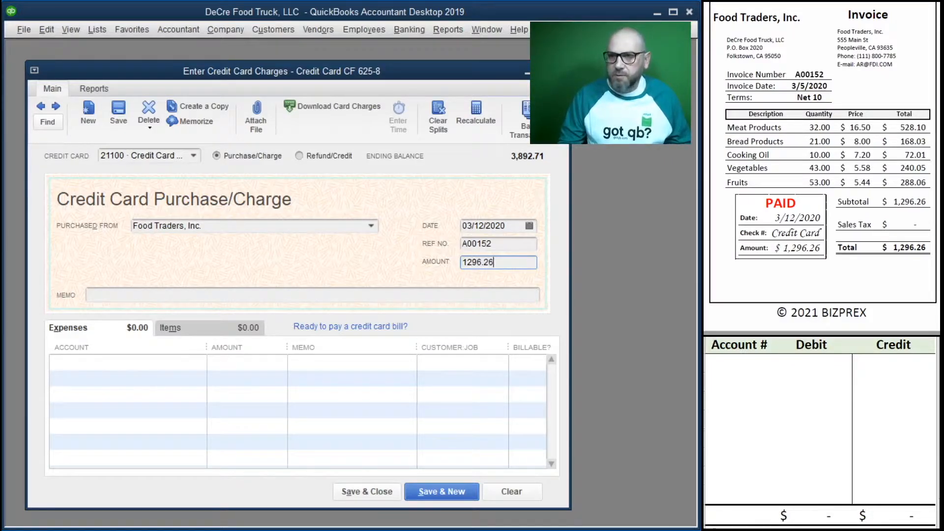
key(Tab)
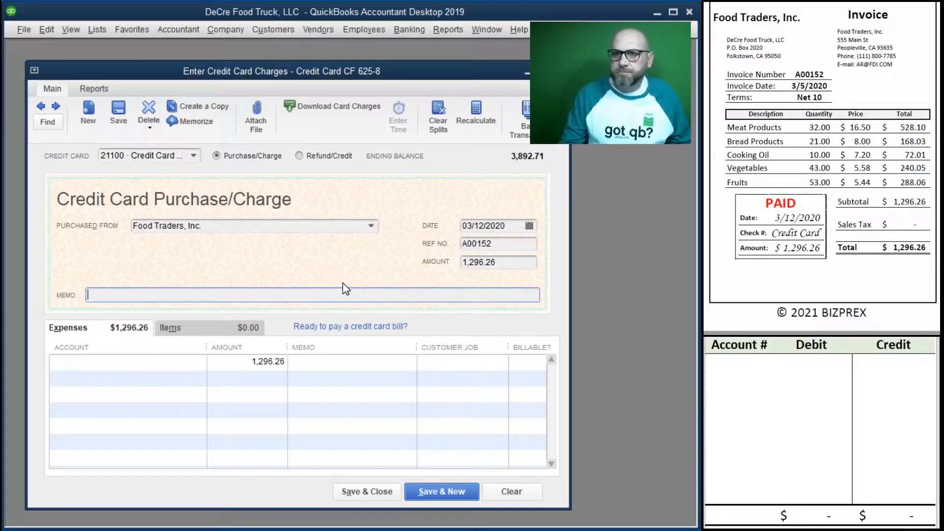
Step: Copy the reference number A00152 into the charge's memo and the first expense line's memo
double_click(498, 243)
key(ctrl+c)
click(191, 295)
key(ctrl+v)
click(333, 363)
key(ctrl+v)
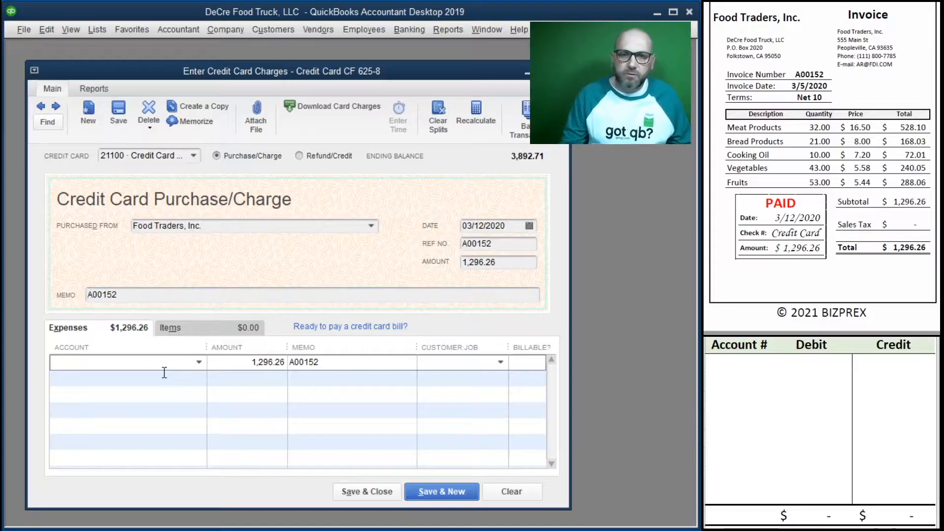
Step: Assign the first expense line to account 60200 · Food Purchases / Supplies
click(199, 362)
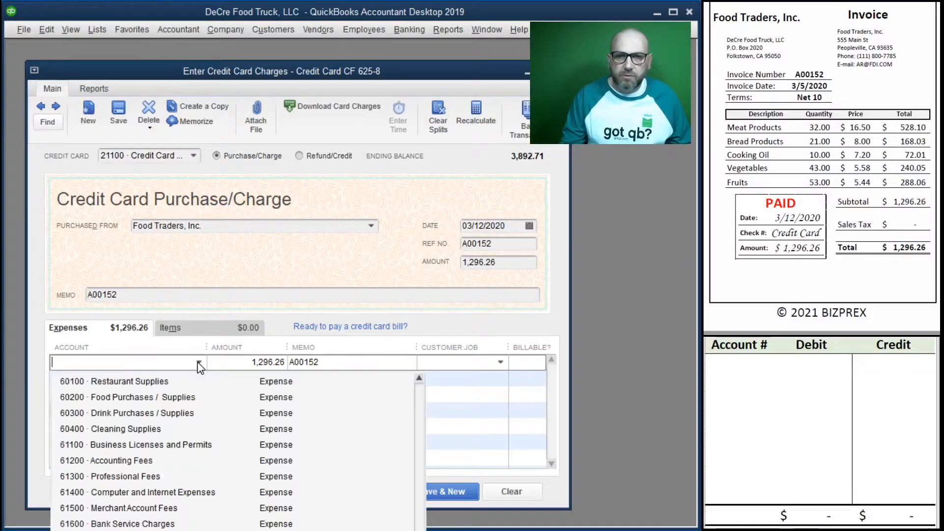
click(199, 391)
key(Tab)
key(Tab)
key(Tab)
Step: Record a credit of 1,296.26 to account 21100 in the first row of the debit/credit worksheet
click(733, 368)
text(21100)
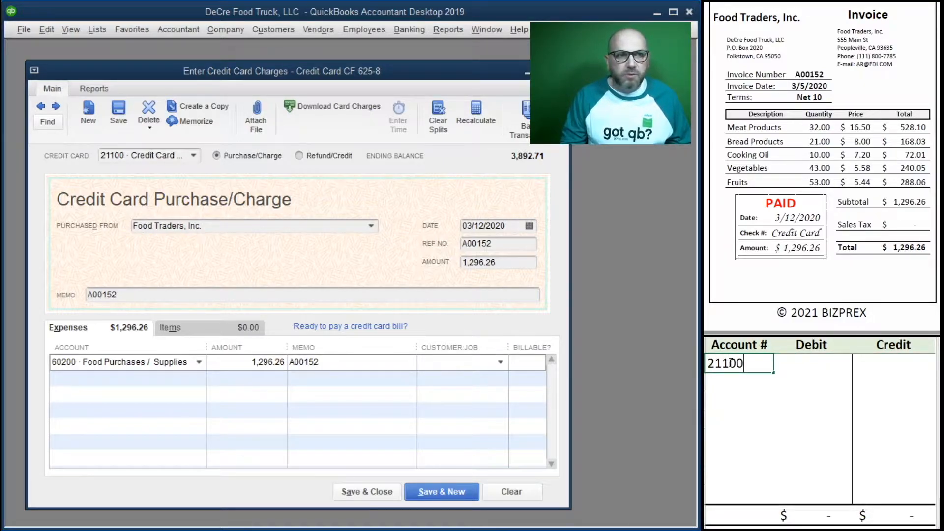
key(Tab)
key(Tab)
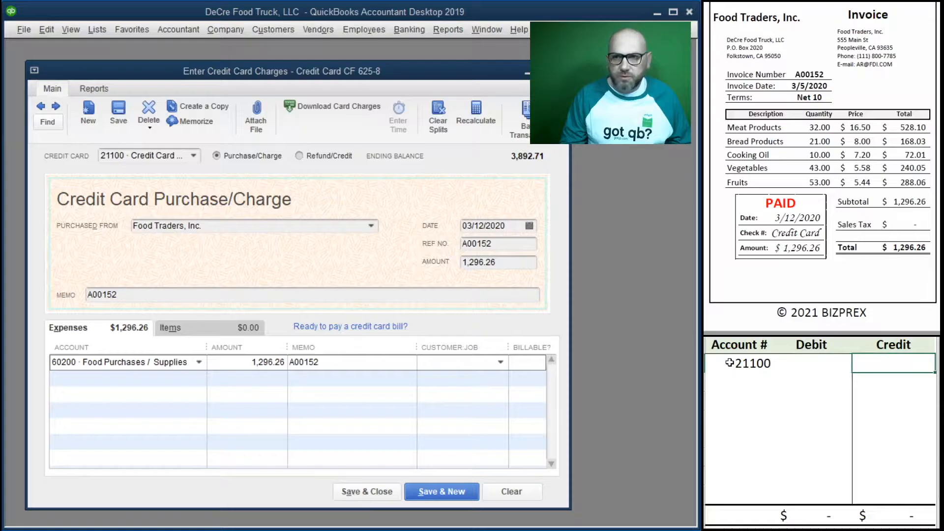
text(1,2)
text(96.26)
key(Return)
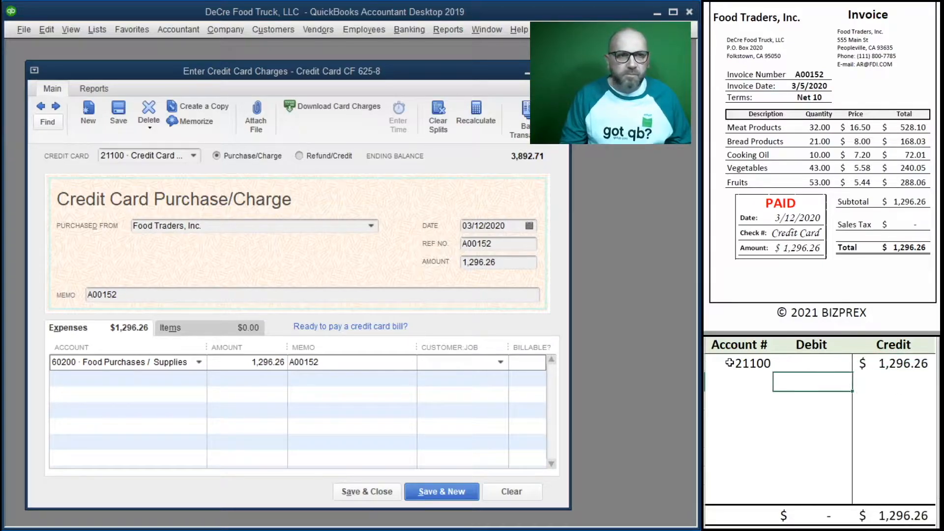
Step: Record a debit of 1,296.26 to account 60200 in the second row of the debit/credit worksheet
text(60200)
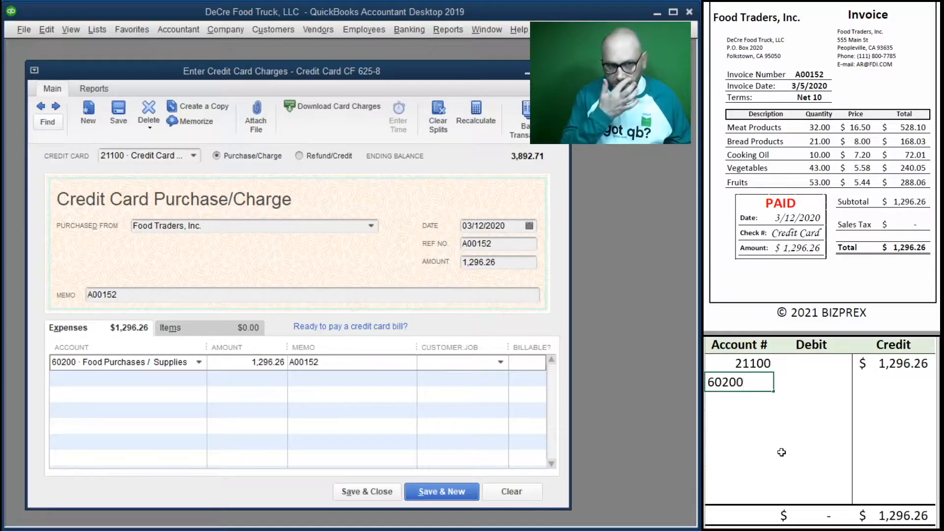
key(Tab)
text(1296.26)
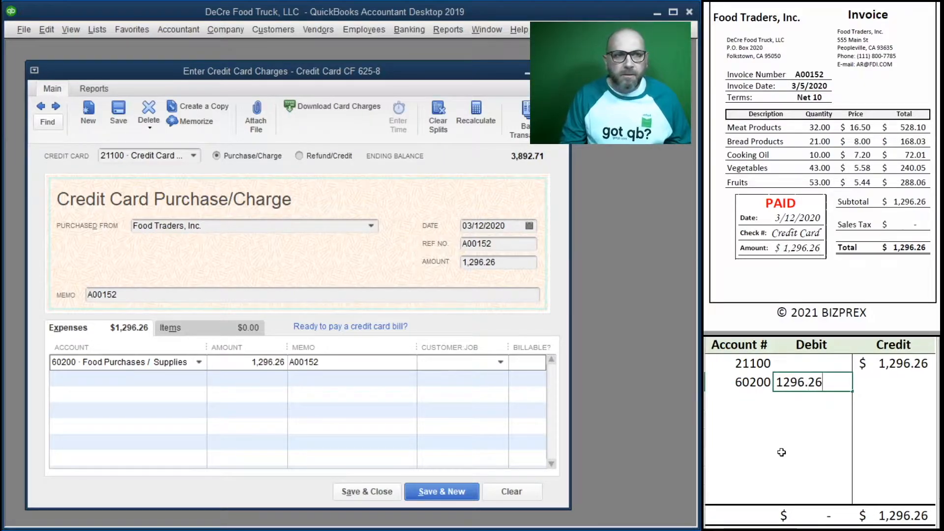
key(Return)
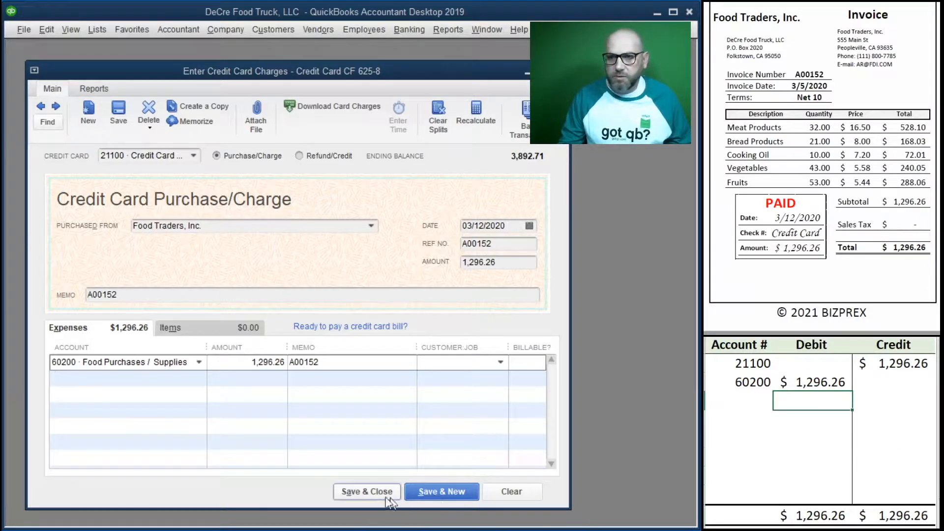
Step: Save and close the Food Traders, Inc. charge, and clear both entries from the debit/credit worksheet
click(361, 492)
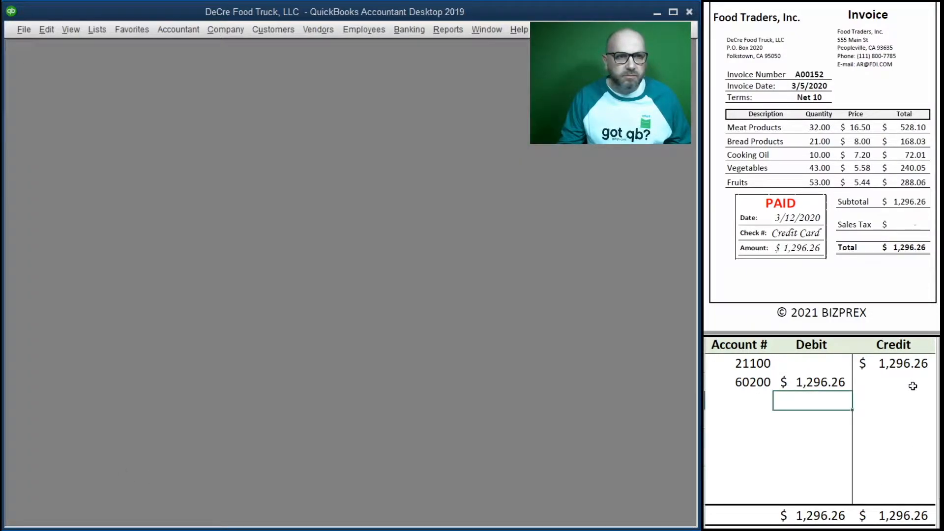
drag(913, 386, 713, 362)
key(Delete)
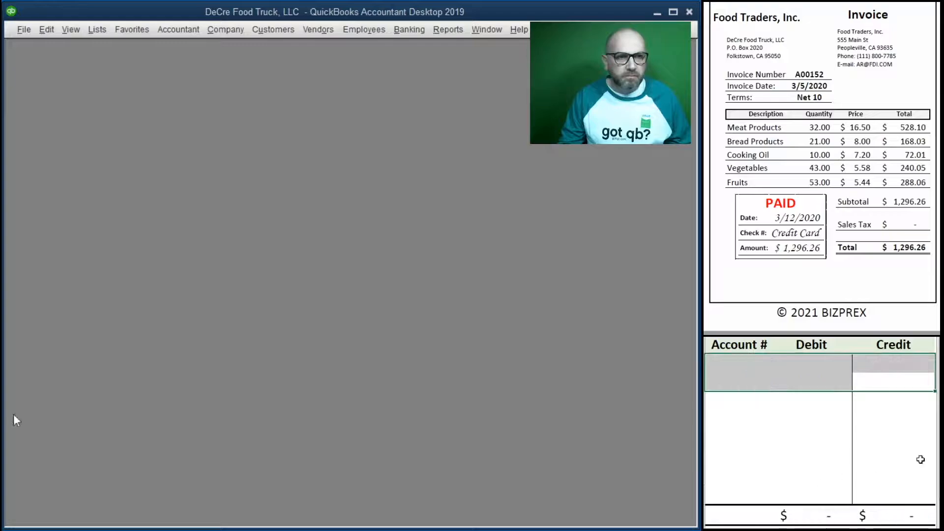
Step: Bring up the To Go Packs, LLC invoice and start a new credit card charge with To Go Packs, LLC as the vendor
scroll(777, 177, down, 10)
scroll(777, 177, up, 7)
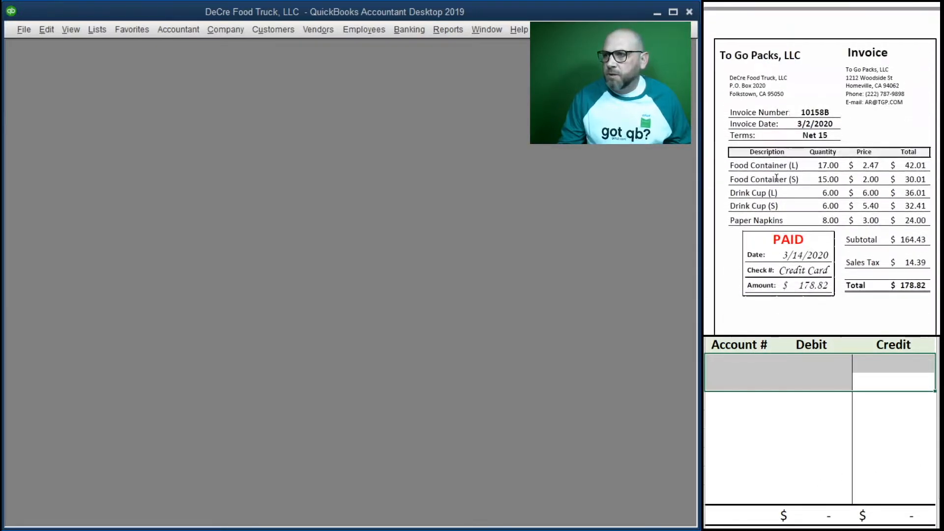
scroll(776, 179, down, 1)
click(437, 27)
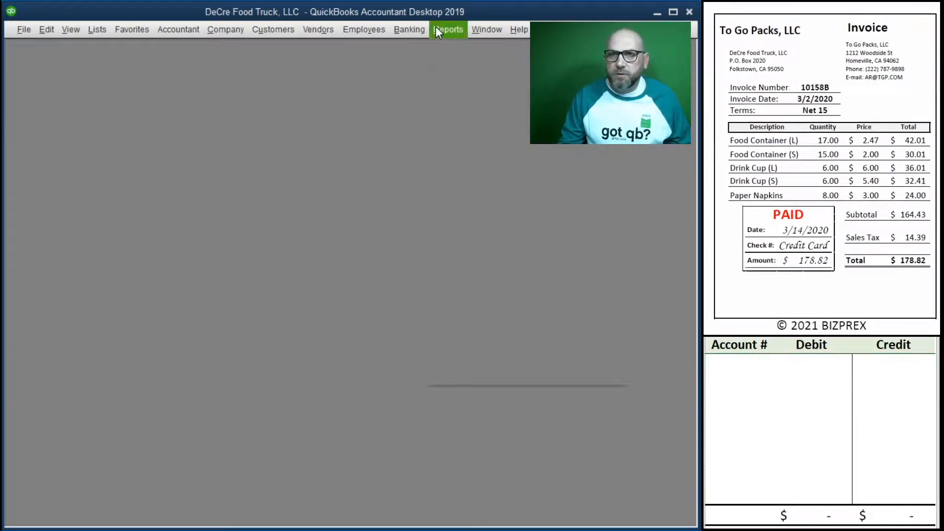
mouse_move(392, 26)
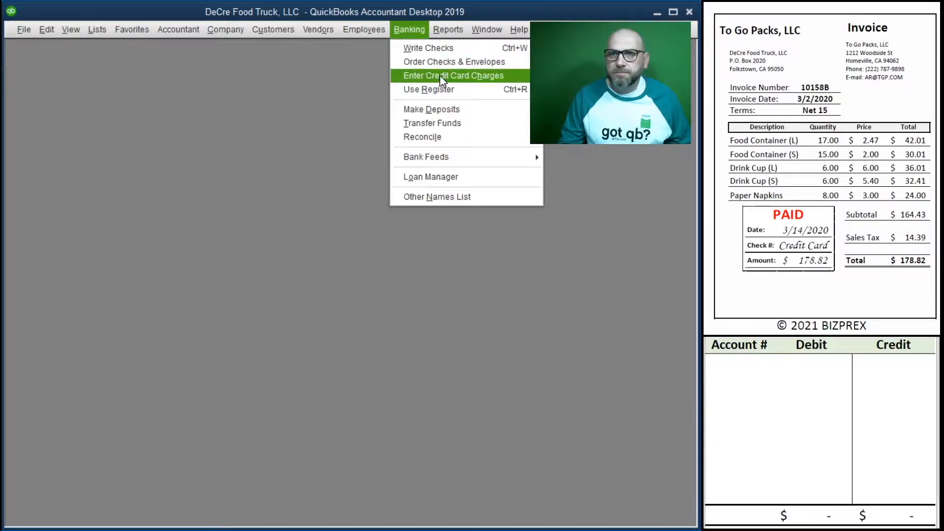
click(441, 76)
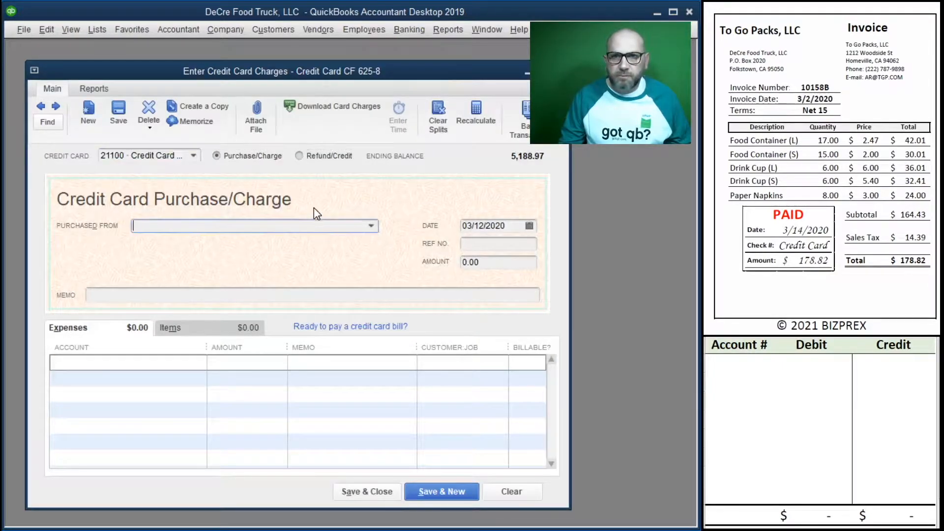
text(t)
key(Tab)
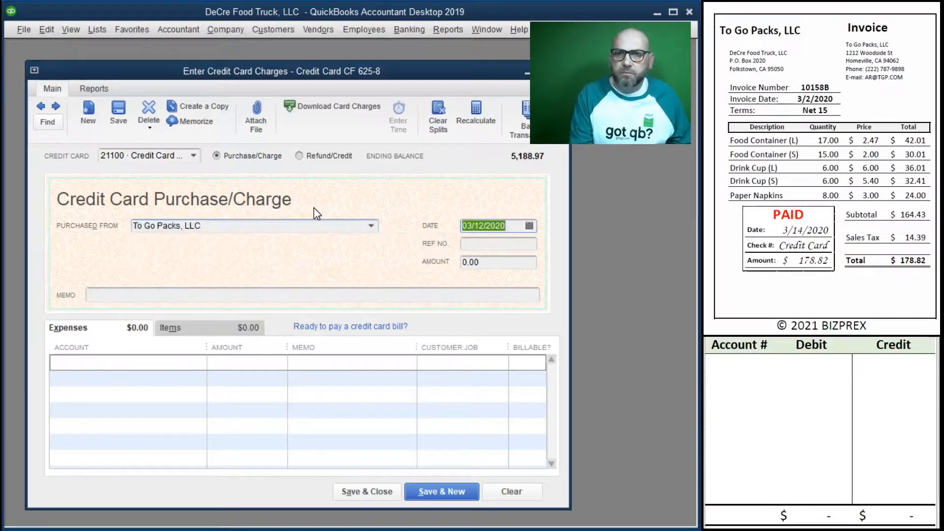
Step: Set the charge's date to 03/14/2020, reference number to 10158B and amount to 178.82
text(3/14/2020)
key(Tab)
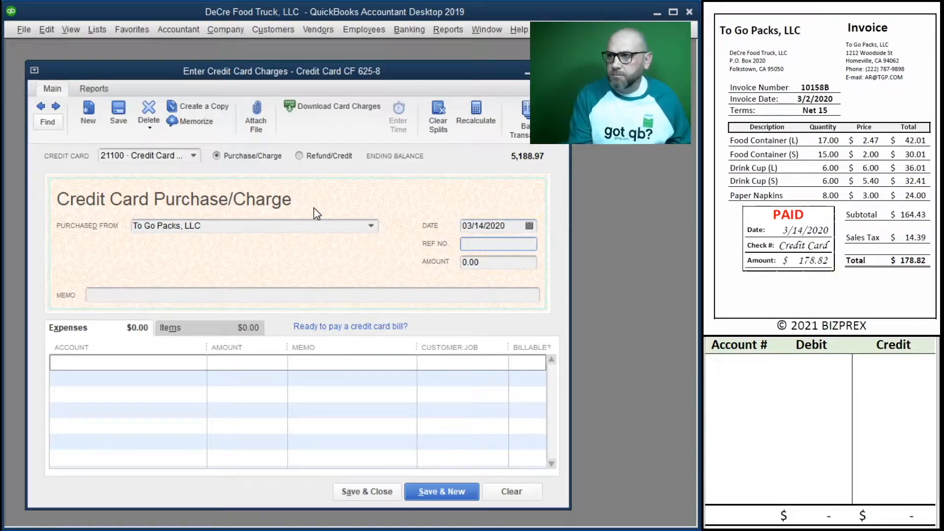
text(10158B)
key(Tab)
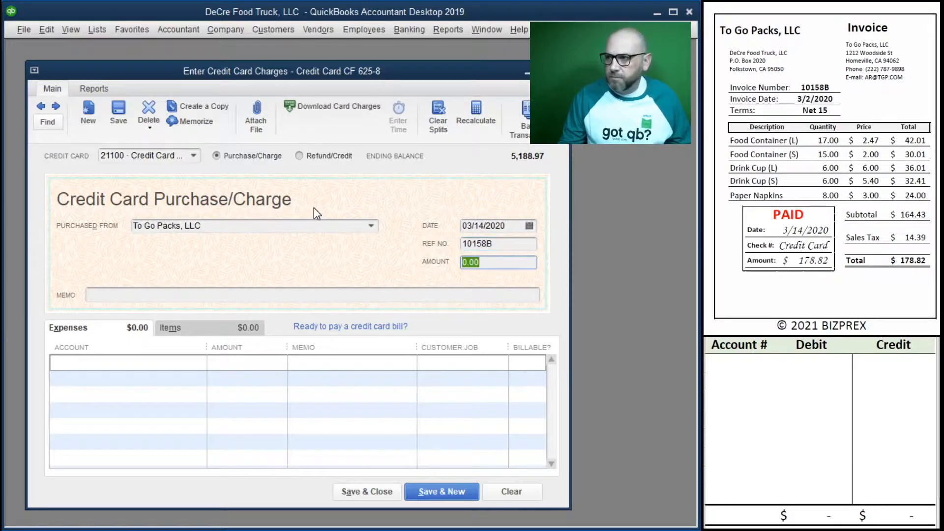
text(178.82)
key(Tab)
Step: Copy reference number 10158B into the charge's memo and the expense line's memo, and assign the line to account 60100 · Restaurant Supplies
drag(508, 246, 432, 249)
key(ctrl+c)
click(300, 296)
key(ctrl+v)
click(351, 375)
click(355, 363)
key(ctrl+v)
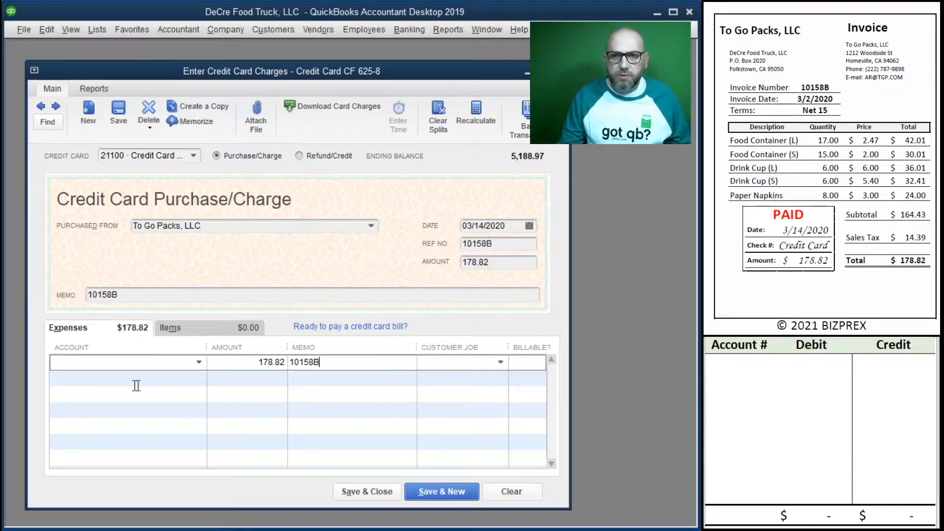
click(200, 363)
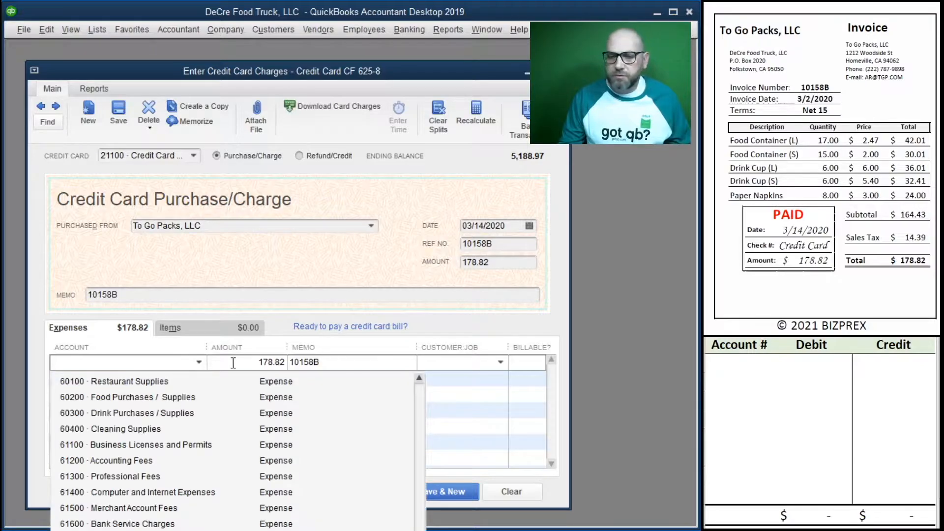
click(167, 381)
Step: Record a credit of 178.82 to account 21100 in the first row of the debit/credit worksheet
click(728, 362)
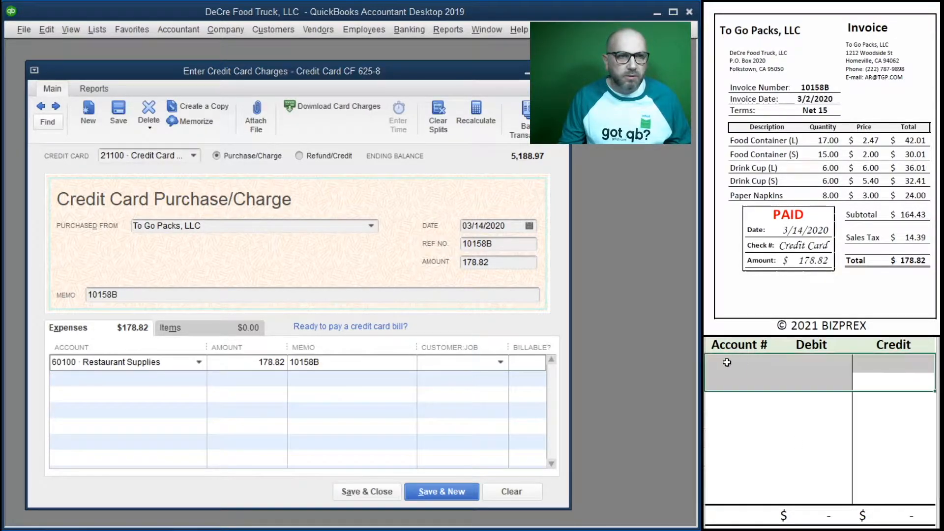
text(21100)
key(Tab)
key(Tab)
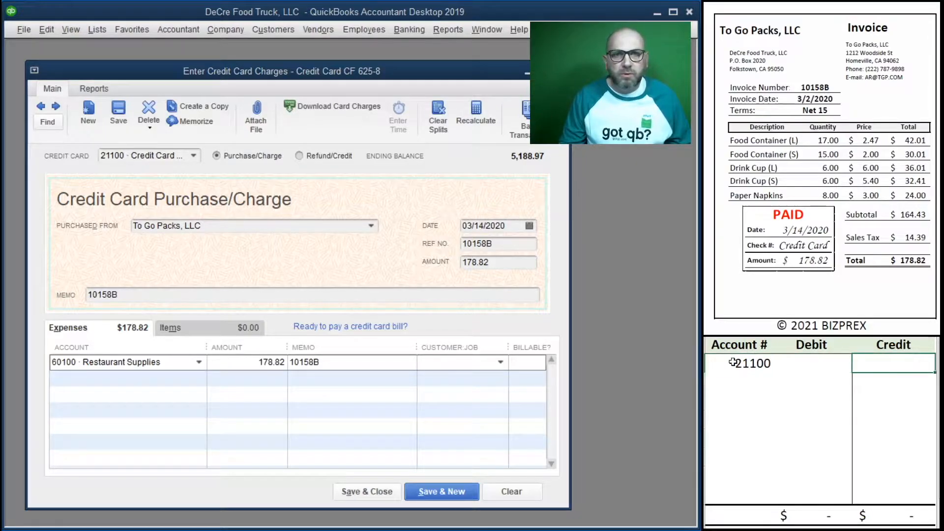
text(178.82)
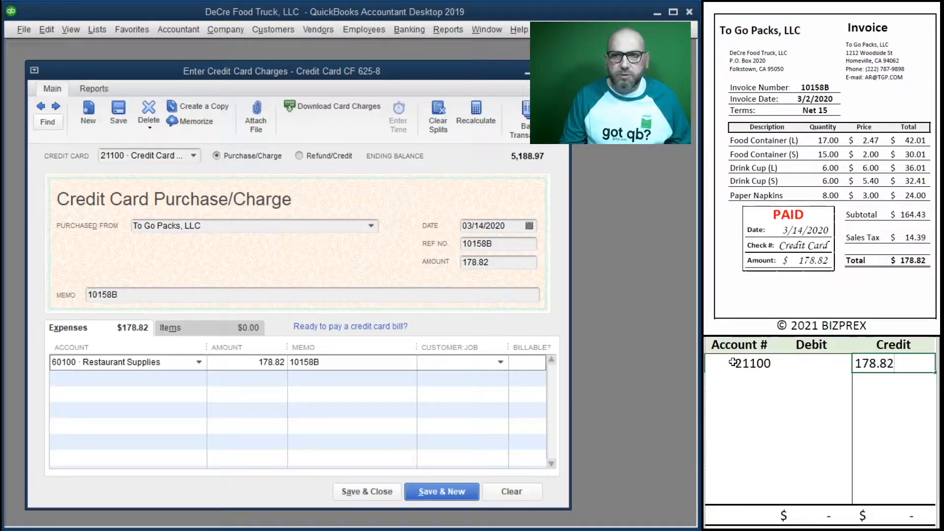
key(Return)
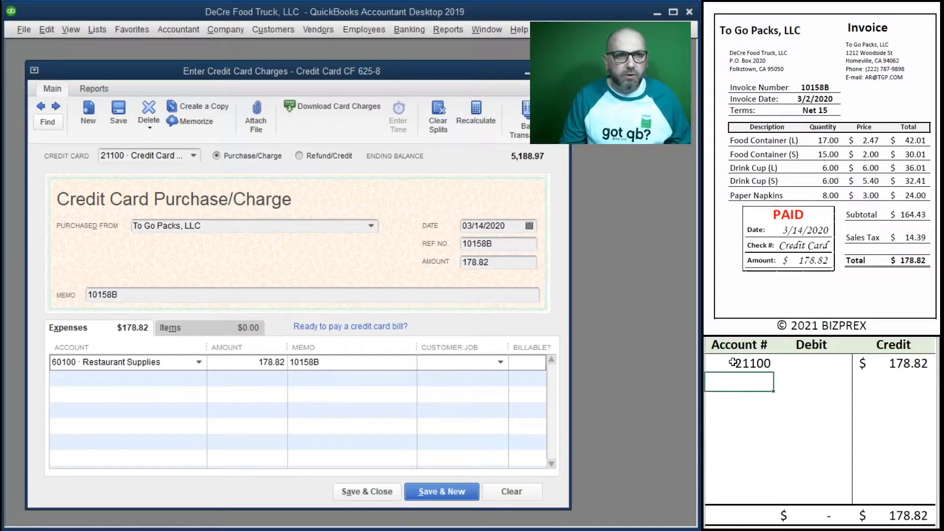
Step: Record a debit of 178.82 to account 60100 in the second row of the debit/credit worksheet
text(60100)
key(Tab)
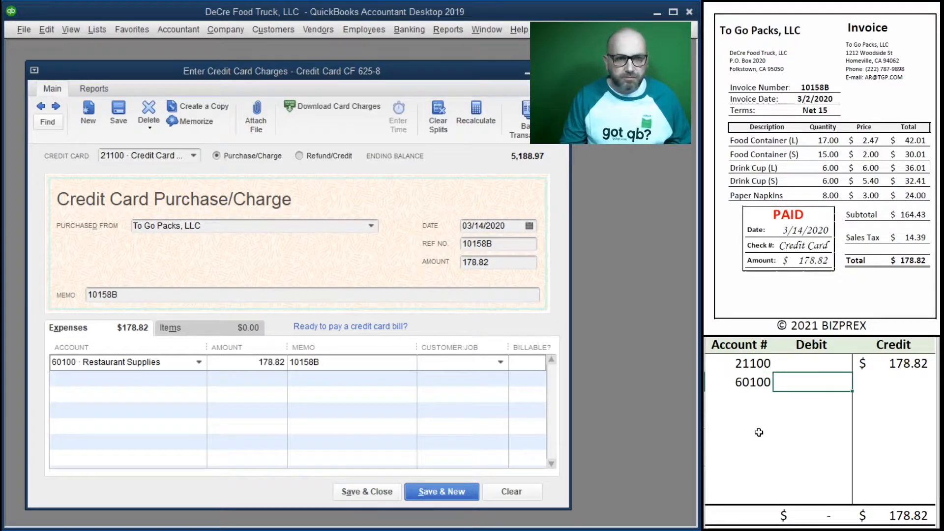
text(178.82)
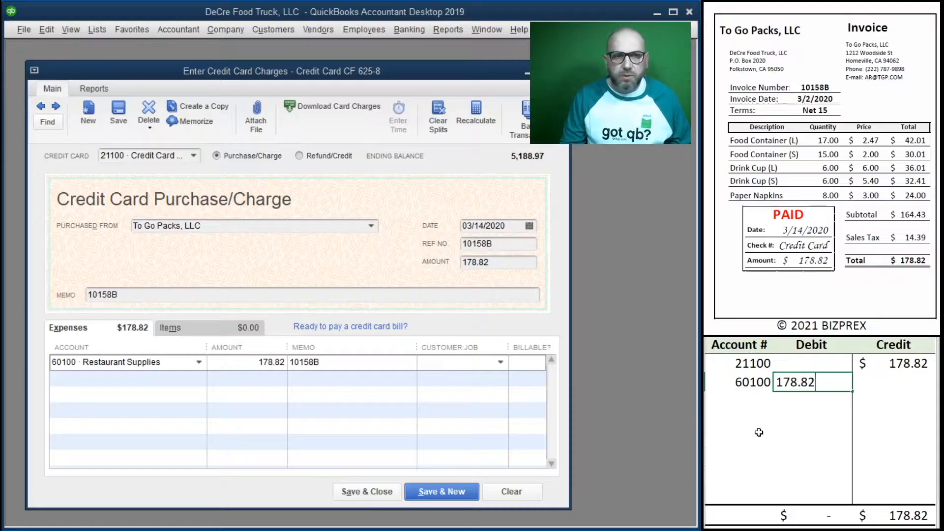
key(Return)
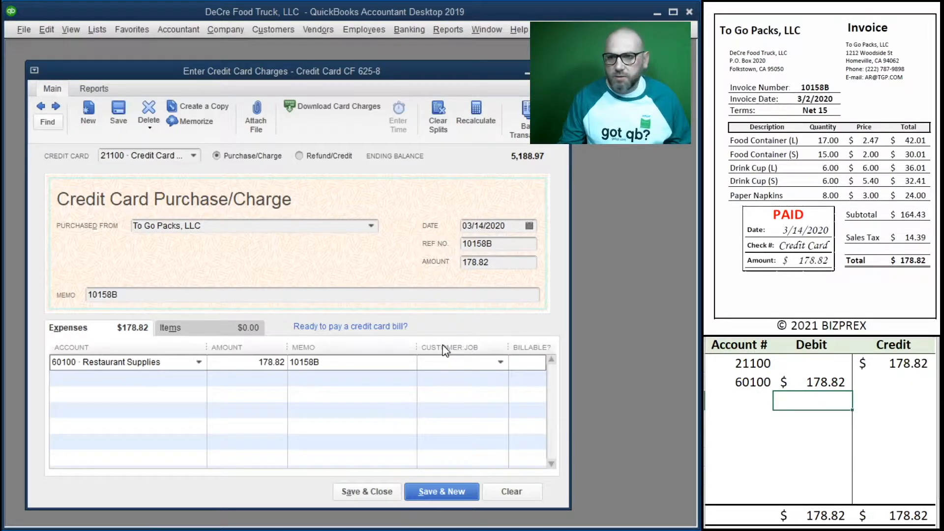
Step: Save and close the To Go Packs, LLC charge, and clear its two entries from the debit/credit worksheet
click(362, 491)
drag(873, 386, 751, 365)
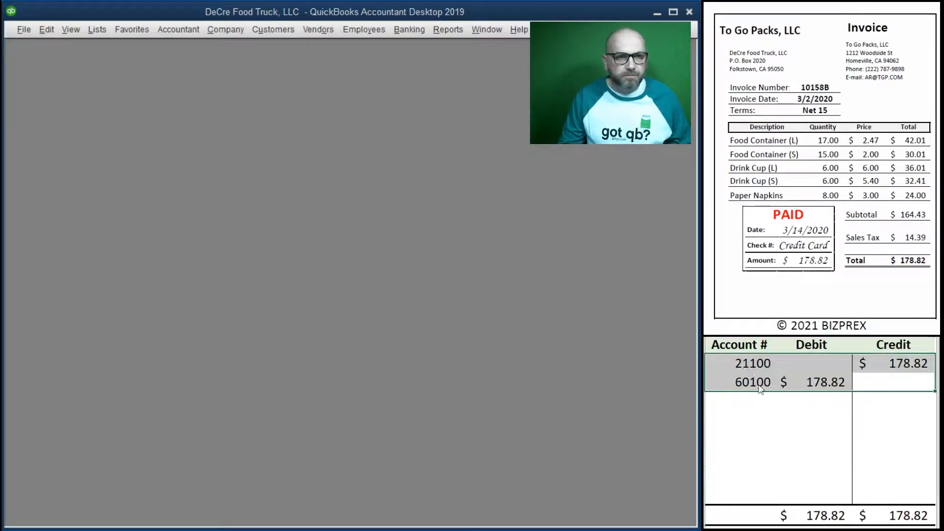
key(Delete)
Step: Bring up the Clean Depot, Inc. invoice and start a new check that is not marked to print later
scroll(809, 196, down, 5)
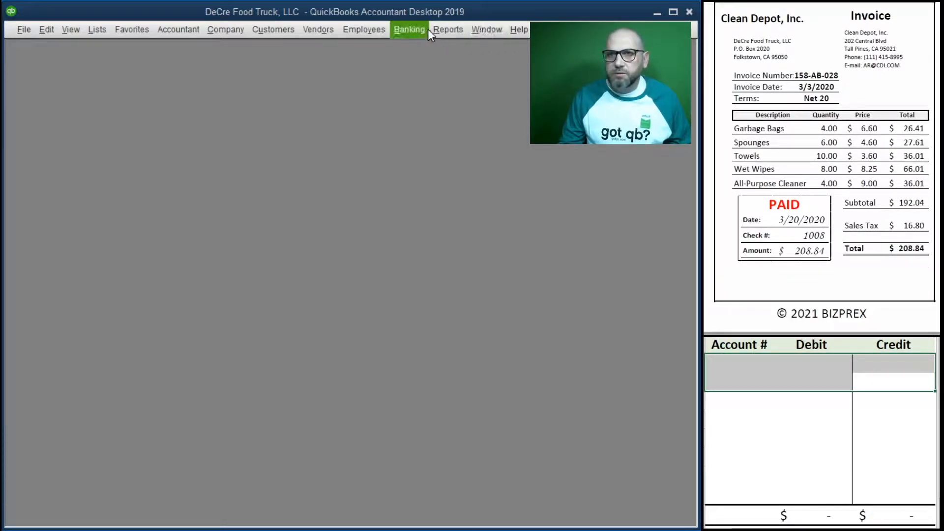
click(413, 31)
click(420, 49)
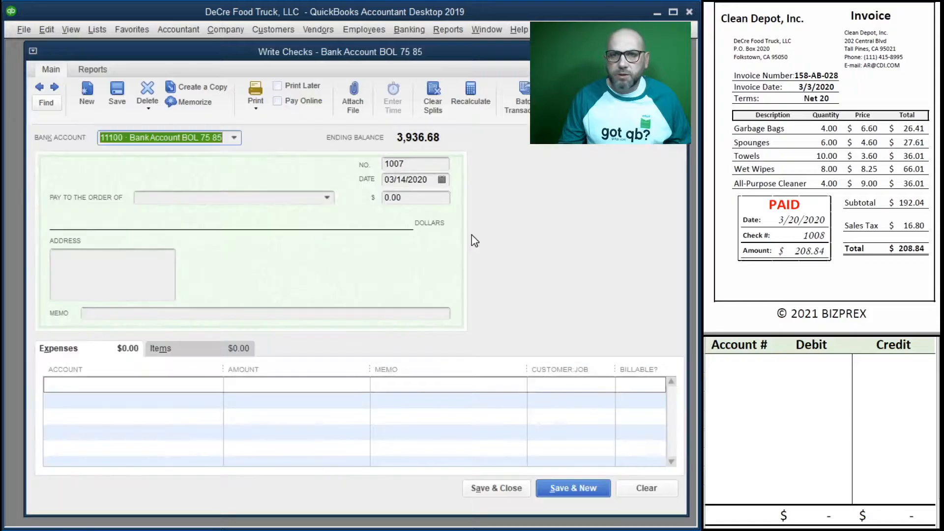
click(277, 86)
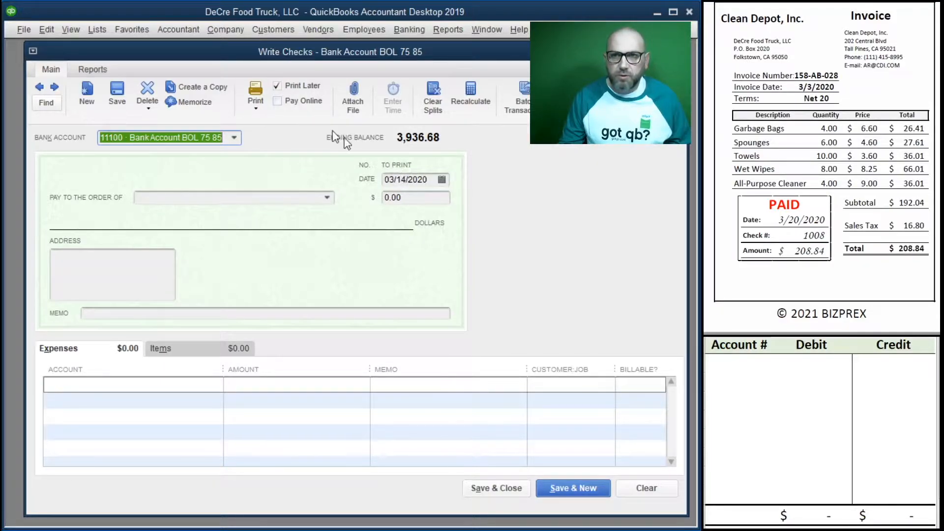
click(278, 86)
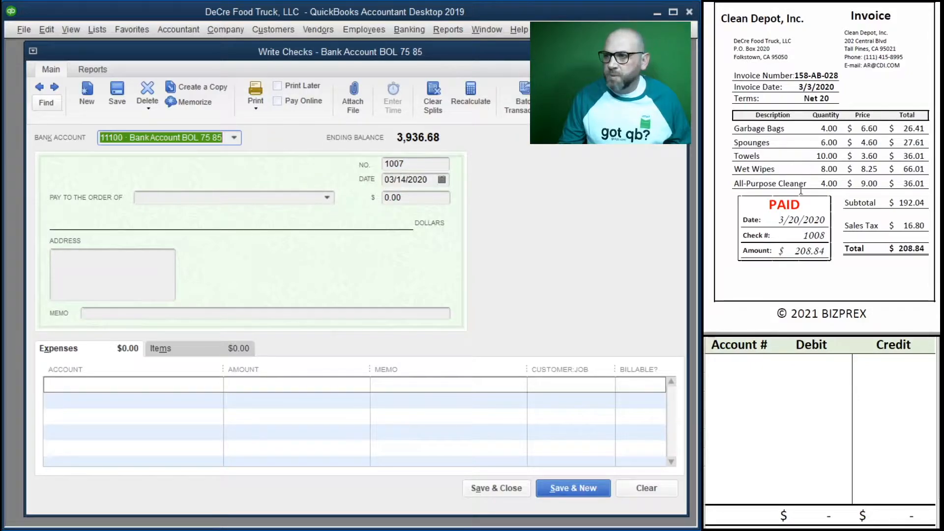
Step: Set the check's number to 1008, date to 03/20/2020, payee to Clean Depot, Inc. and amount to 208.84
key(Tab)
text(1008)
key(Tab)
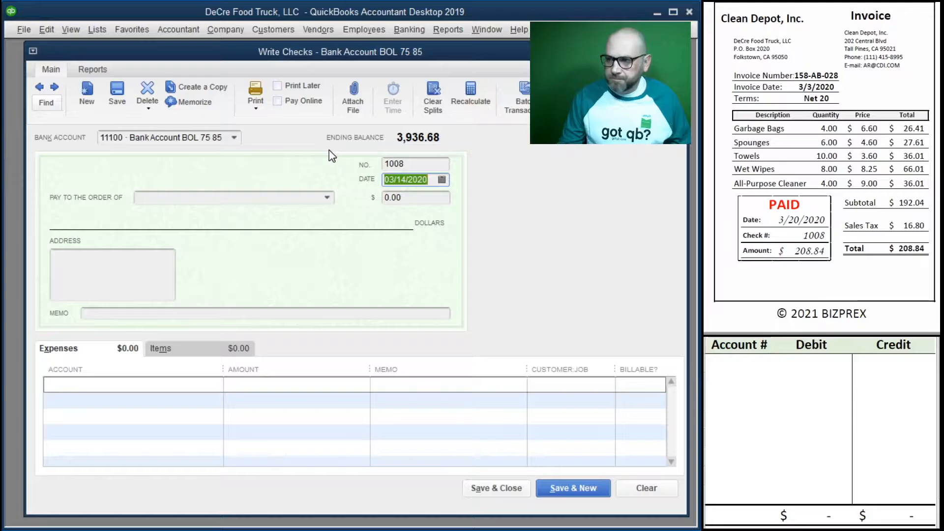
text(3/20/2020)
key(Tab)
text(Clean Depot, Inc.)
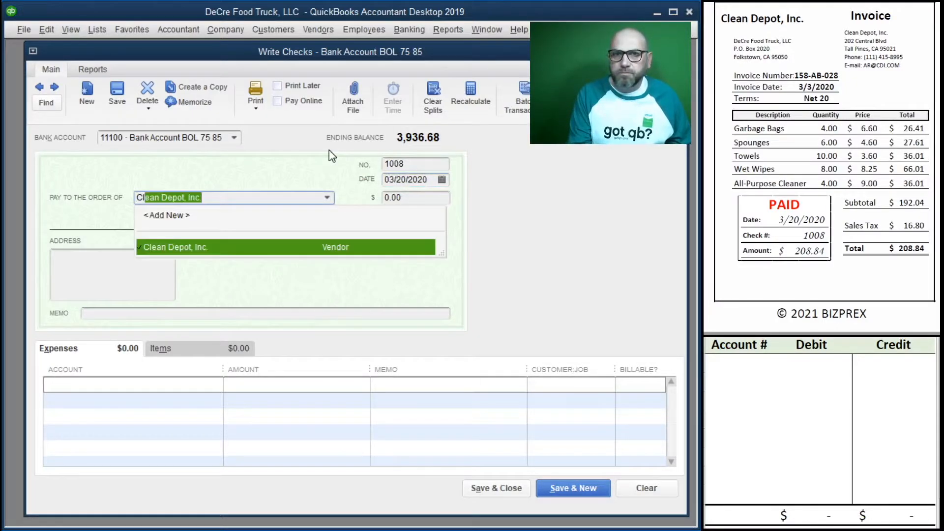
key(Tab)
text(208.84)
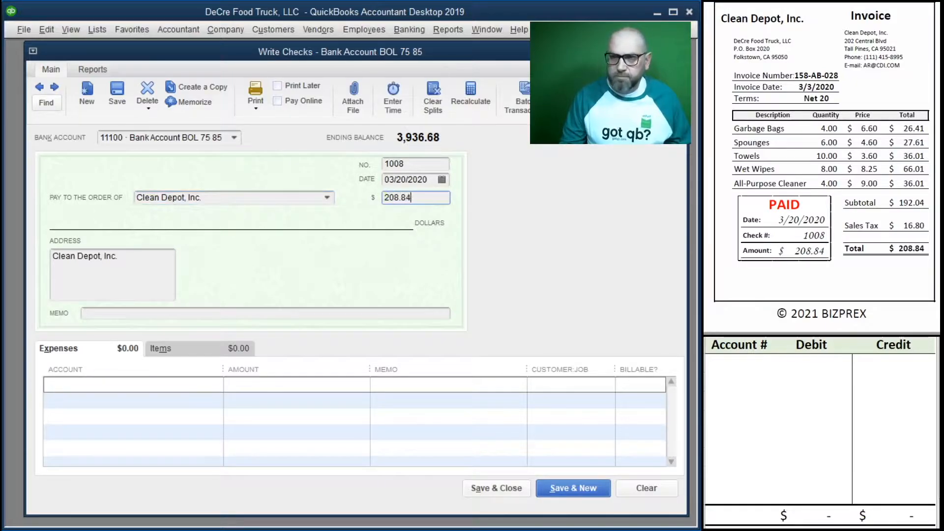
key(Tab)
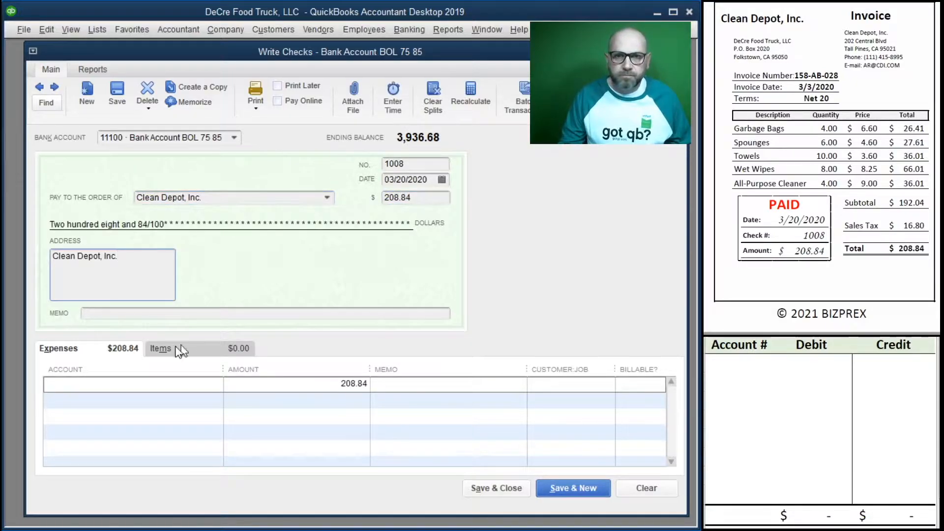
Step: Enter invoice number 158-AB-028 as the check's memo and assign the expense line to account 60400 · Cleaning Supplies
click(228, 316)
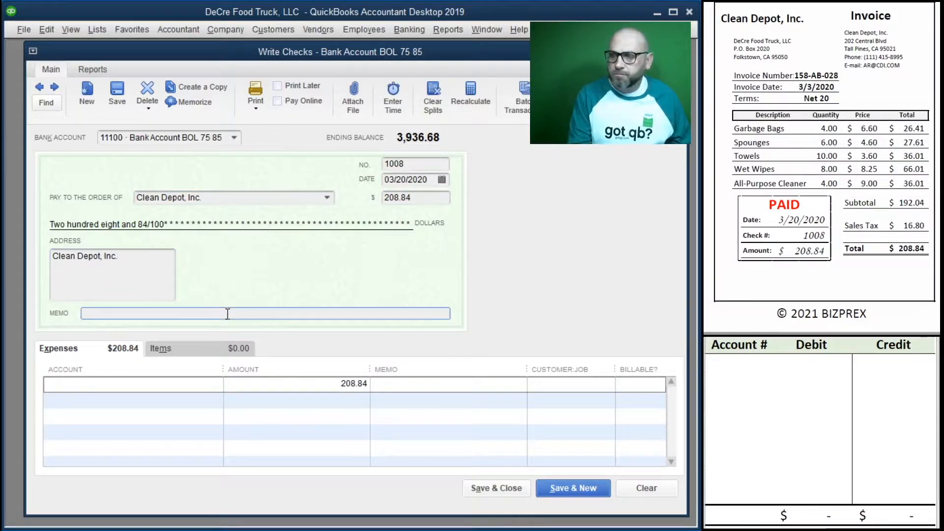
text(158-)
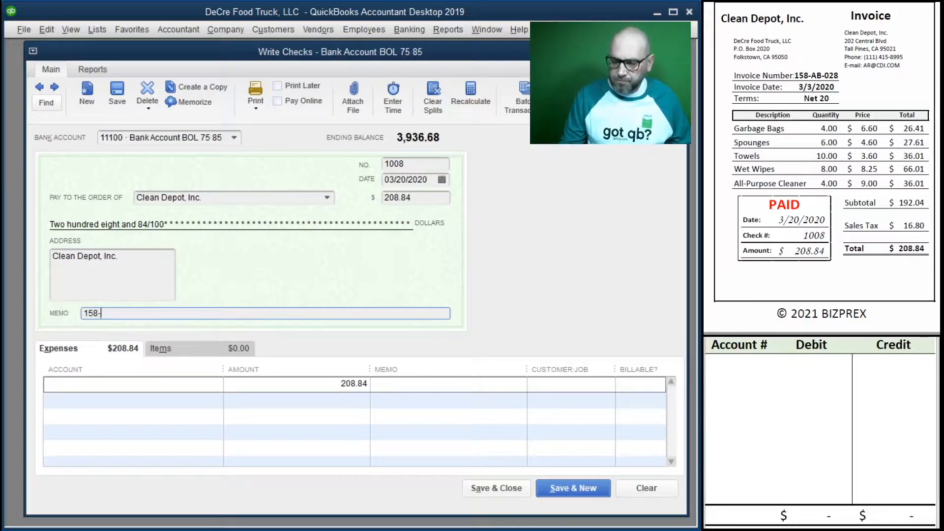
text(AB-028)
key(Tab)
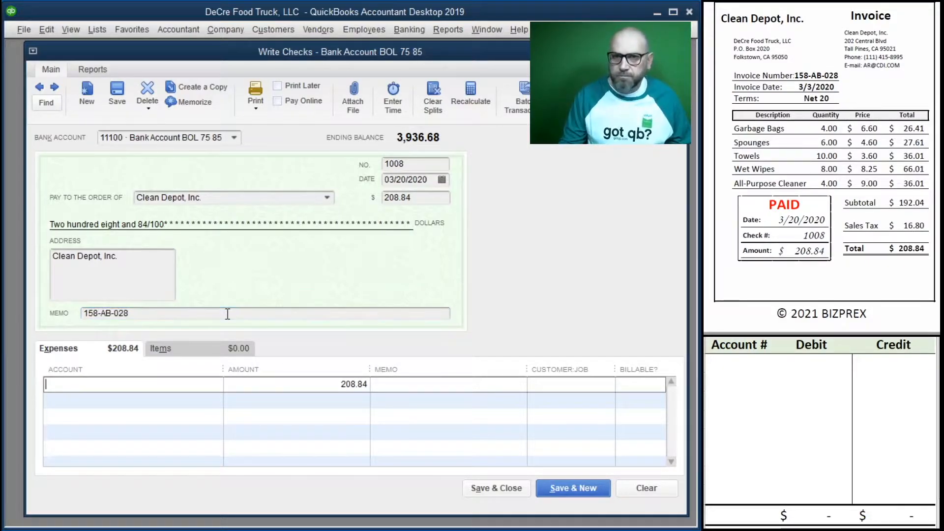
click(216, 384)
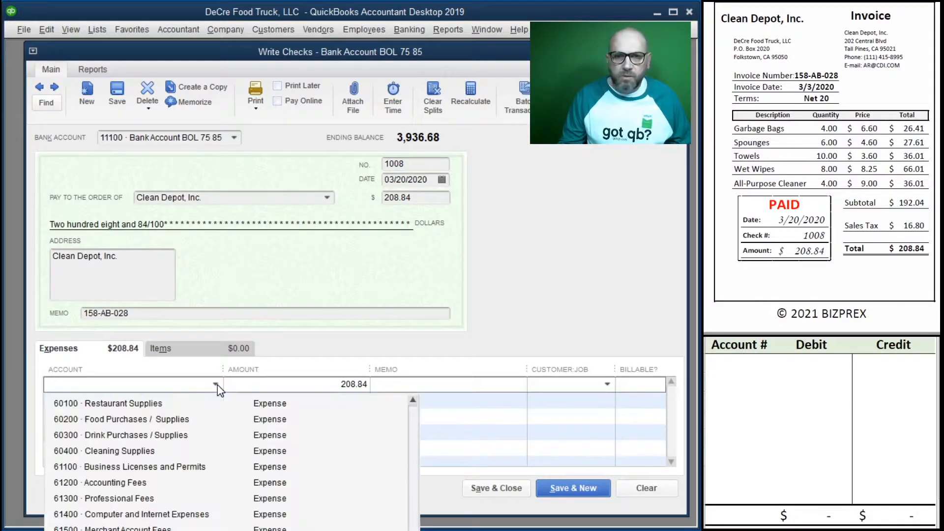
click(168, 452)
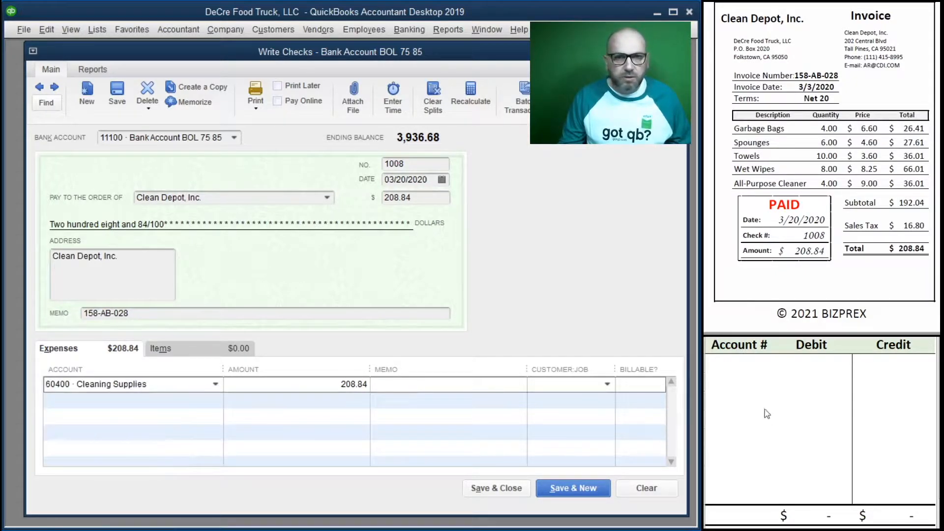
Step: Record a credit of 208.84 to account 11100 in the first row of the debit/credit worksheet
click(737, 365)
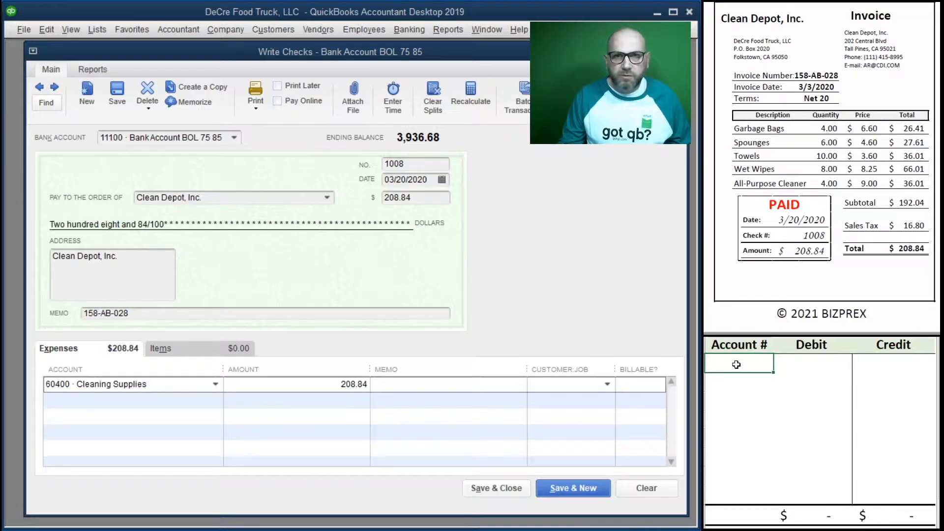
text(11100)
key(Tab)
key(Tab)
text(208.84)
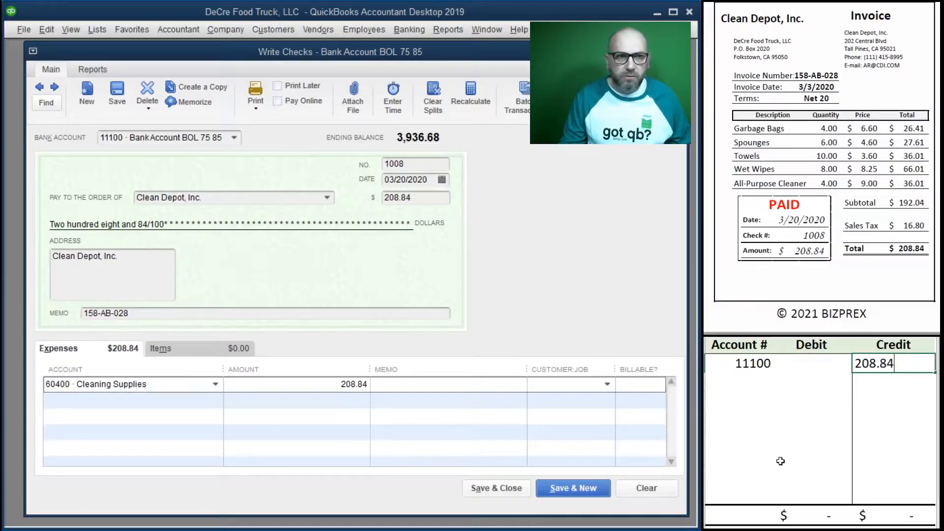
key(Return)
Step: Record a debit of 208.84 to account 60400 in the second row of the debit/credit worksheet
text(6040)
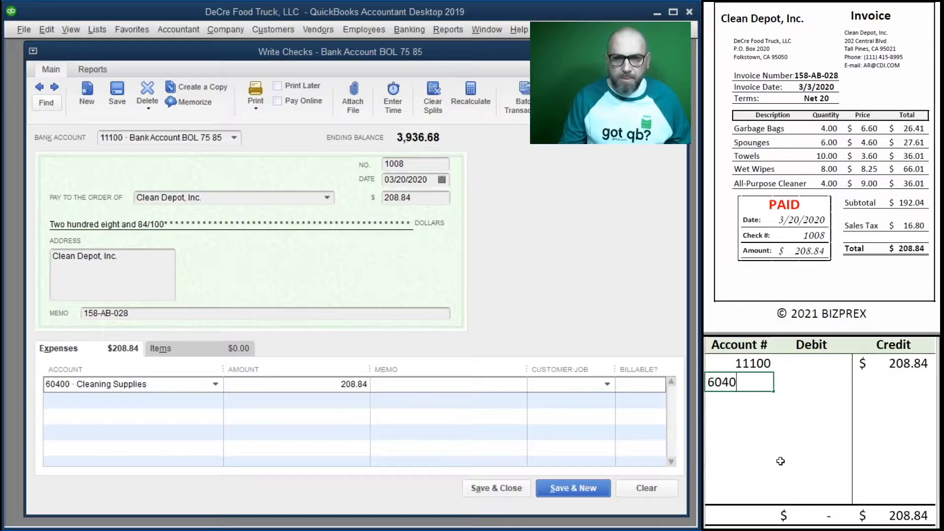
text(0)
key(Tab)
text(208.84)
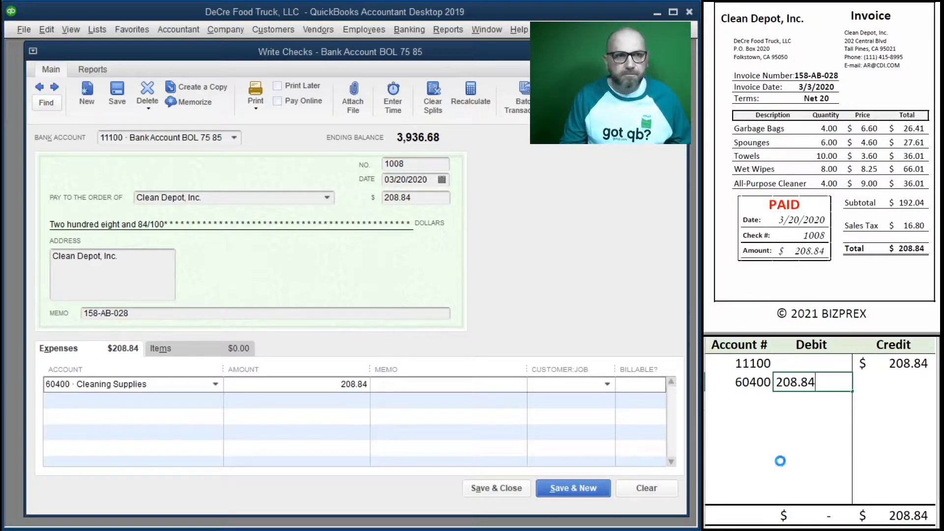
key(Return)
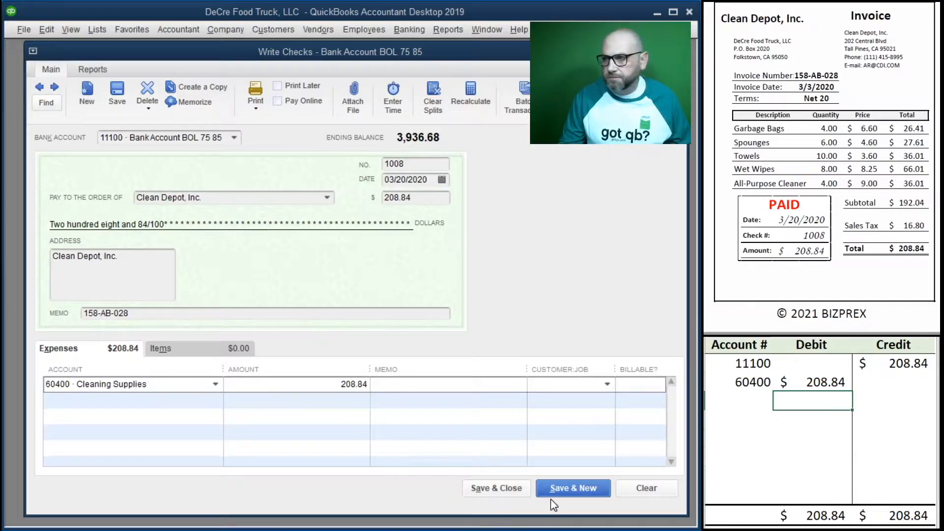
Step: Save and close the Clean Depot, Inc. check, and clear its entries from the debit/credit worksheet
click(505, 492)
drag(900, 398, 751, 364)
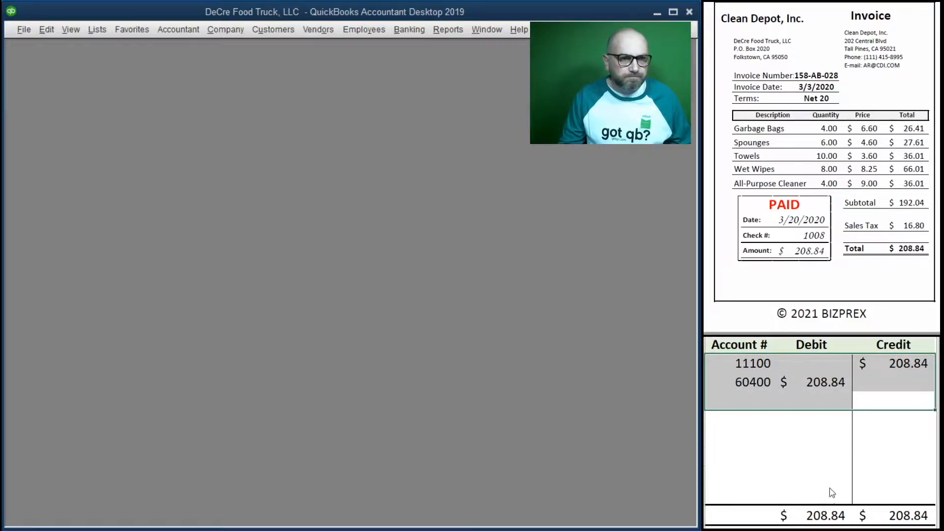
key(Delete)
Step: Bring up the Soft Drinks 2U, LLC invoice and start a new credit card charge with Soft Drinks 2U, LLC as the vendor
scroll(847, 184, down, 5)
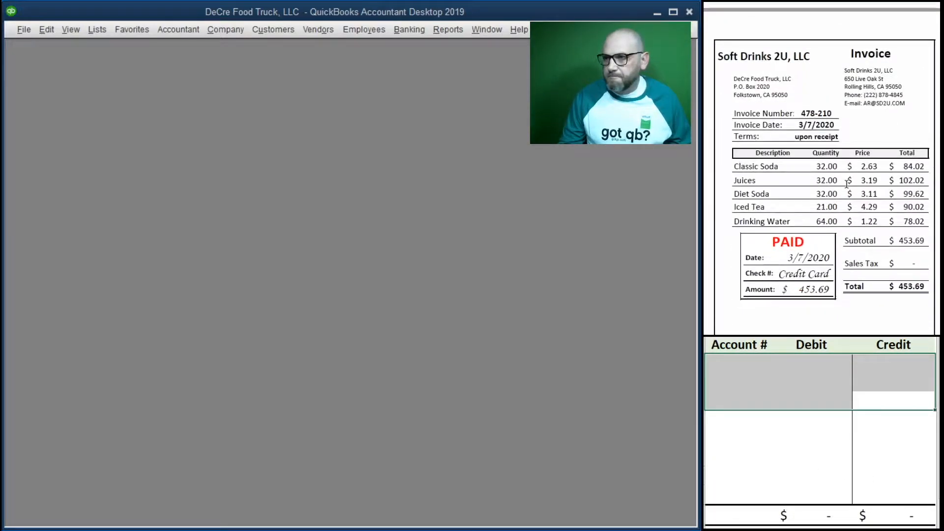
scroll(847, 184, down, 2)
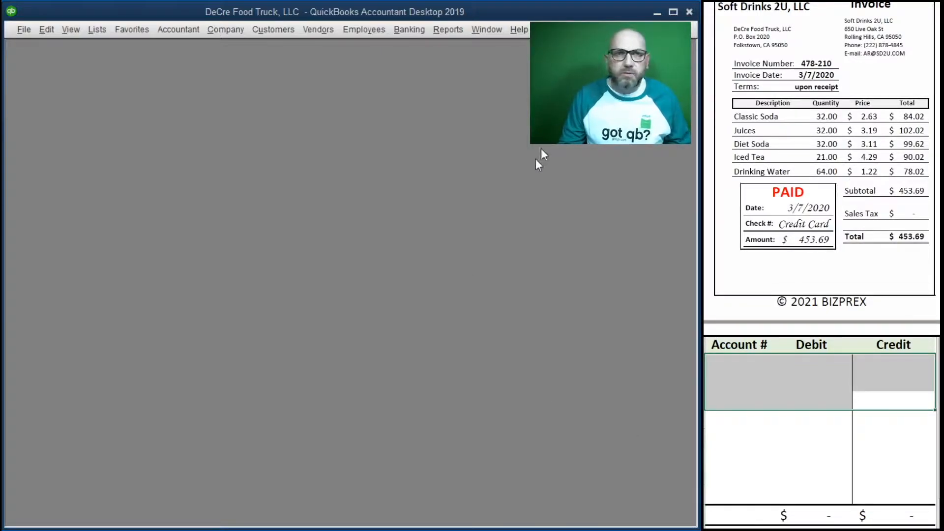
click(421, 31)
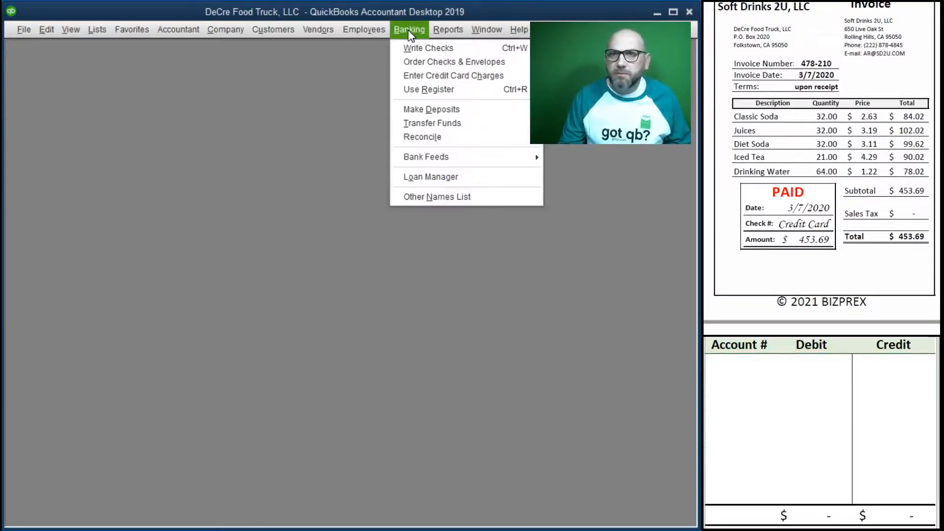
click(438, 78)
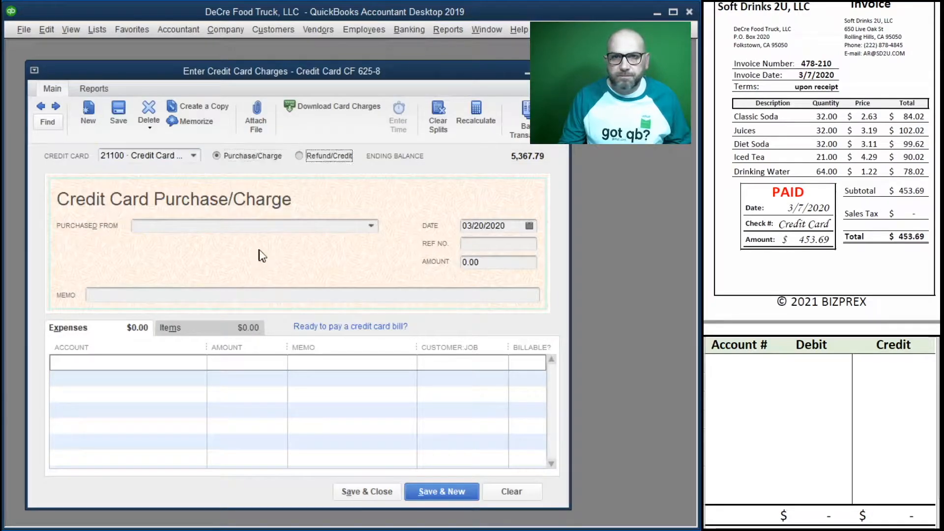
text(Soft Drinks 2U, LLC)
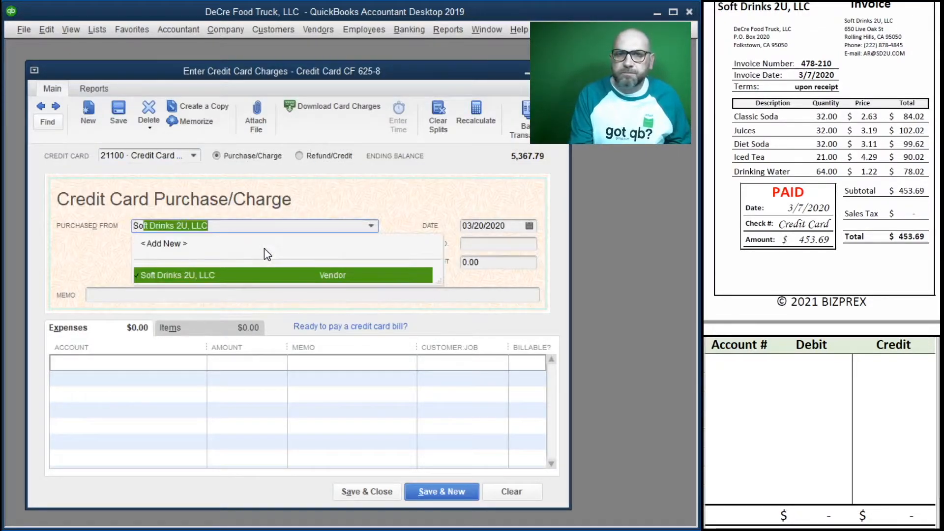
Step: Set the charge's date to 03/07/2020, reference number to 478-210 and amount to 453.69
key(Tab)
text(3/07/2020)
key(Tab)
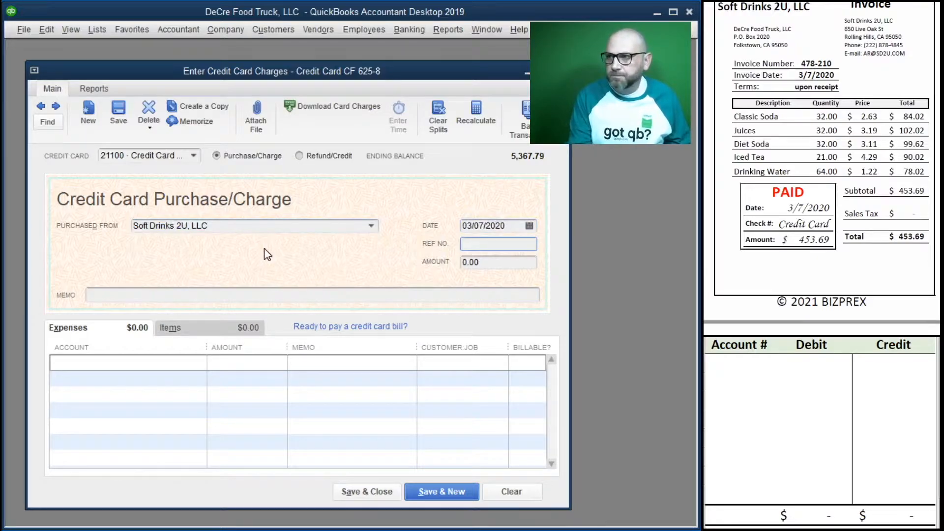
text(478-210)
key(Tab)
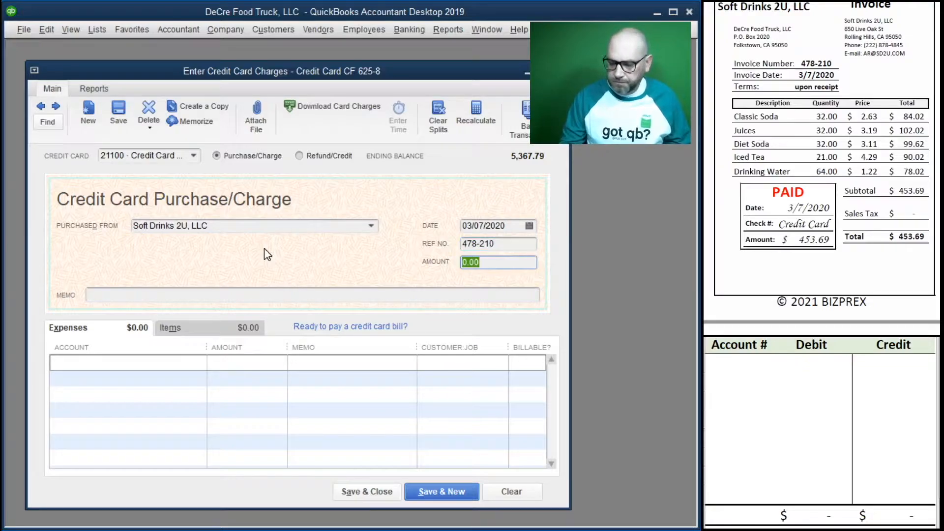
text(453.)
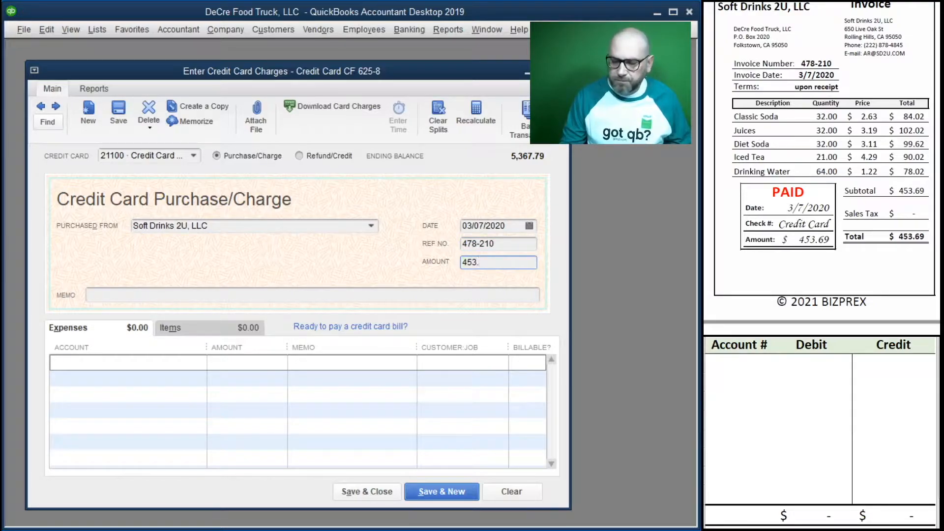
text(69)
key(Tab)
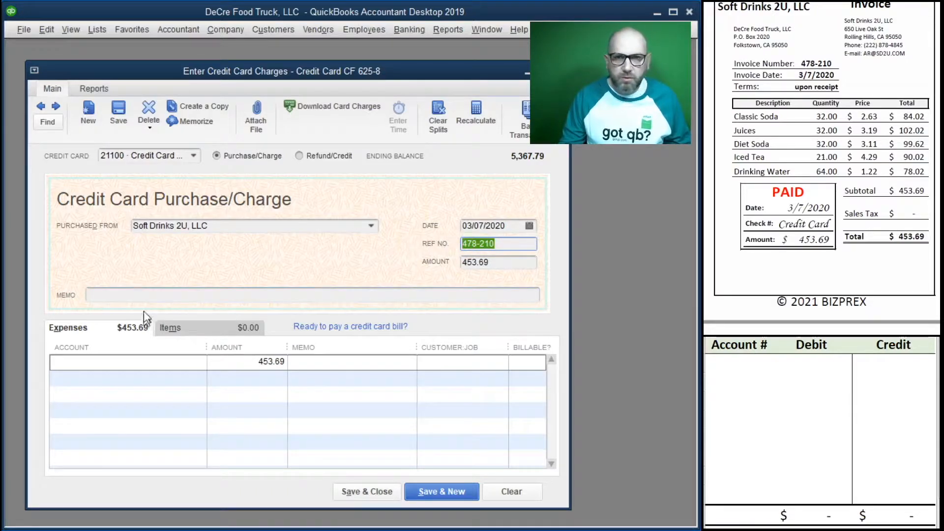
Step: Copy reference number 478-210 into the charge's memo and the expense line's memo, and assign the line to account 60200 · Food Purchases / Supplies
text(478-210)
key(Tab)
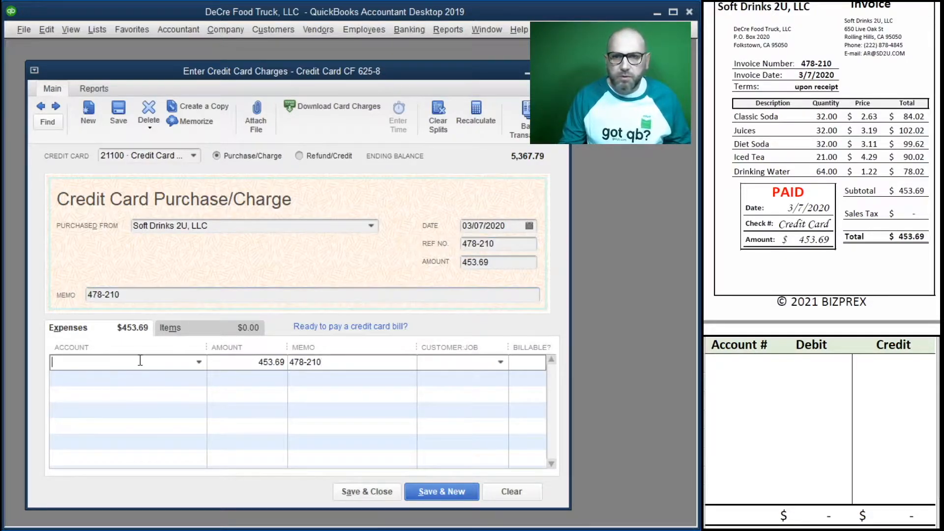
click(197, 363)
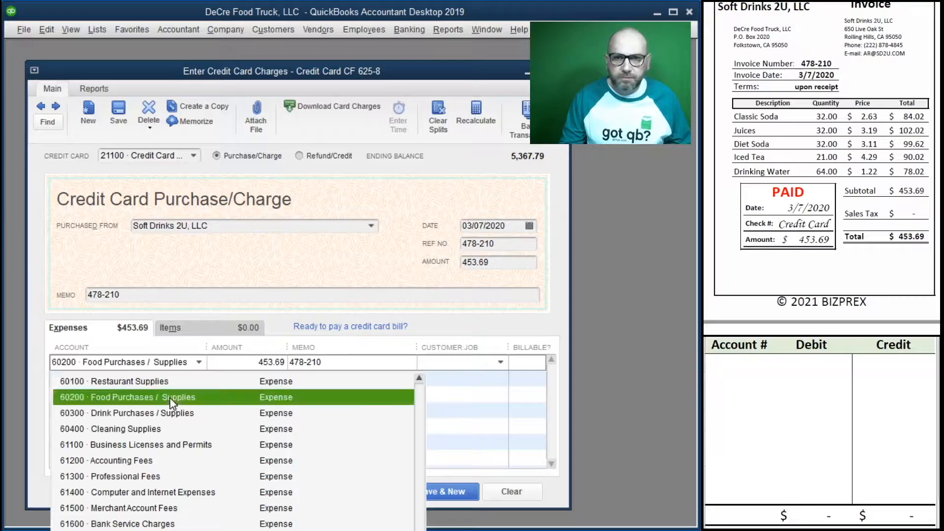
click(170, 397)
Step: Record the charge in the debit/credit worksheet as a 453.69 credit to account 21100 and a 453.69 debit to account 60200
click(740, 360)
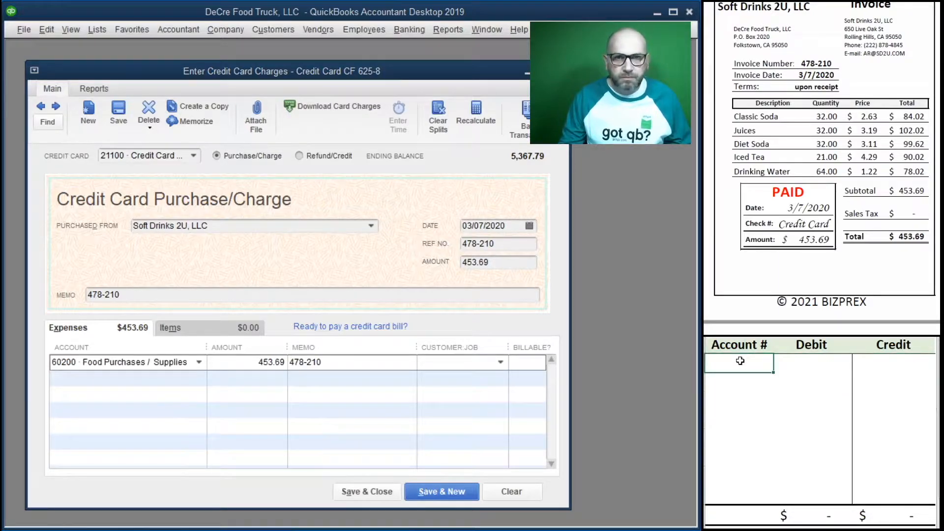
text(21100)
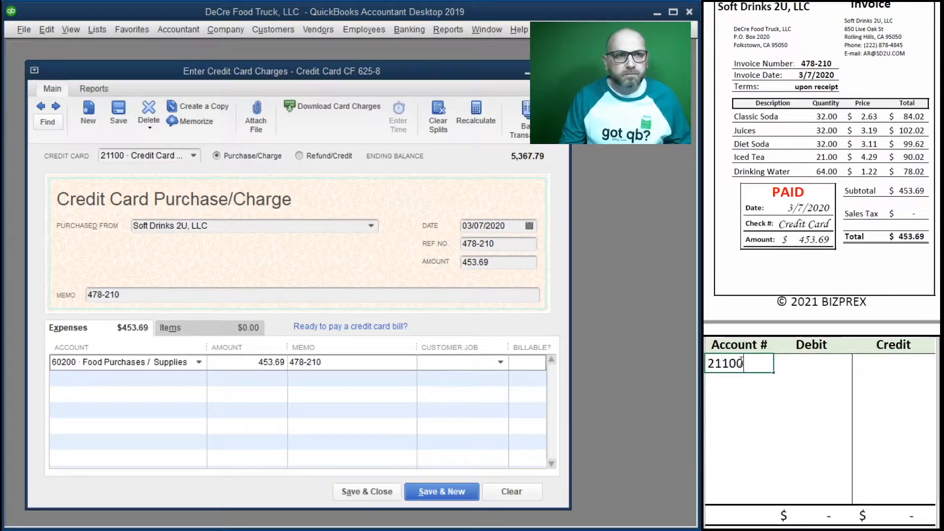
key(Tab)
key(Tab)
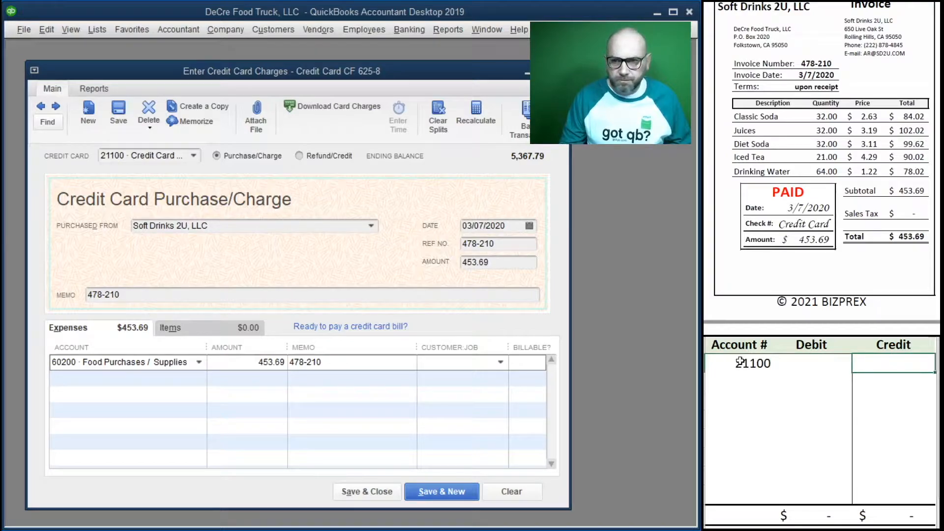
text(453.69)
key(Return)
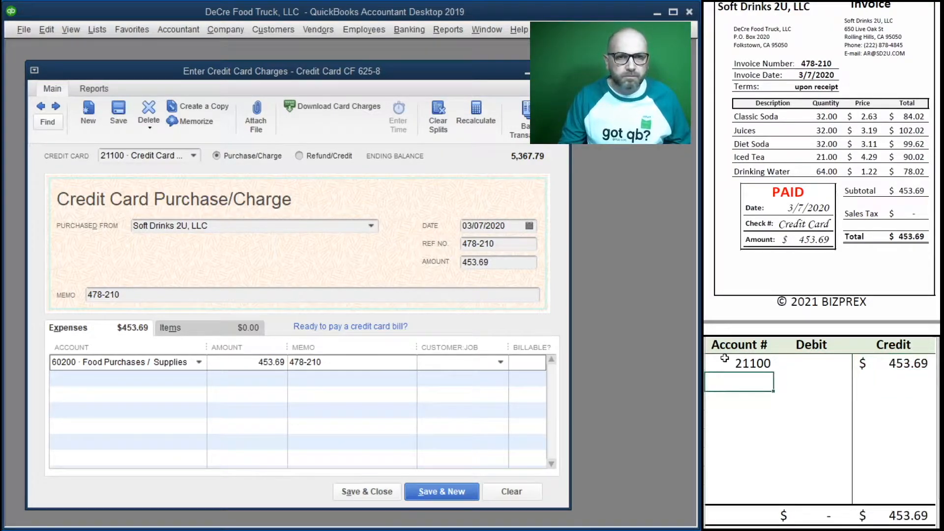
text(60200)
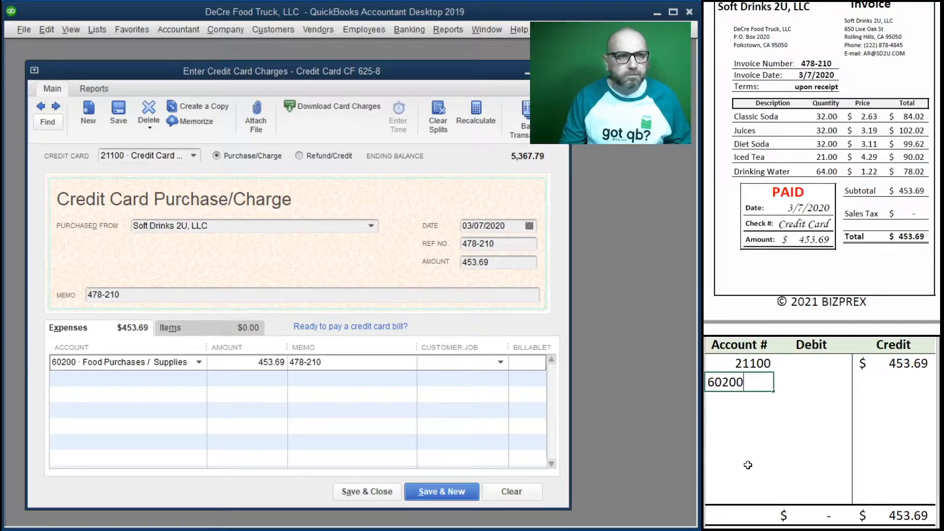
key(Tab)
text(45)
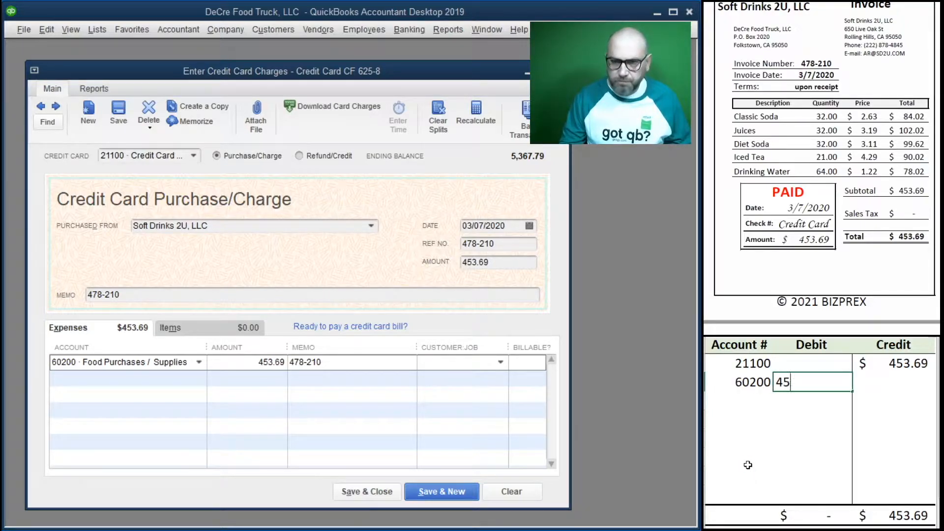
key(Return)
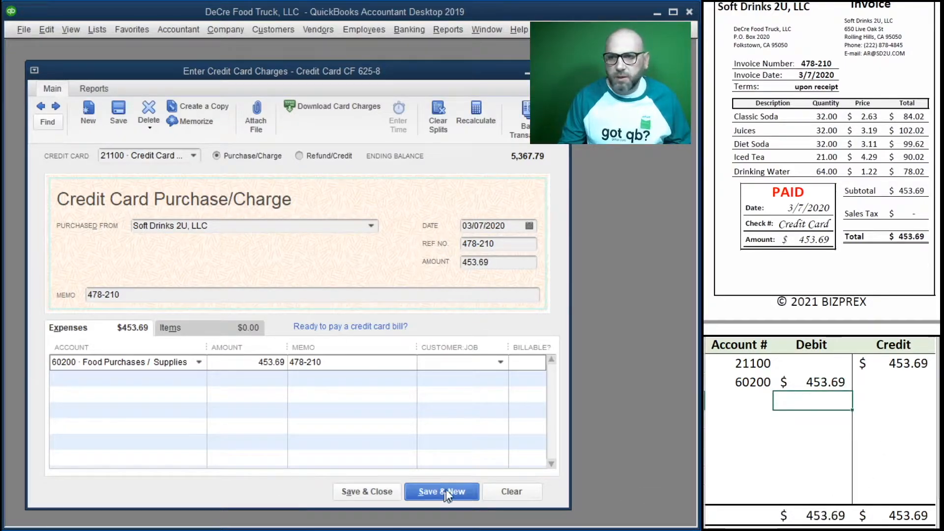
Step: Save and close the Soft Drinks 2U, LLC charge, and clear its entries from the debit/credit worksheet
click(366, 492)
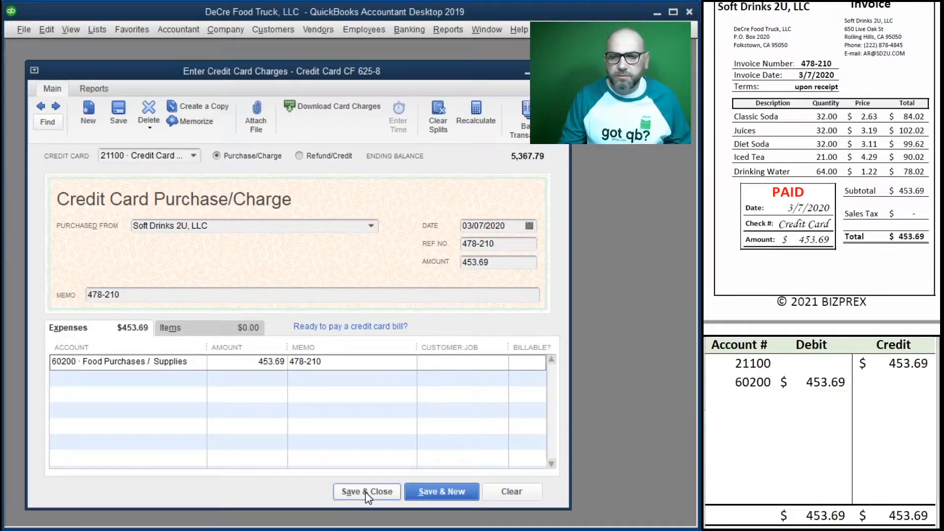
drag(892, 383, 758, 365)
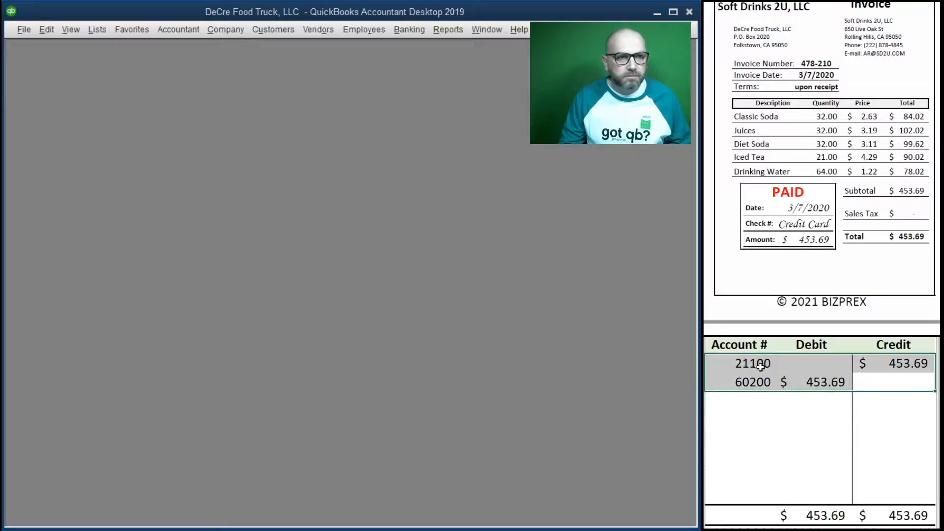
key(Delete)
Step: Bring up the Utilites 2GO, Inc invoice and start a new check from Bank Account BOL 75 85 with number 1007
scroll(833, 143, down, 8)
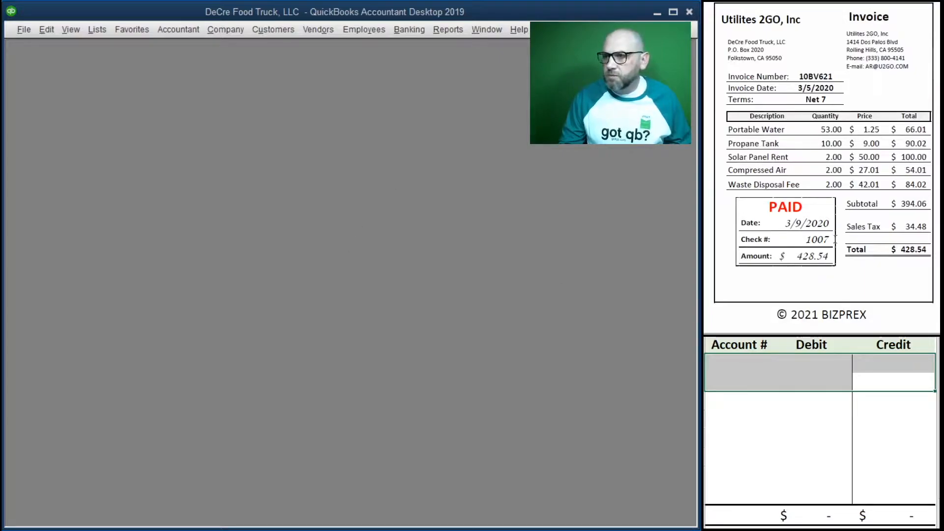
click(447, 29)
mouse_move(338, 29)
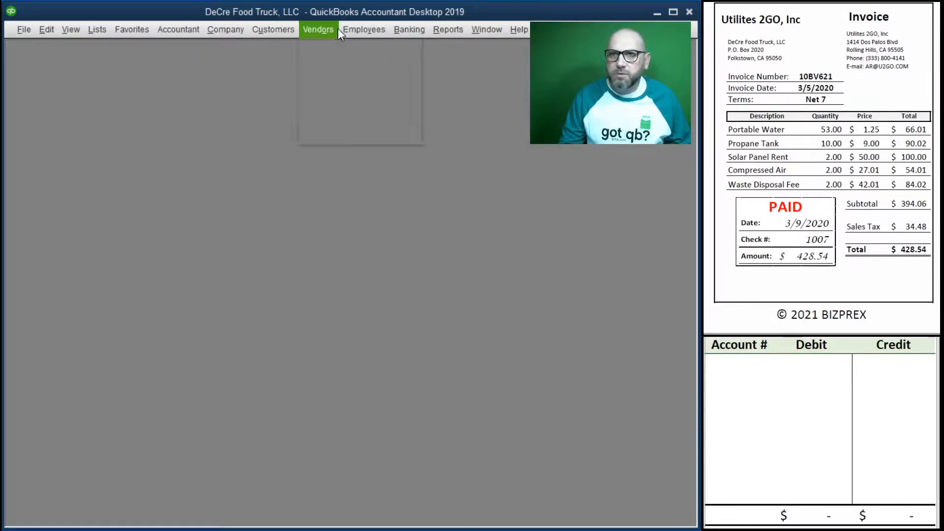
click(417, 48)
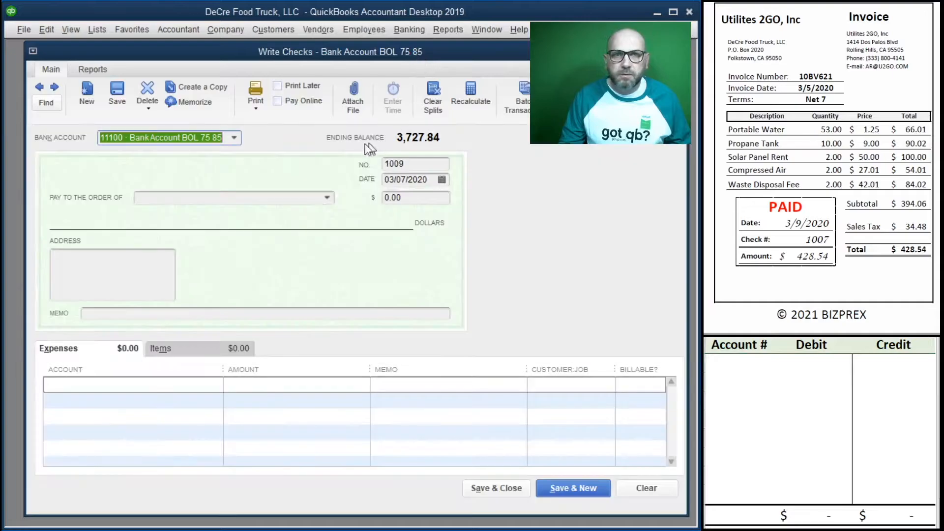
click(431, 166)
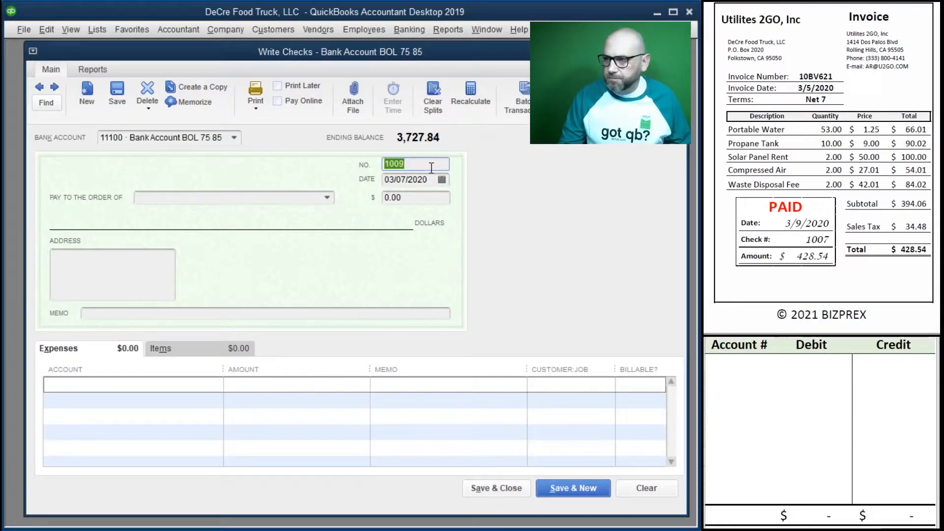
text(1007)
key(Tab)
key(Tab)
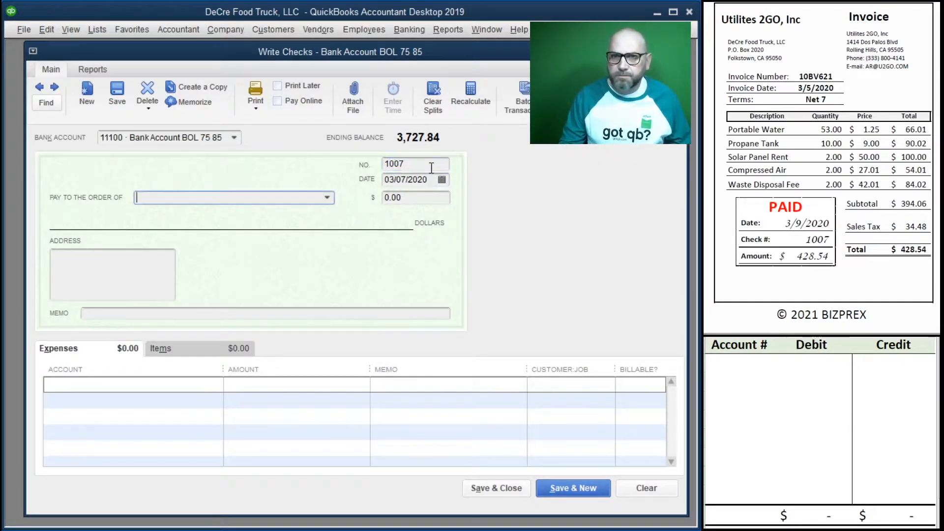
Step: Make the check payable to Utilities 2Go, Inc for 428.54, with invoice number 10BV621 as its memo
text(Utilities 2Go, Inc)
key(Tab)
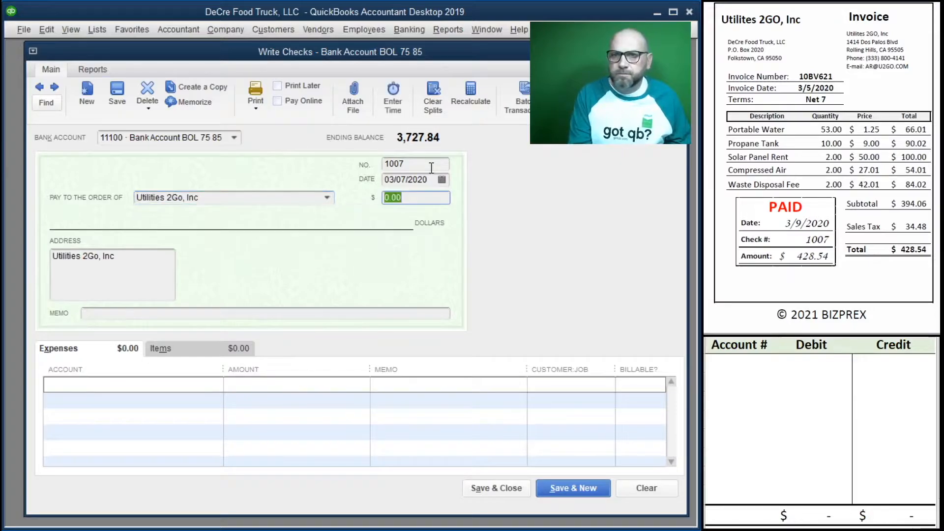
text(428)
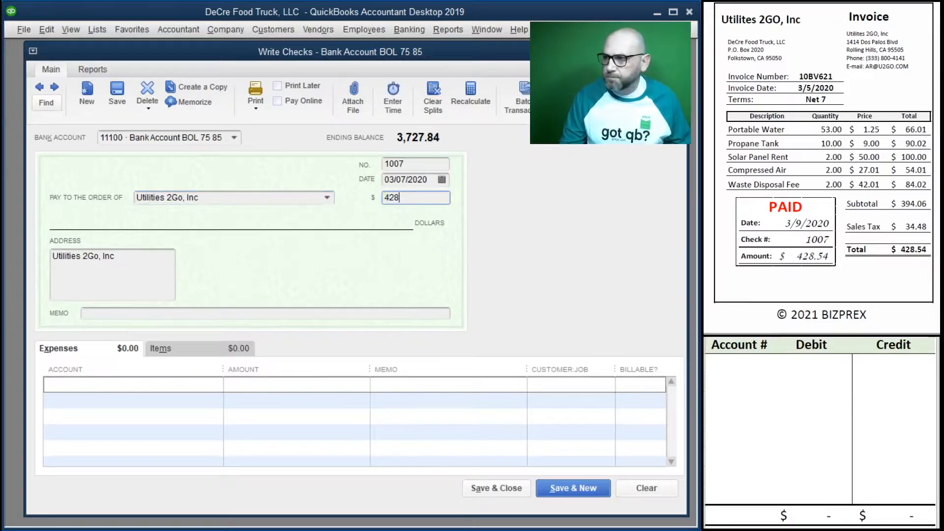
text(.54)
key(Tab)
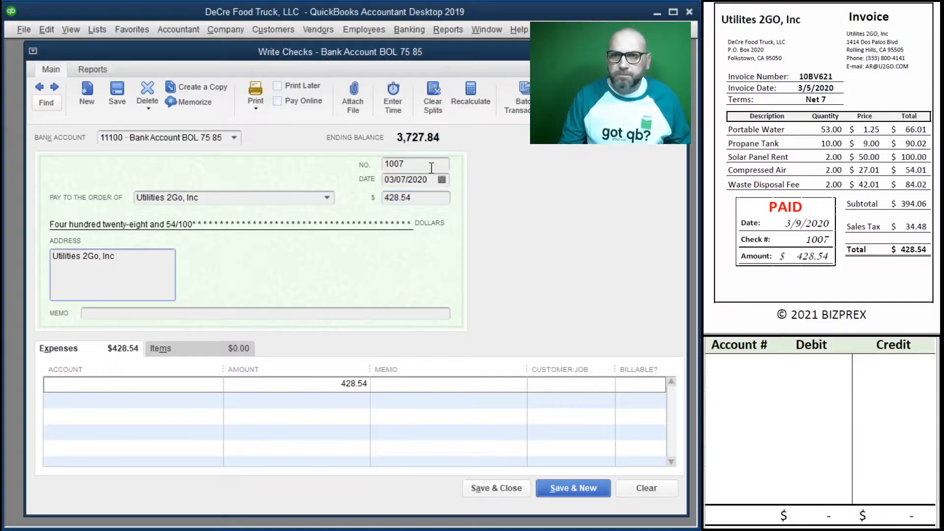
click(205, 314)
text(10BV621)
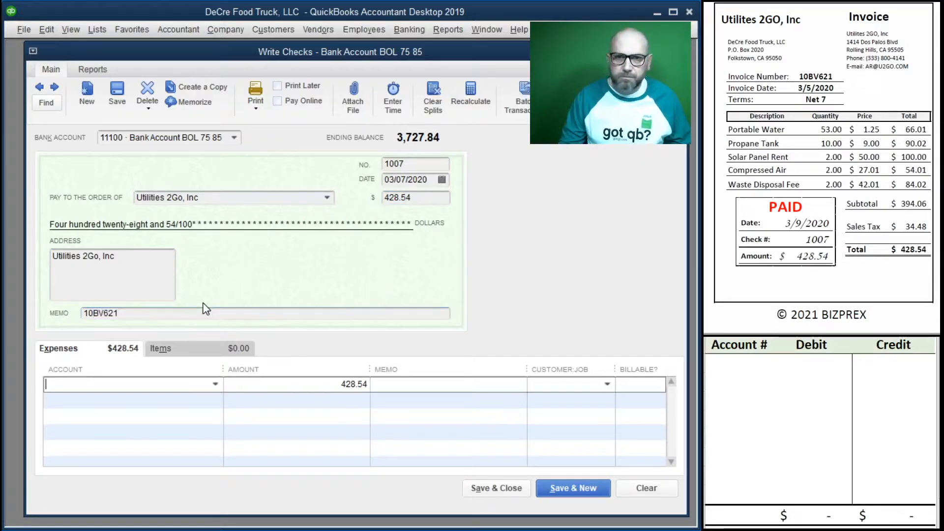
click(219, 388)
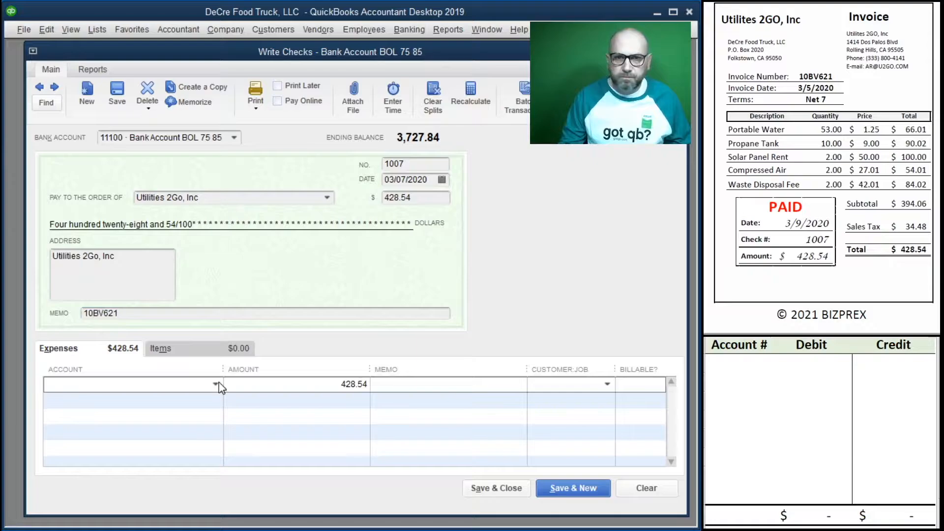
text(627)
key(Tab)
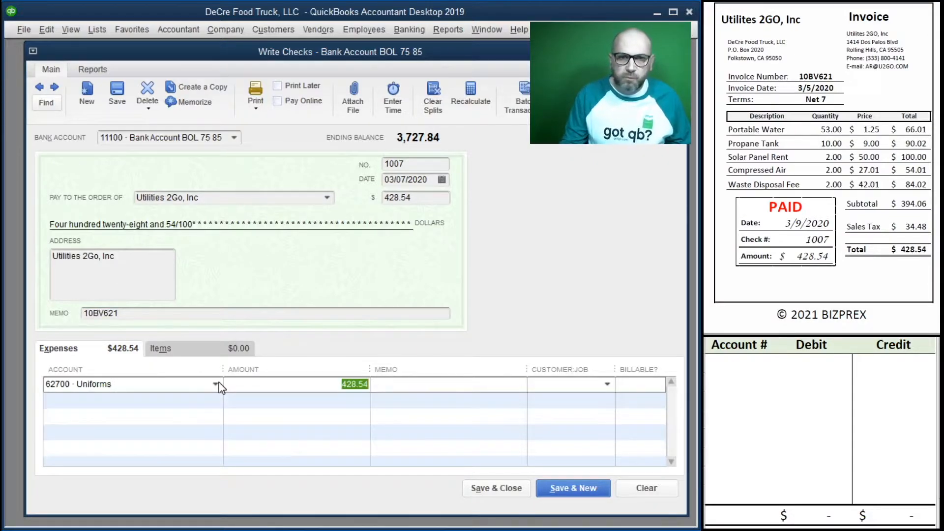
key(shift+Tab)
Step: Assign the check's expense line to account 63100 · Utilities and copy the memo 10BV621 into the line's memo
text(631)
key(Tab)
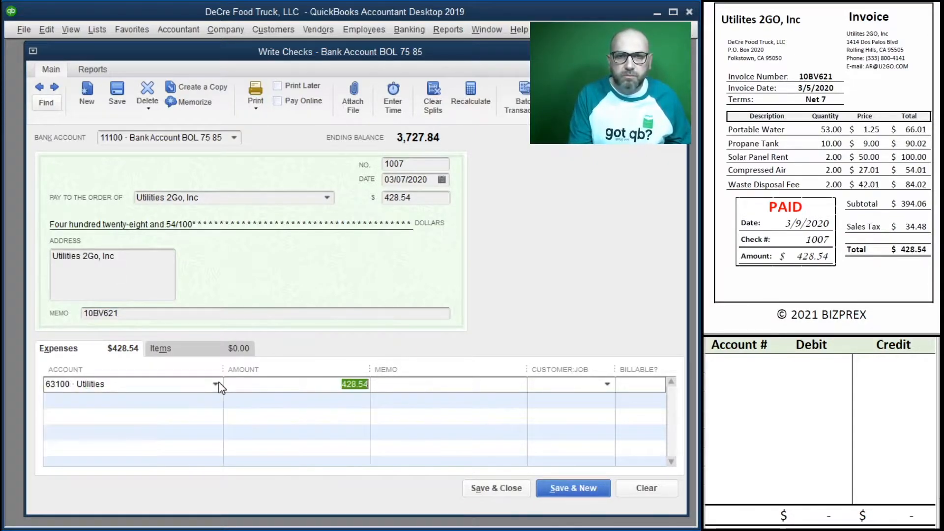
drag(146, 314, 75, 320)
key(ctrl+c)
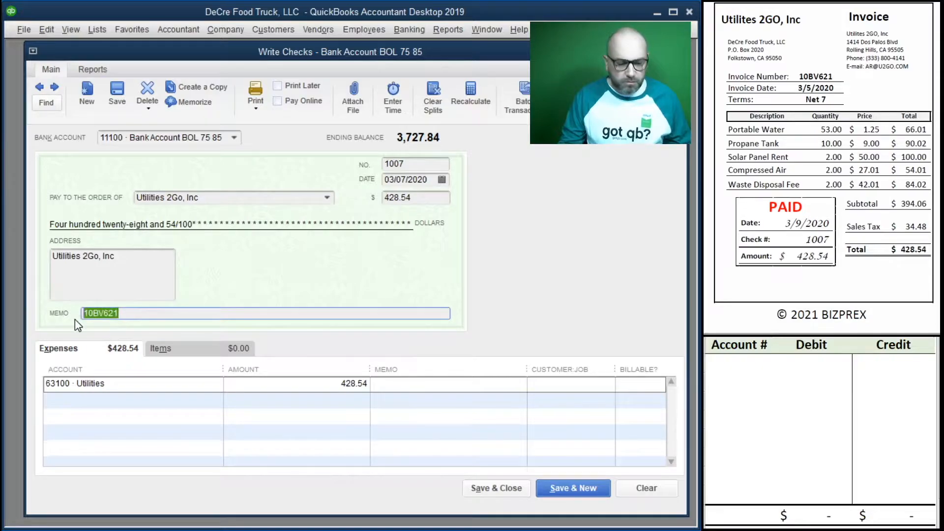
click(427, 392)
key(ctrl+v)
Step: Record the check in the debit/credit worksheet as a 428.54 credit to account 11100 and a 428.54 debit to account 63100
click(733, 361)
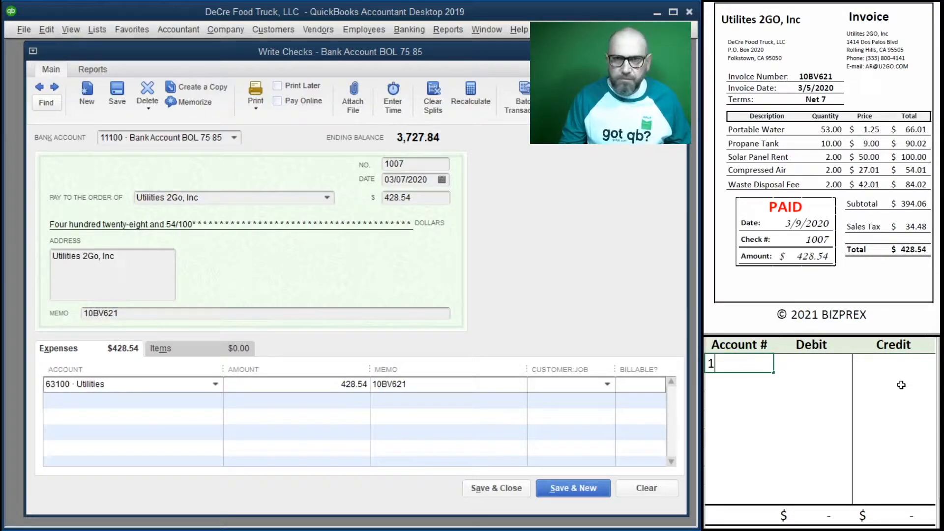
text(11100)
key(Tab)
key(Tab)
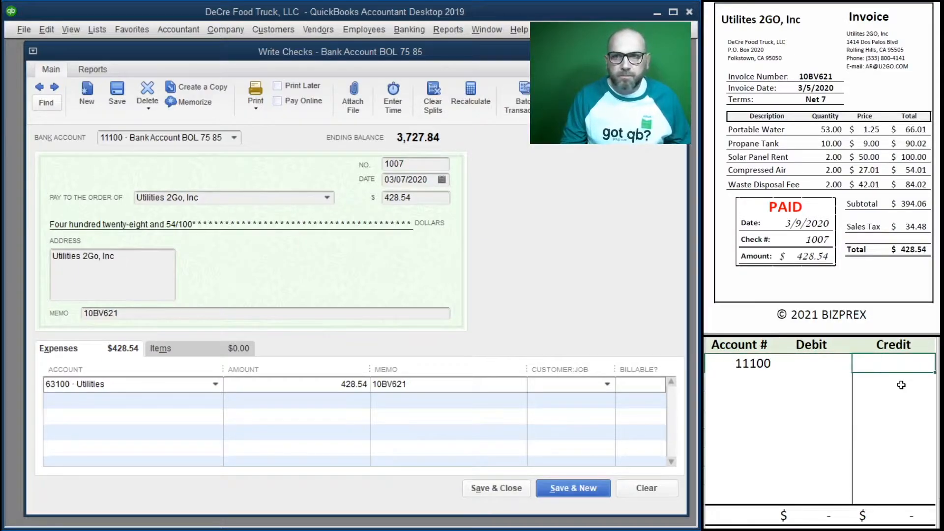
text(428.54)
key(Return)
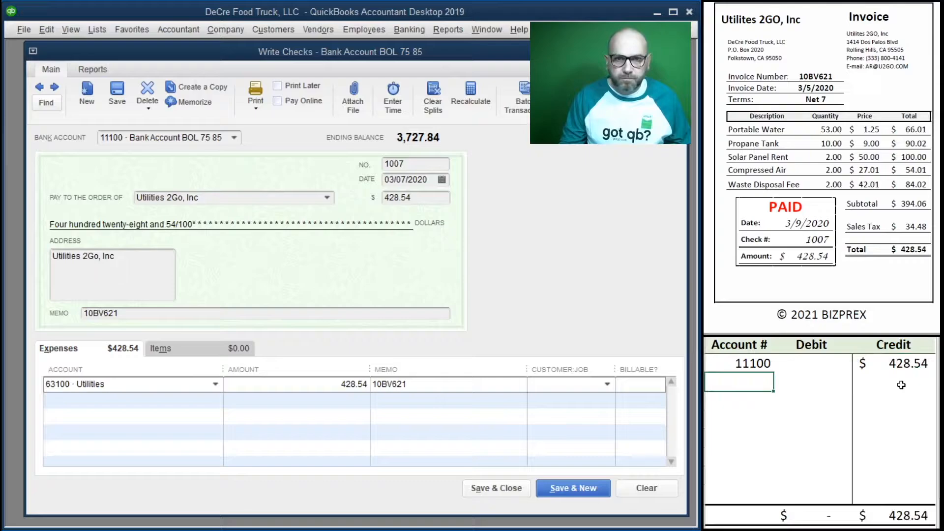
text(63)
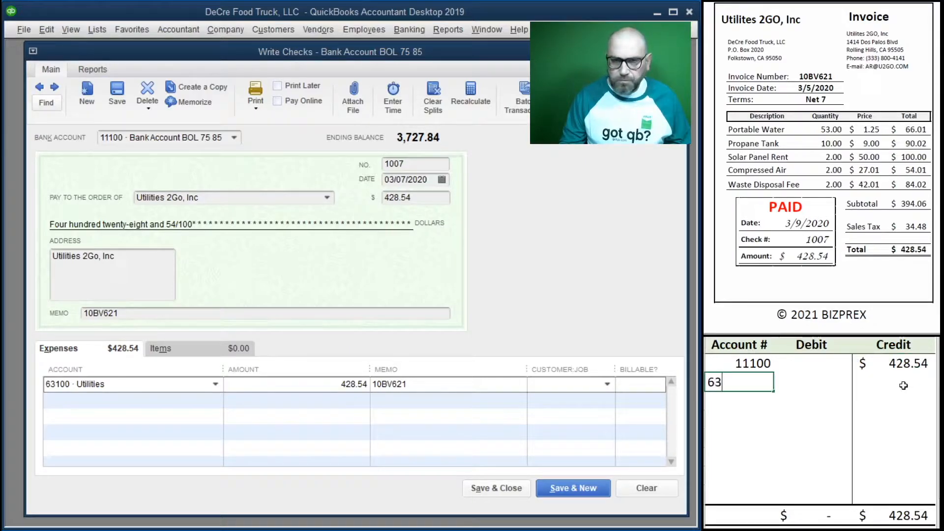
text(100)
key(Tab)
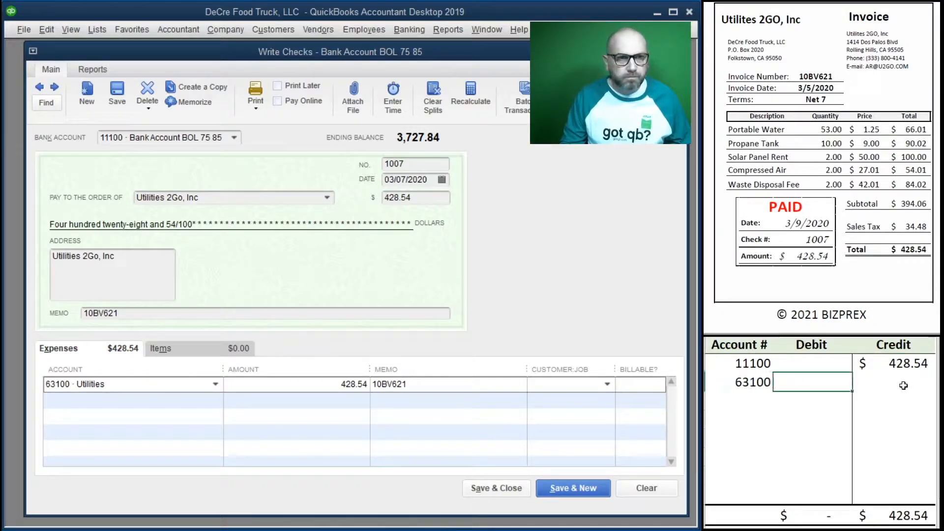
text(42)
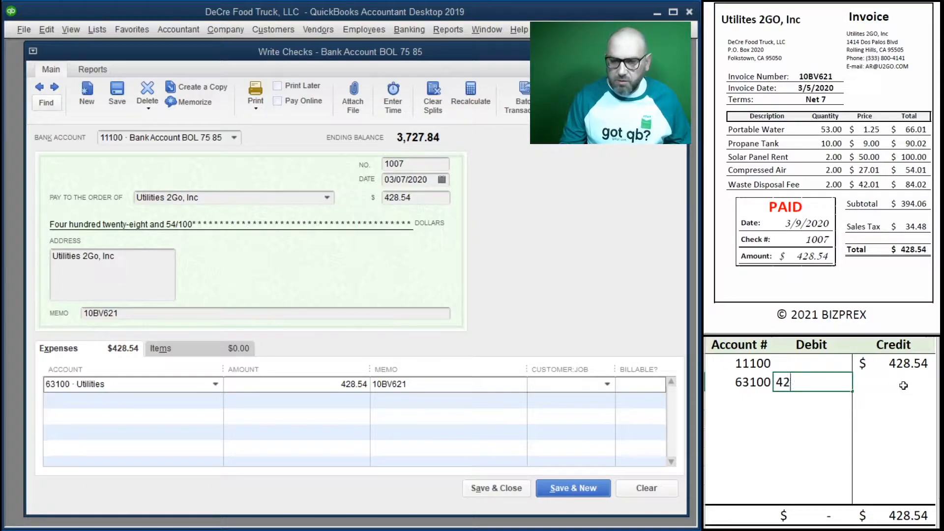
text(8.54)
key(Return)
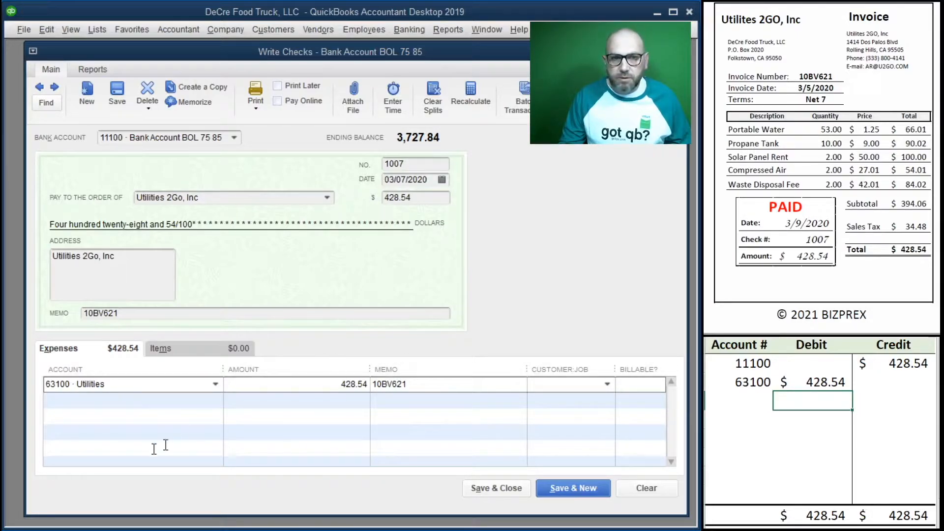
Step: Save and close the Utilities 2Go, Inc check, and clear its entries from the debit/credit worksheet
click(505, 492)
click(821, 427)
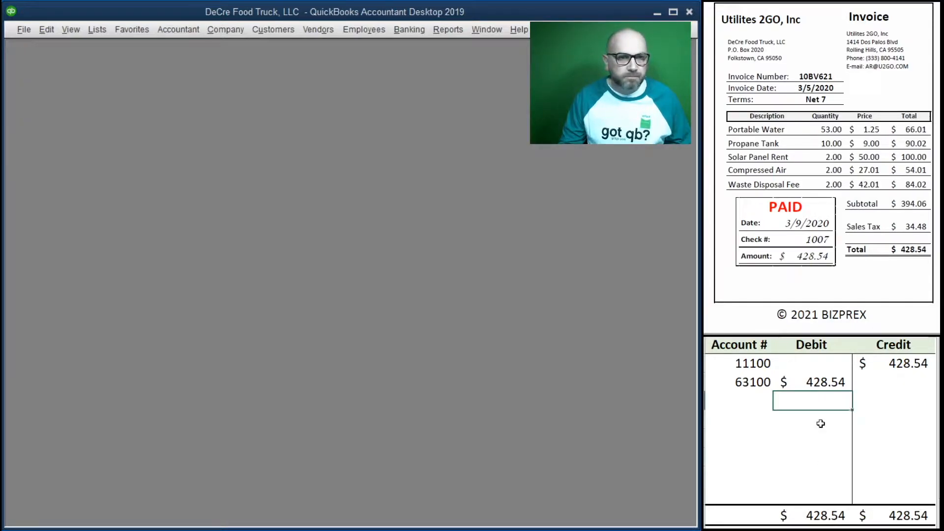
drag(898, 397, 749, 364)
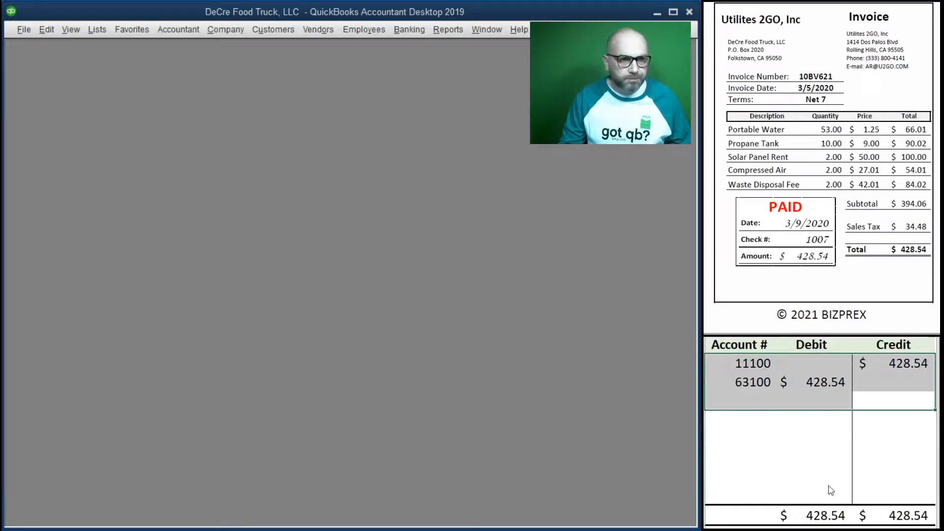
key(Delete)
Step: Bring up the Big Lease Co, LLC invoice and start a new check from Bank Account BOL 75 85 with number 1009
scroll(805, 138, down, 10)
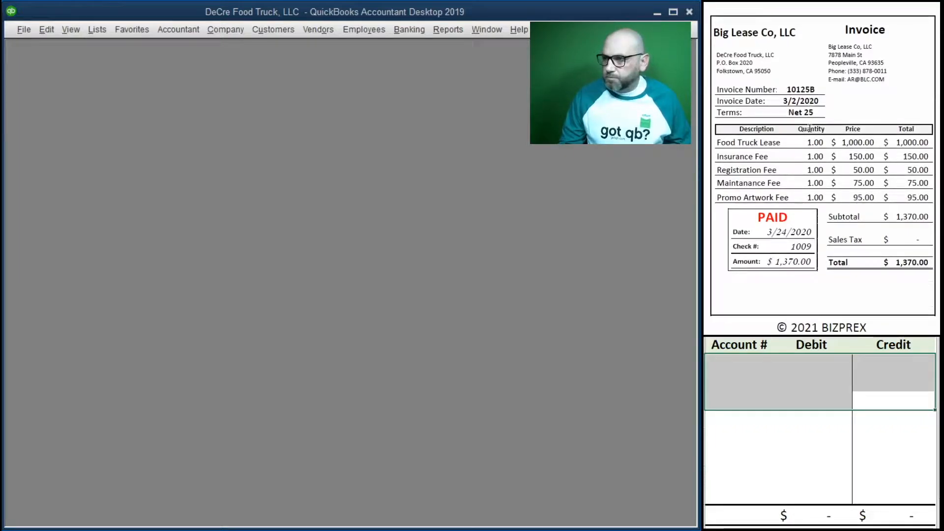
click(410, 30)
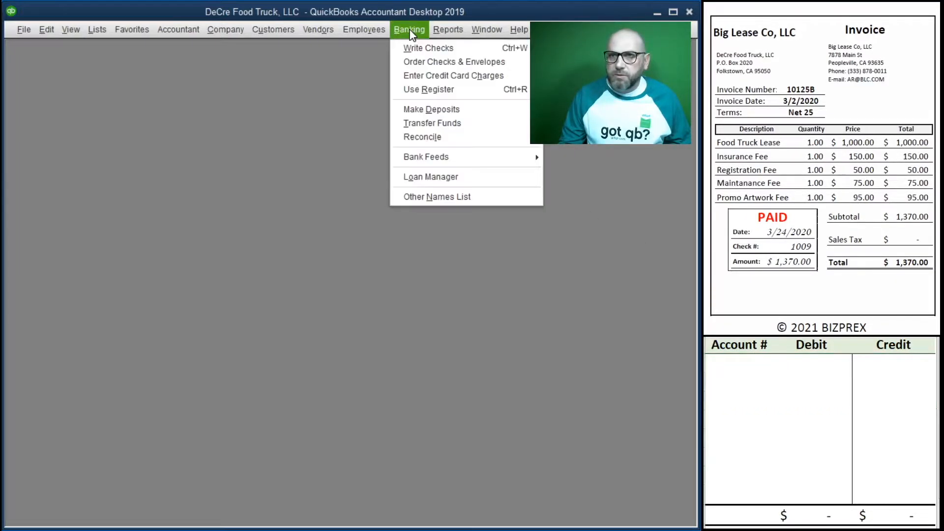
click(409, 39)
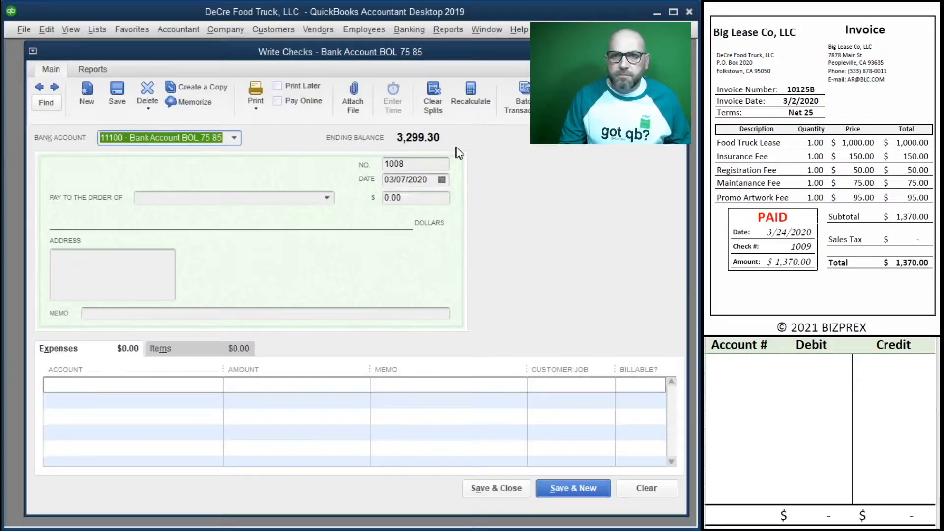
key(Tab)
text(1009)
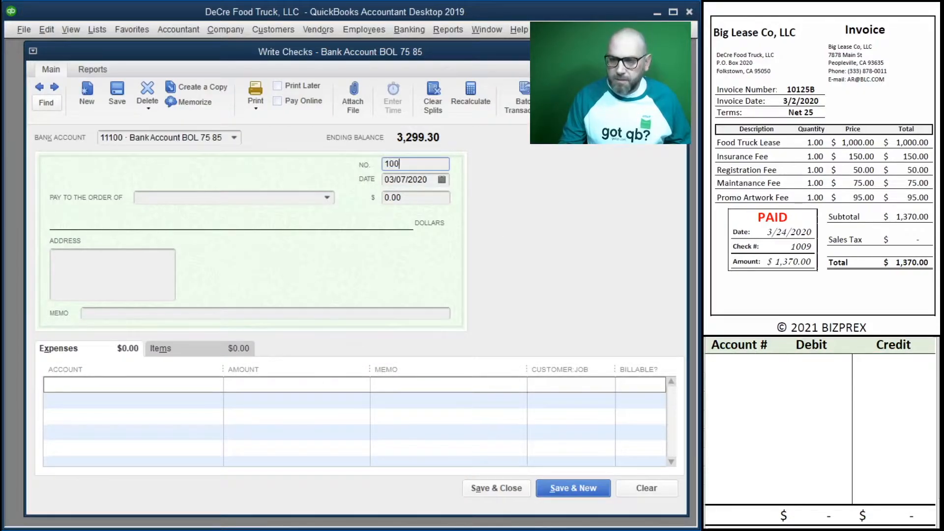
Step: Fill in the check with date 3/24/2020, payee Big Lease Co, LLC, amount 1370 and memo 10125B
key(Tab)
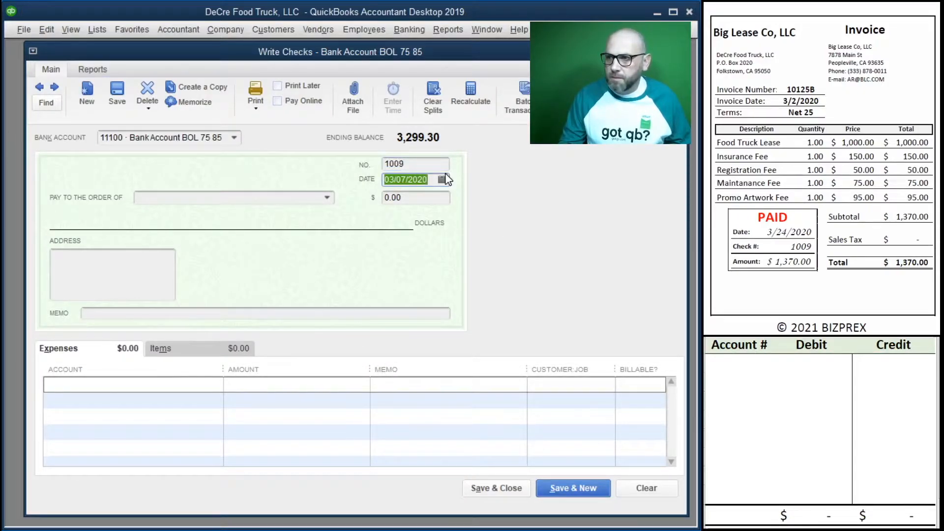
text(3/24/2020)
key(Tab)
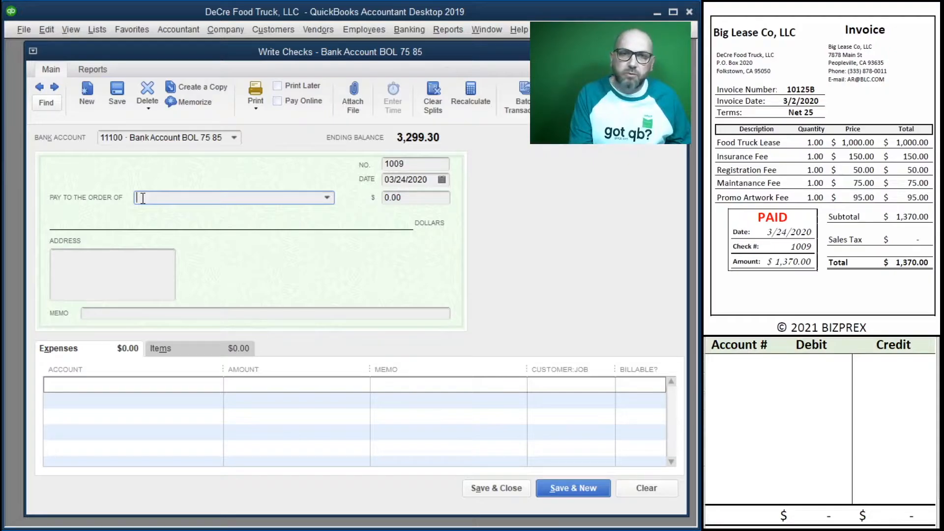
text(Big Lease Co, LLC)
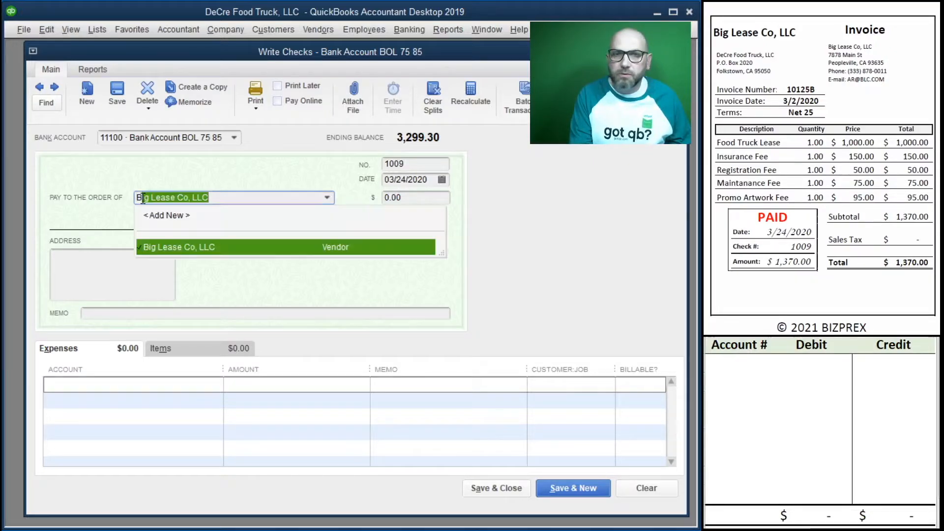
key(Tab)
text(1370)
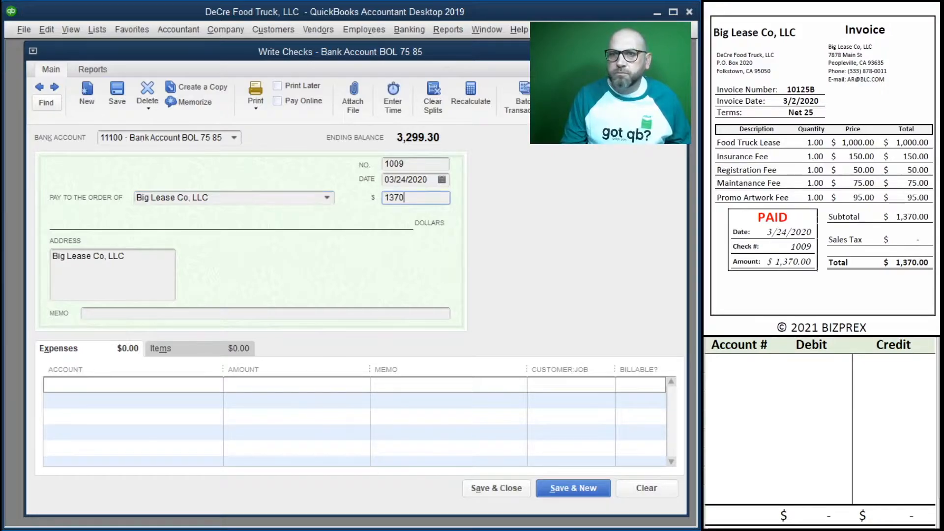
key(Tab)
key(Tab)
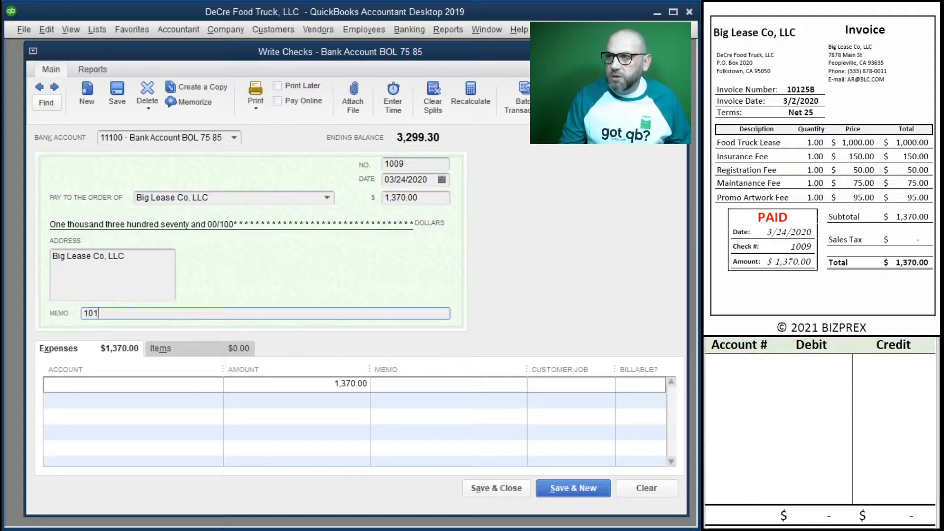
key(Tab)
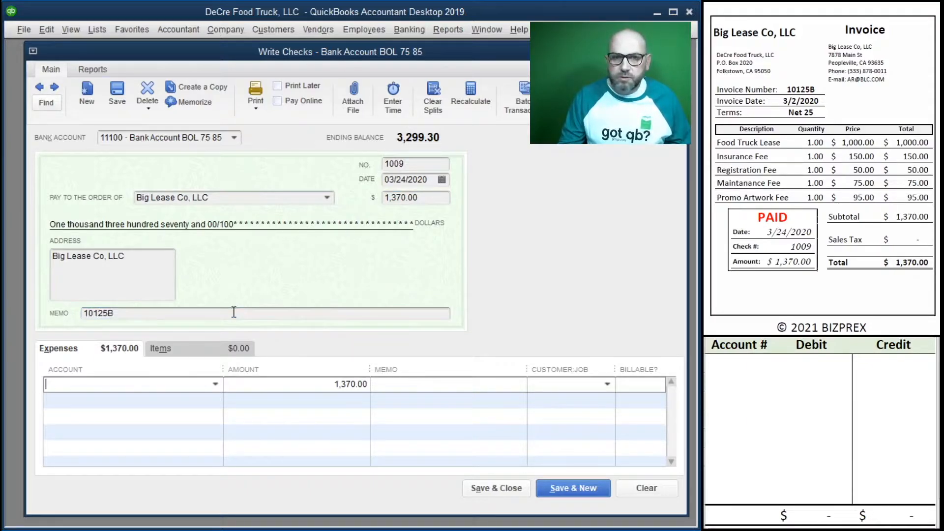
Step: Assign the check's first expense line to account 62300 · Rent - Vehicles, machinery, etc with an amount of 1000
click(215, 383)
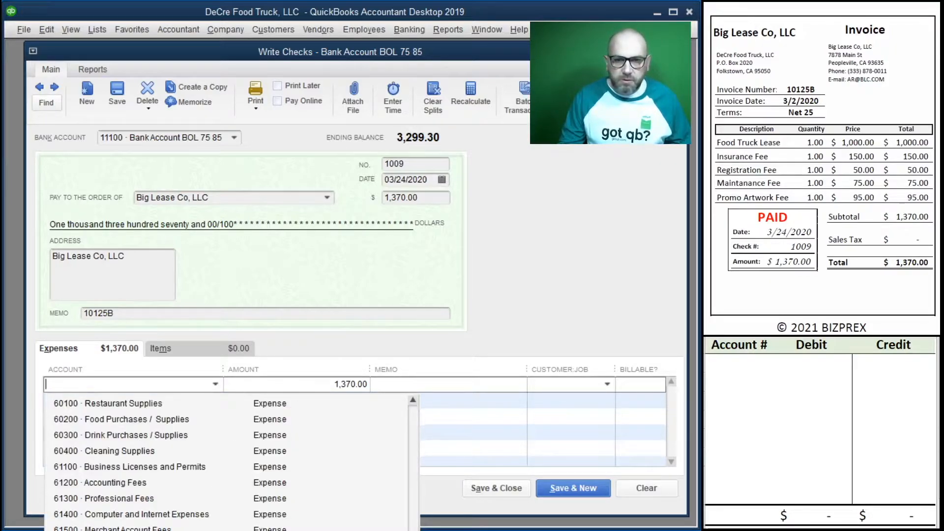
key(Tab)
text(1000)
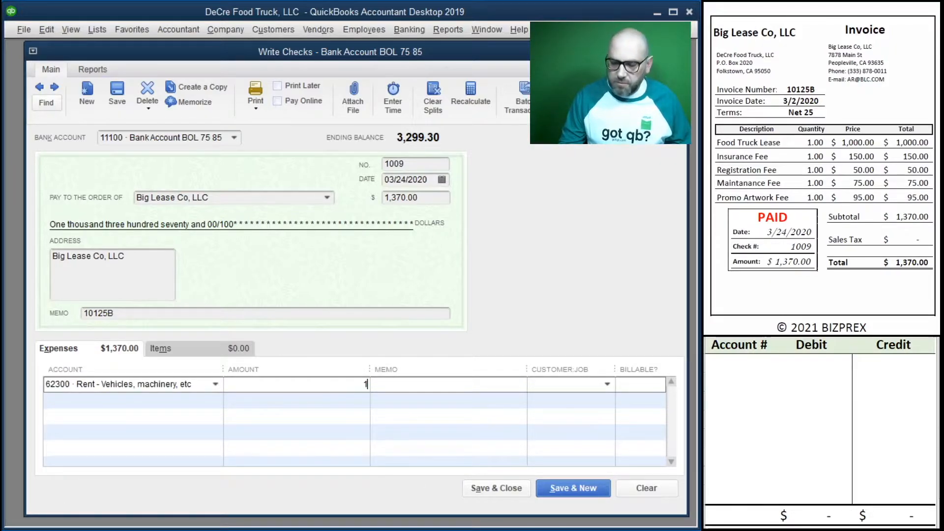
key(Tab)
key(Tab)
key(Tab)
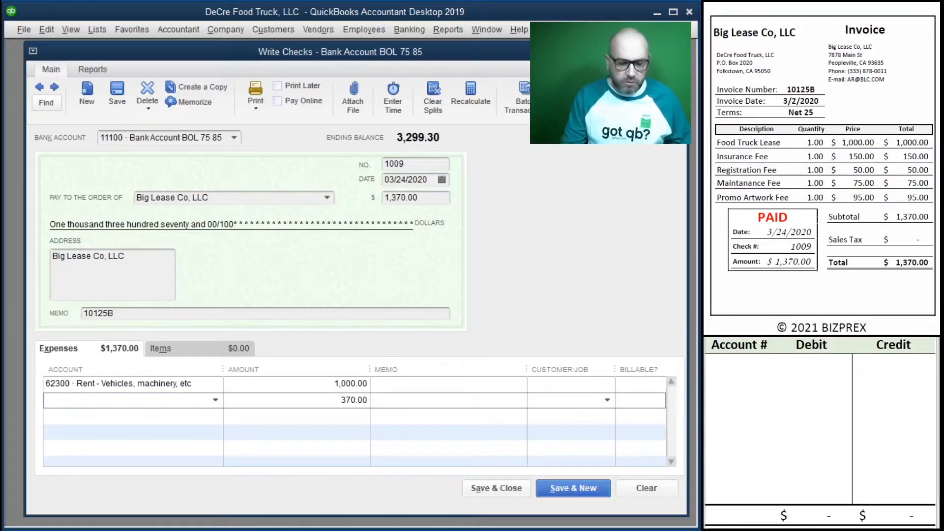
Step: Add a second expense line for account 63300 · Insurance Expense with an amount of 150
text(ins)
key(Tab)
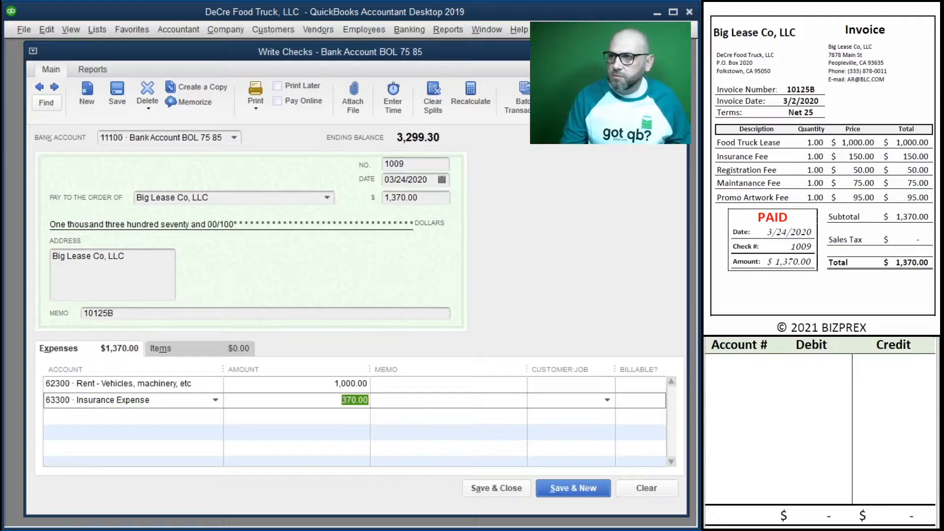
text(150)
key(Tab)
key(Tab)
key(Tab)
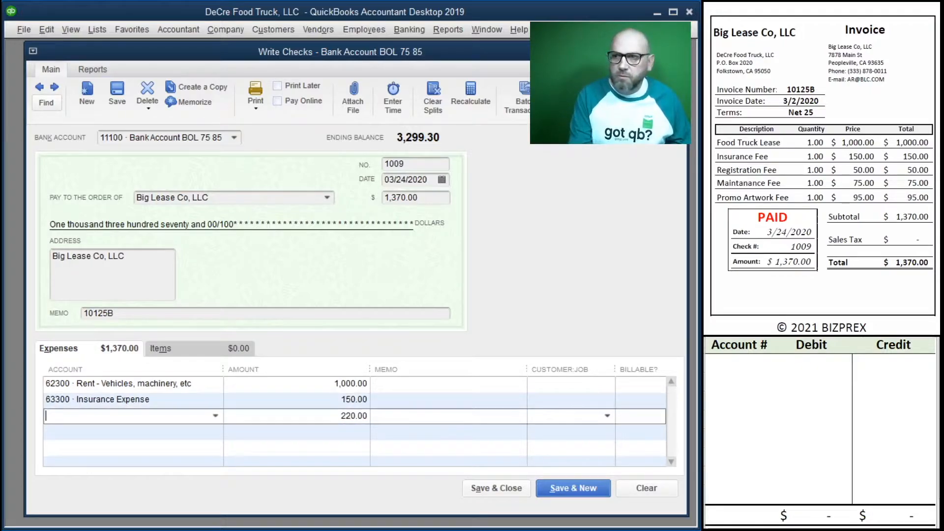
Step: Add a third expense line for account 62800 · Dues and Subscriptions with an amount of 50
text(du)
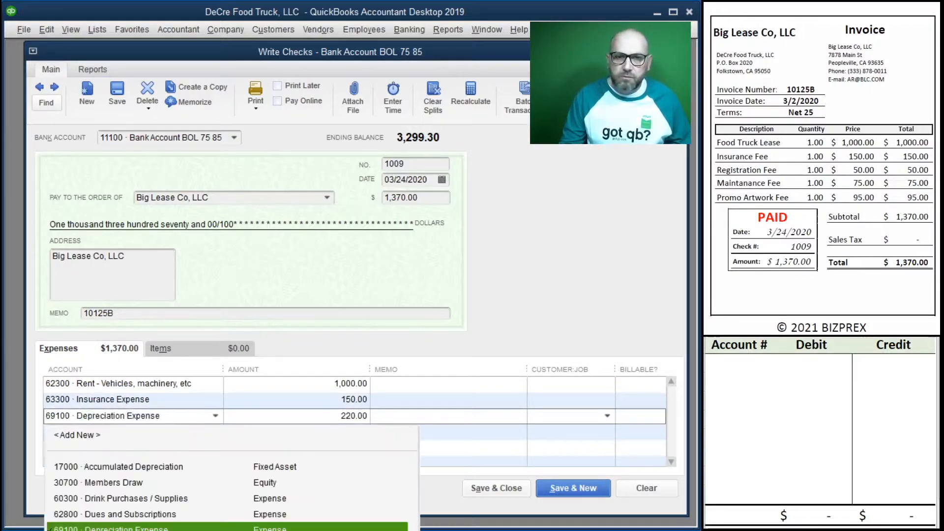
key(Tab)
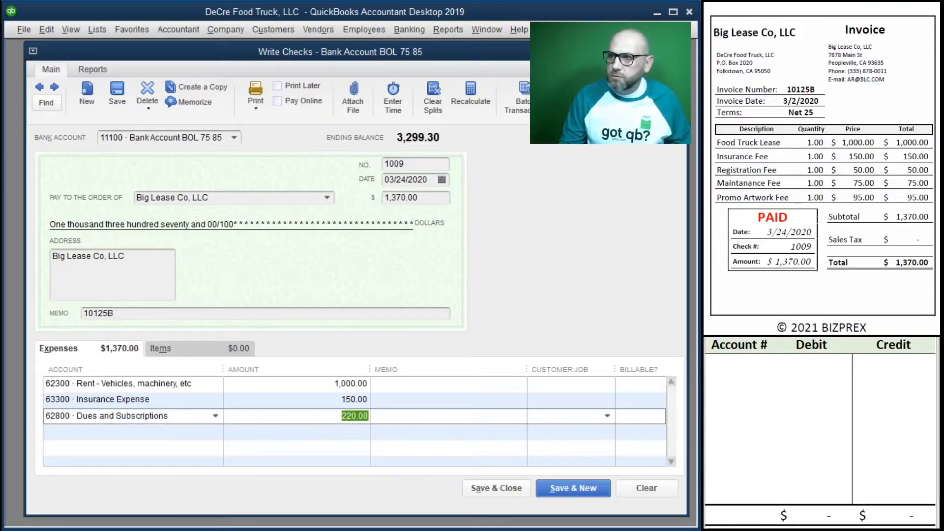
text(50)
key(Tab)
key(Tab)
key(Tab)
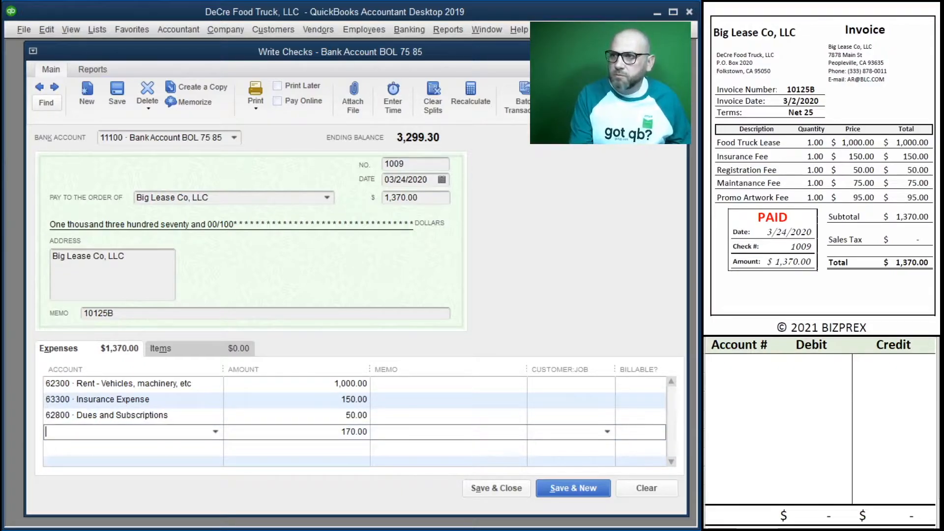
Step: Add a fourth expense line for account 62400 · Repairs and Maintenance with an amount of 75
text(rep)
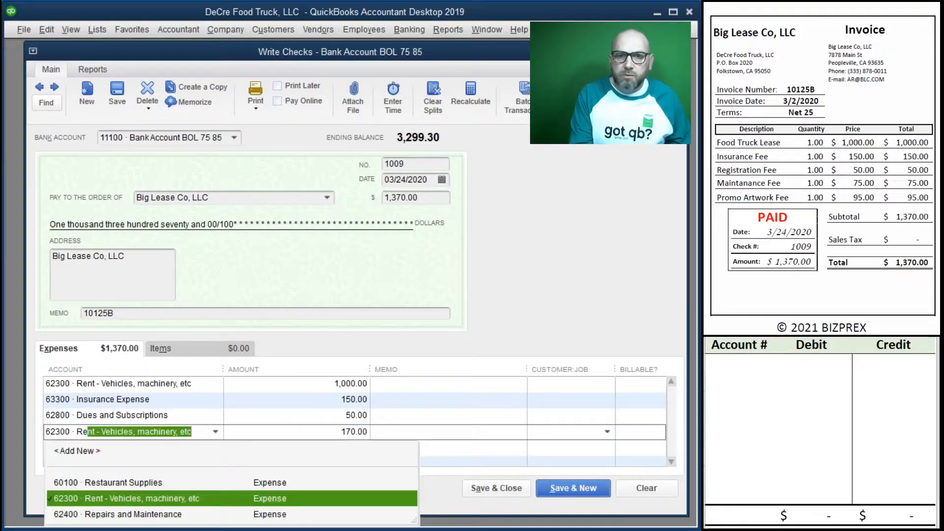
key(Tab)
text(75)
key(Tab)
key(Tab)
key(Tab)
Step: Assign the remaining 95.00 of the check to account 62100 · Advertising and Promotion on a fifth expense line
text(ad)
key(Tab)
key(Tab)
key(Tab)
key(Tab)
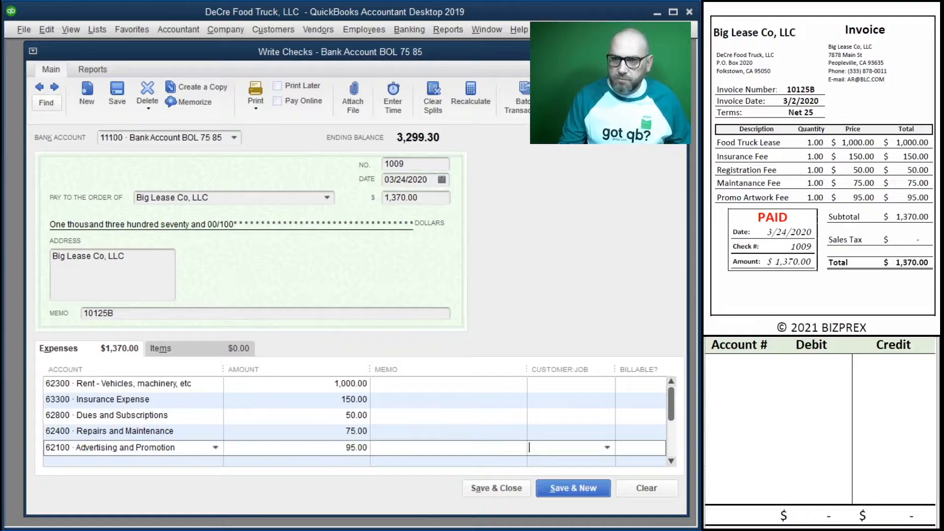
scroll(343, 431, up, 2)
scroll(343, 431, up, 1)
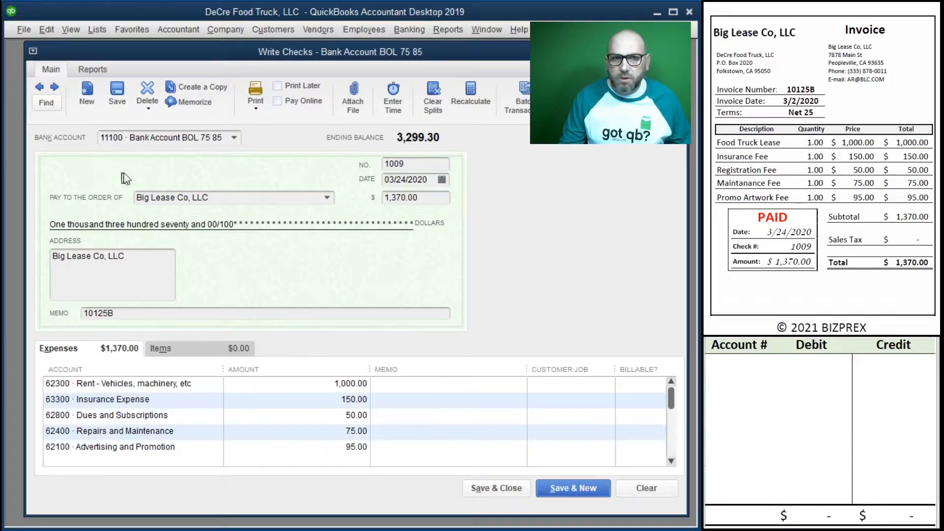
Step: Record a 1,370 credit to account 11100 in the debit/credit worksheet
click(759, 362)
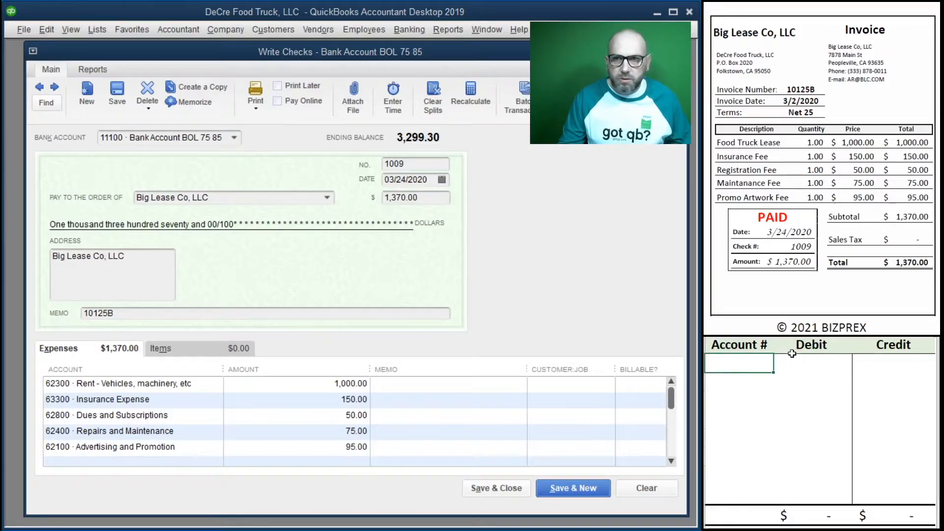
text(11100)
key(Tab)
key(Tab)
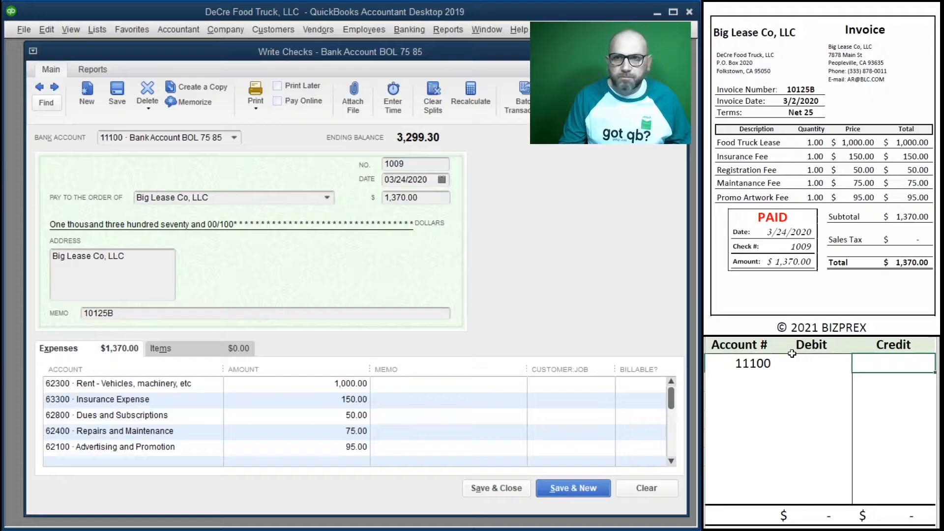
text(1,37)
text(0)
key(Return)
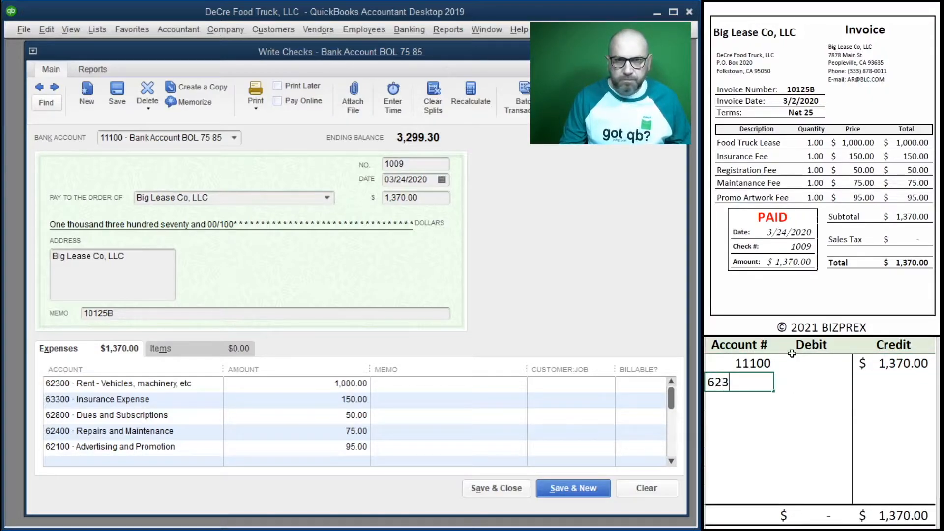
Step: Record debits of 1000 to account 62300 and 150 to account 63300 in the worksheet
key(Tab)
text(1000)
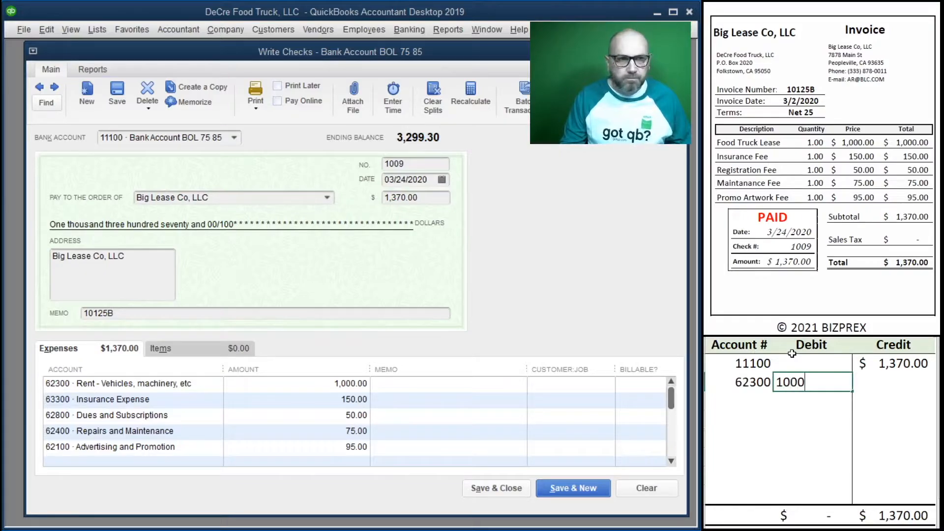
key(Return)
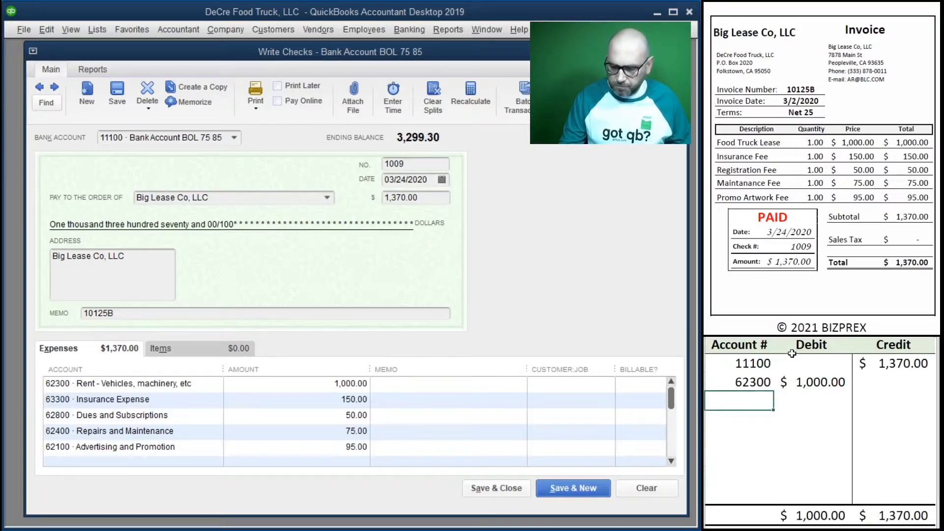
text(63300)
key(Tab)
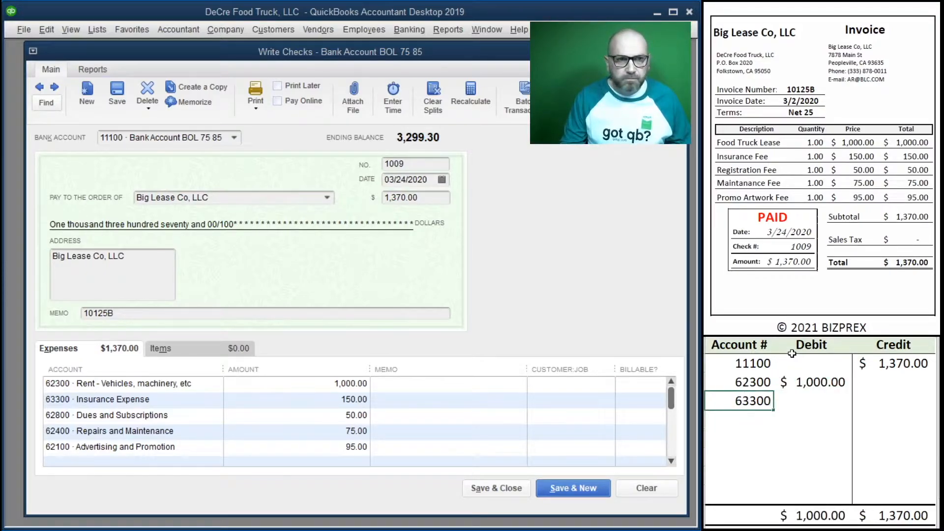
text(150)
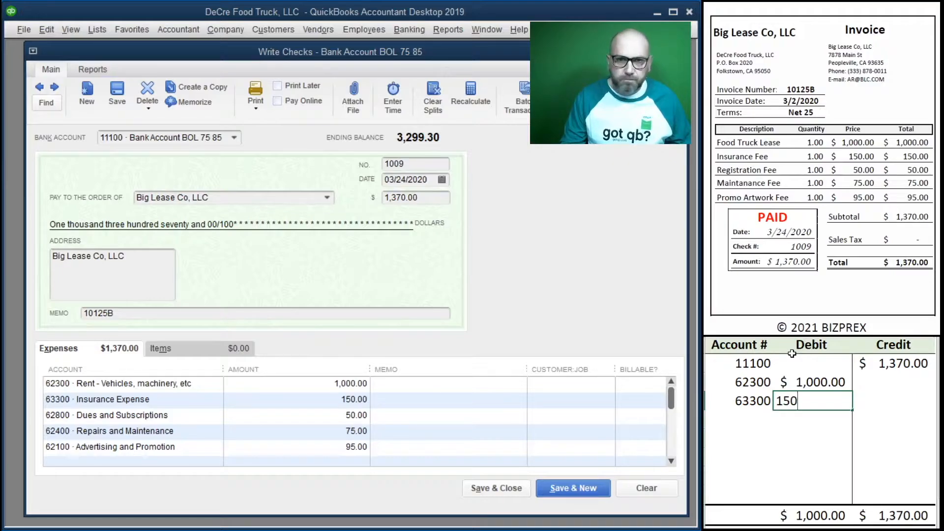
key(Return)
Step: Record debits of 50 to account 62800 and 75 to account 62400 in the worksheet
text(62800)
key(Tab)
text(50)
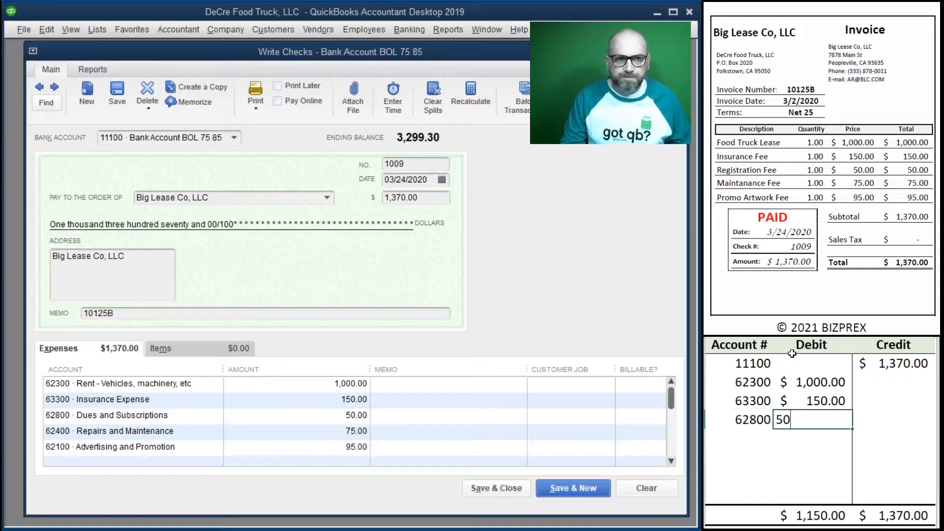
key(Return)
text(62400)
key(Tab)
text(75)
key(Return)
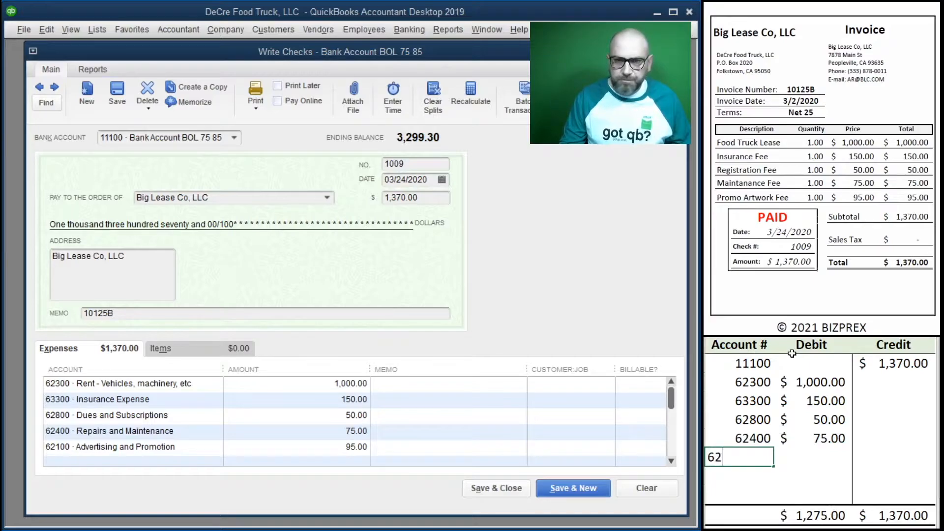
Step: Record a debit of 95 to account 62100 in the worksheet
text(62100)
key(Tab)
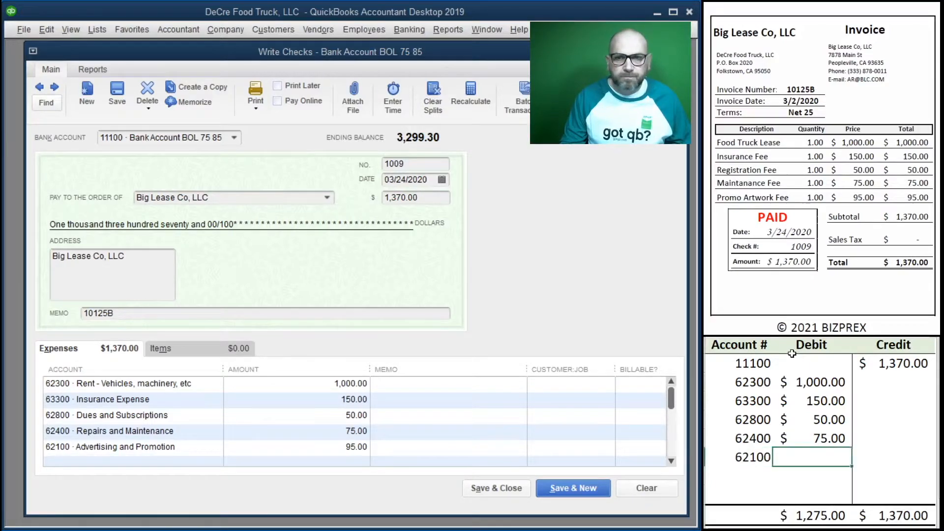
text(95)
key(Return)
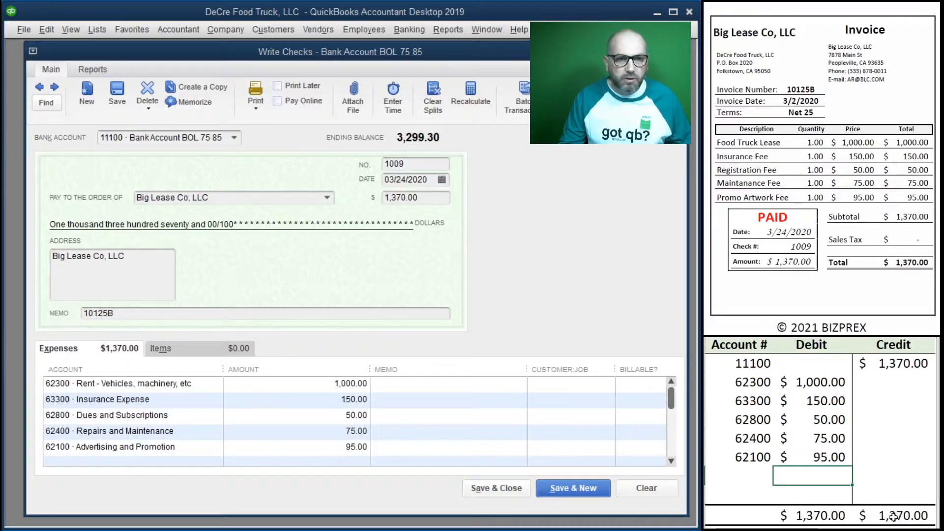
Step: Save and close the Big Lease Co, LLC check, and clear its entries from the debit/credit worksheet
click(495, 493)
click(495, 492)
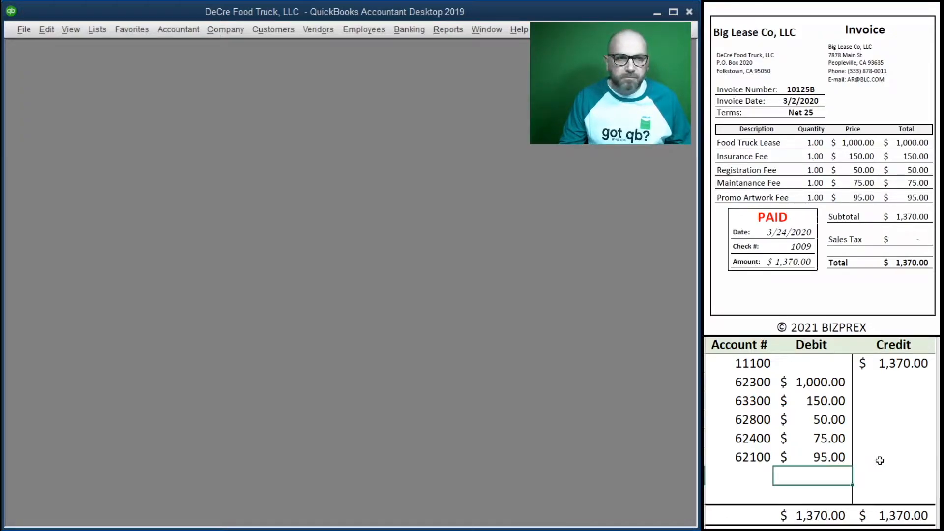
drag(885, 457, 759, 370)
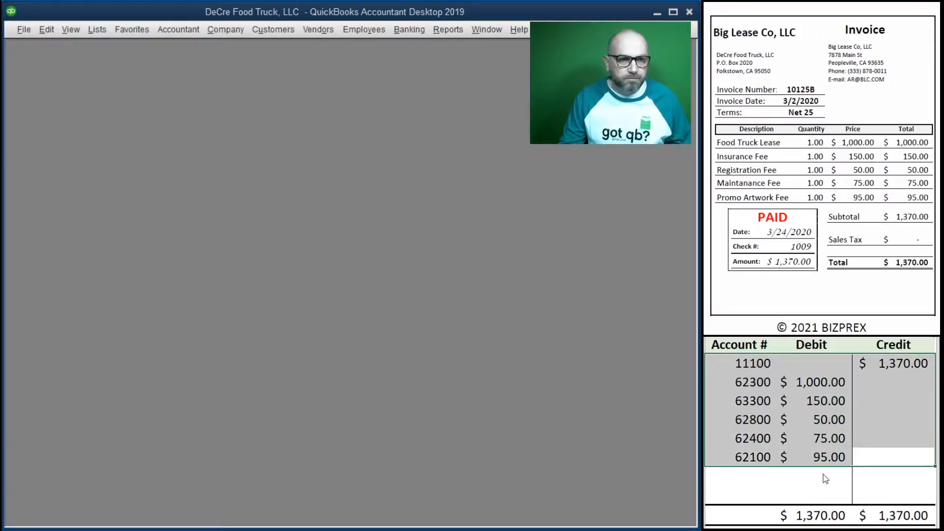
key(Delete)
Step: Bring up the Gas Station on Main St sale receipt and start a new credit card charge on Credit Card CF 625-8
scroll(837, 196, down, 1)
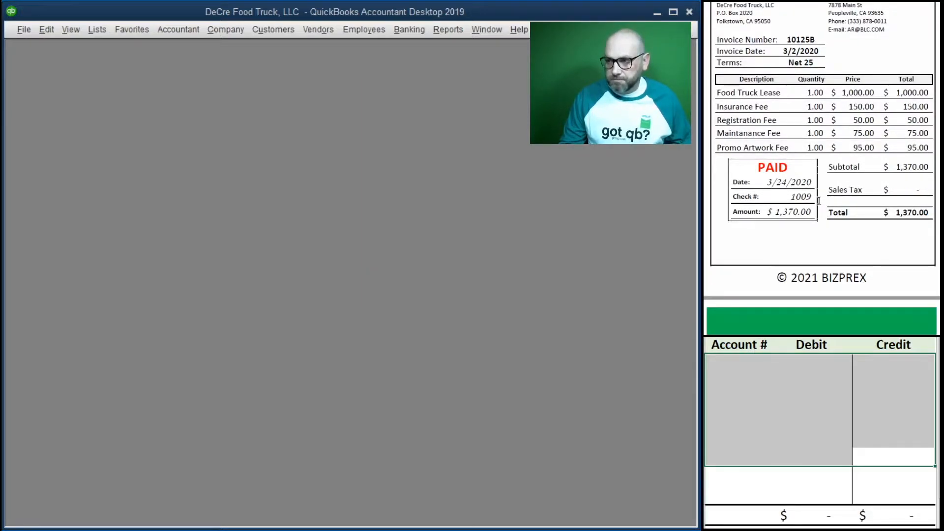
scroll(821, 197, down, 10)
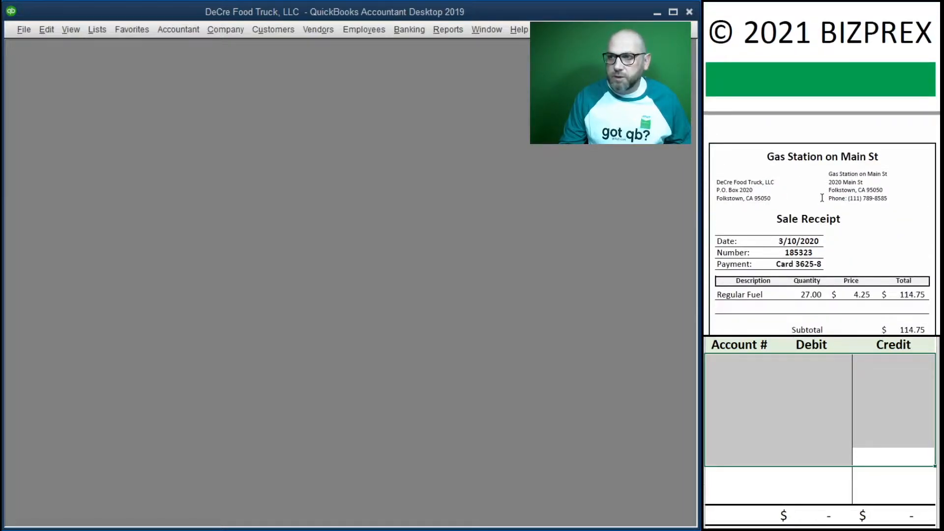
scroll(822, 197, down, 5)
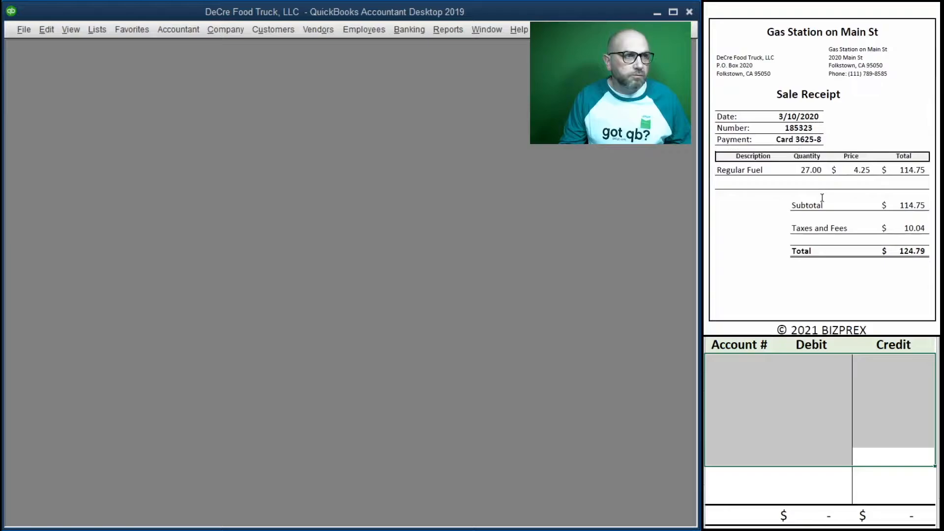
click(415, 30)
click(431, 76)
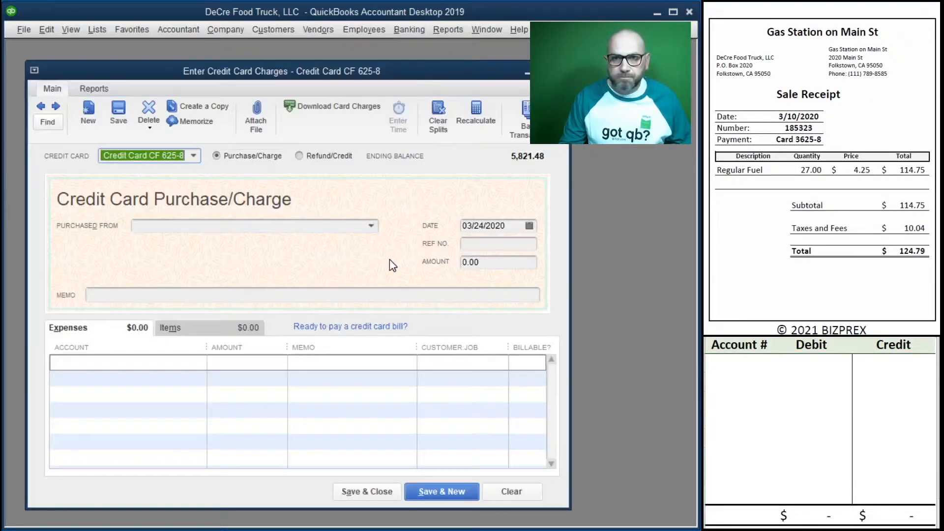
click(279, 225)
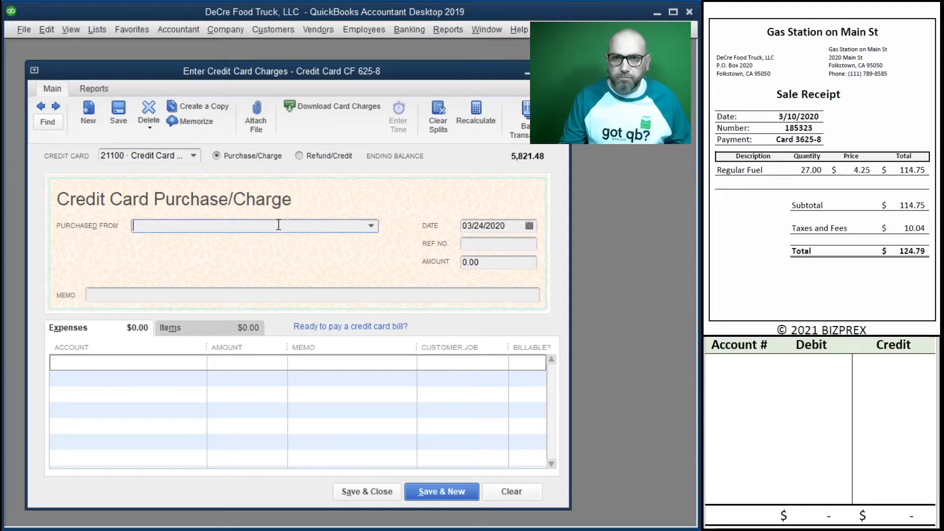
Step: Enter Gas Station on Main St as the vendor, date 3/10/2020, the receipt number as reference, and an amount of 124.79
text(Gas Station on Main St)
key(Tab)
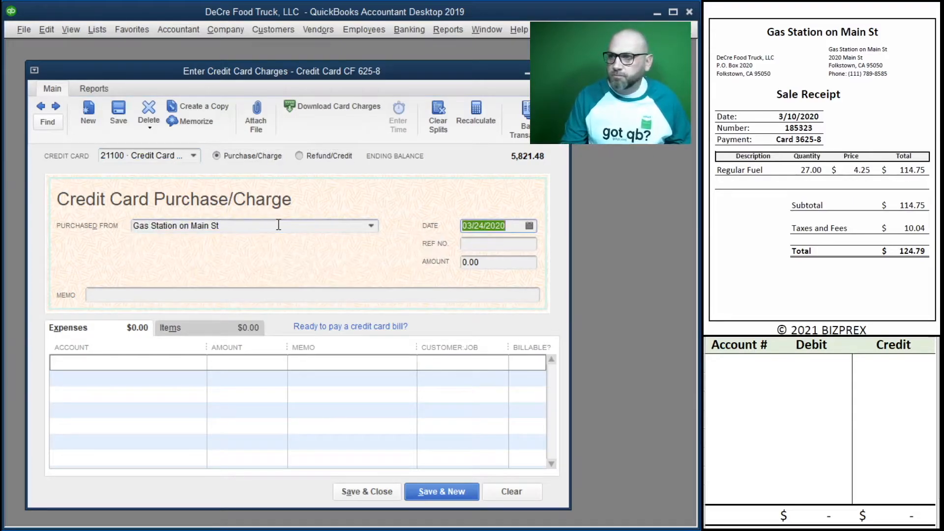
text(3/10/2020)
key(Tab)
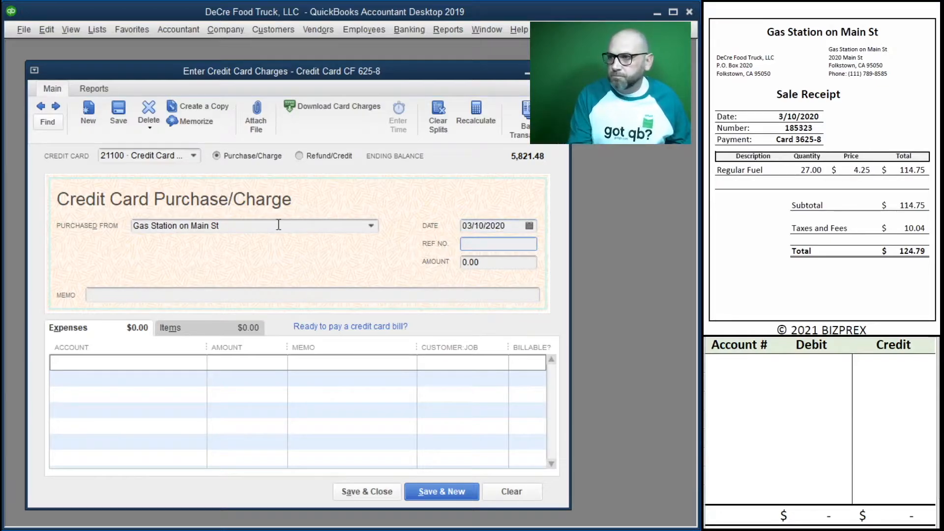
text(185)
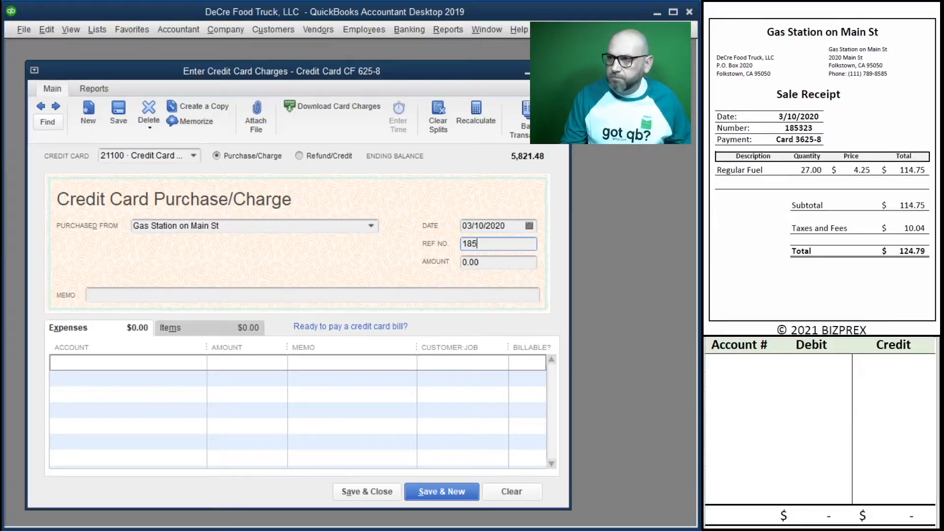
text(323)
key(Tab)
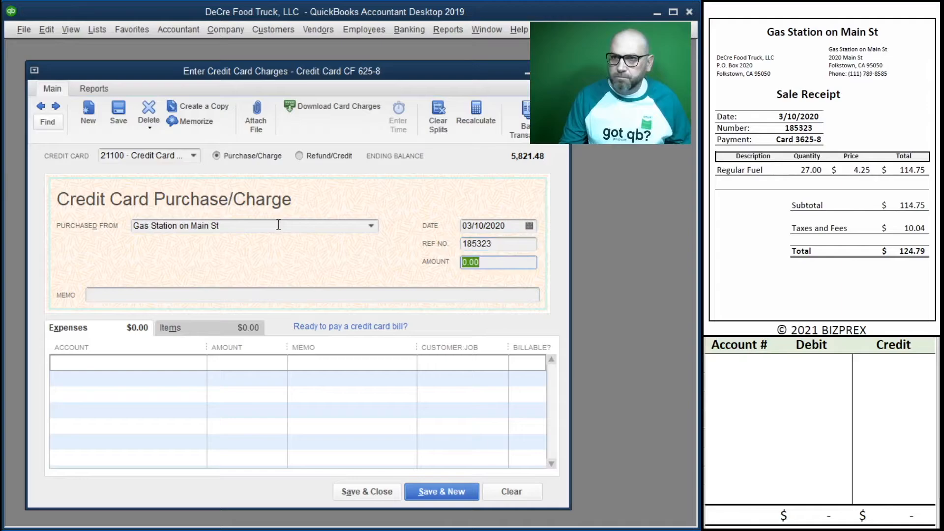
text(124.79)
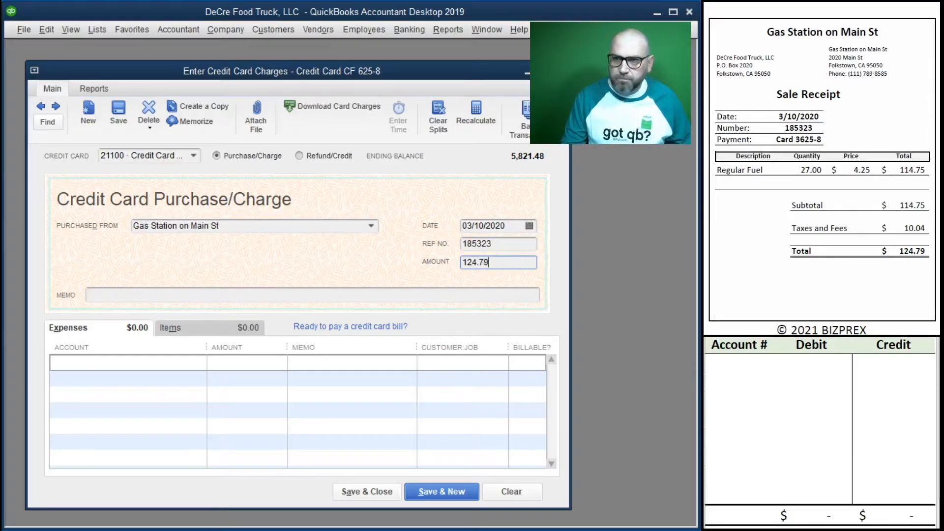
key(Tab)
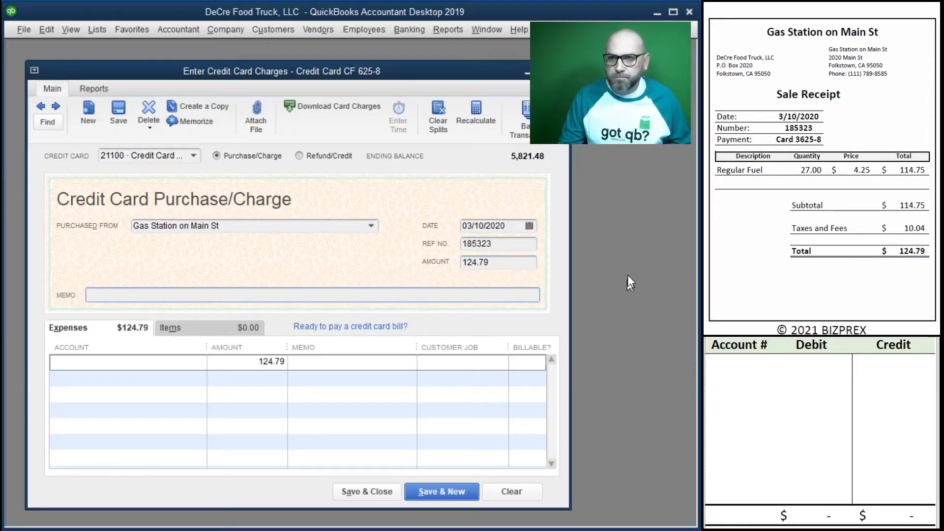
Step: Copy the charge's reference number into its main memo
click(508, 241)
key(ctrl+c)
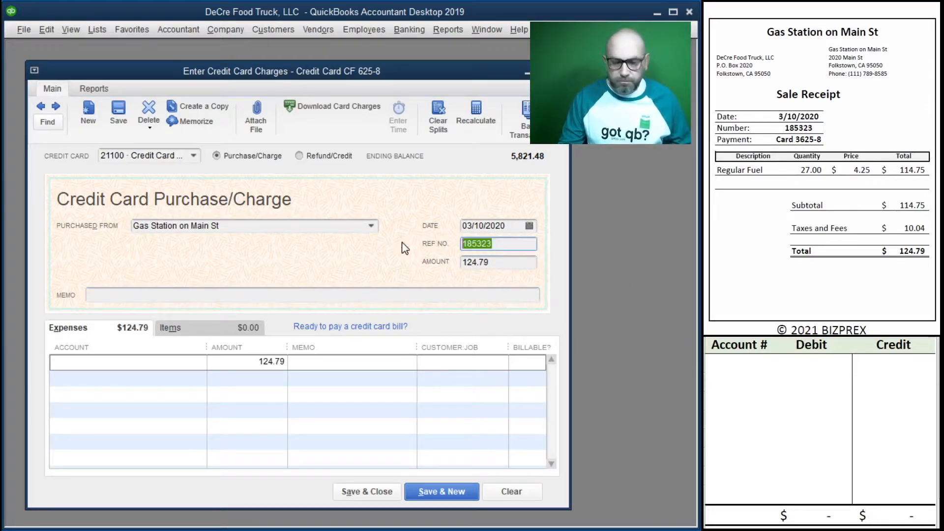
click(120, 294)
key(ctrl+v)
Step: Assign the expense line to account 63200 Truck Expense - Fuel and copy the reference number into the line's memo
click(129, 361)
click(199, 362)
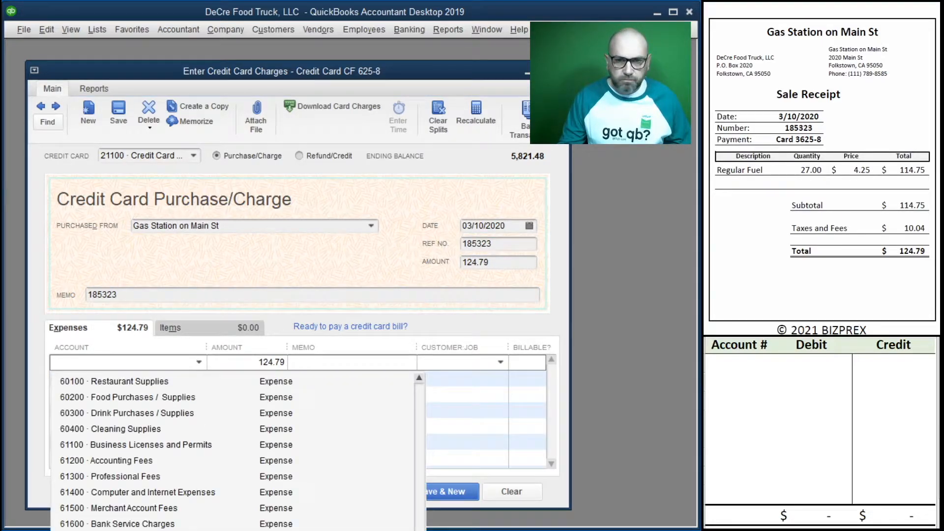
scroll(231, 453, down, 1)
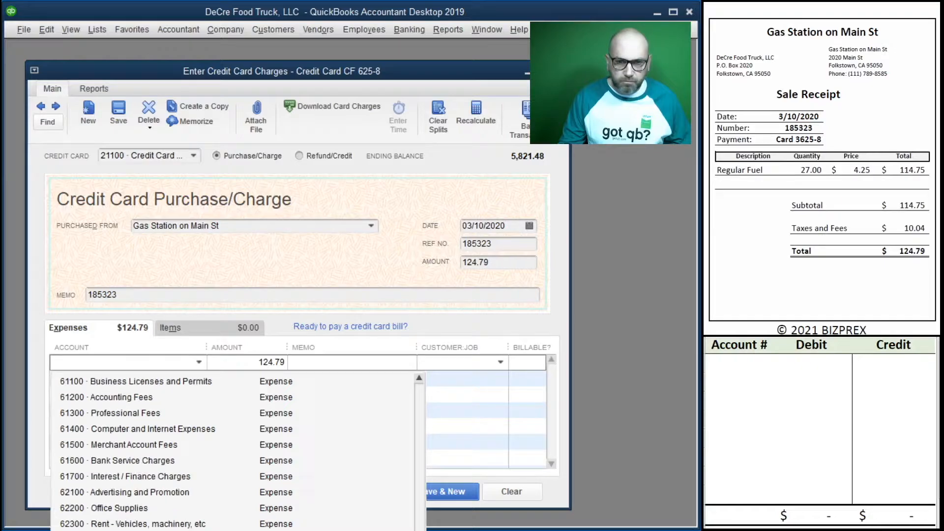
click(106, 529)
key(Tab)
key(Tab)
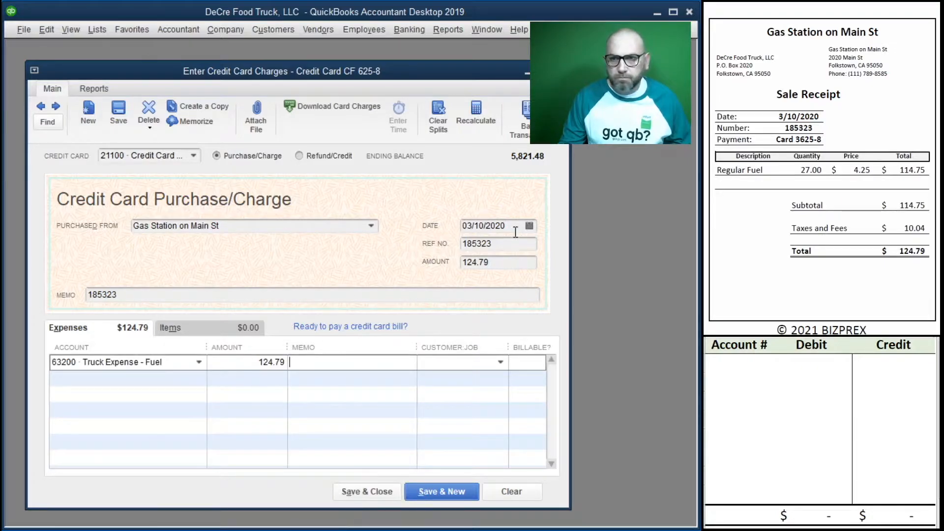
click(500, 243)
key(ctrl+c)
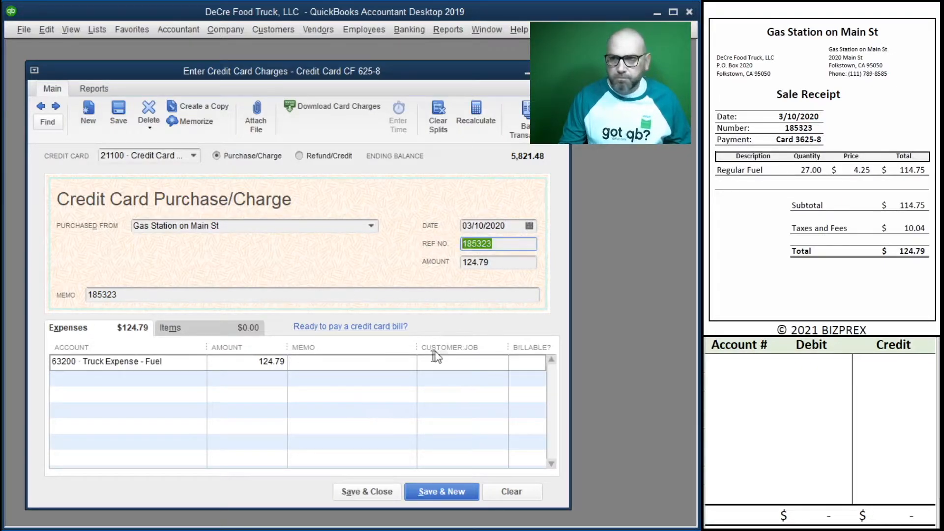
click(375, 364)
key(ctrl+v)
Step: Record a credit of 124.79 to account 21100 in the debit/credit worksheet
click(772, 364)
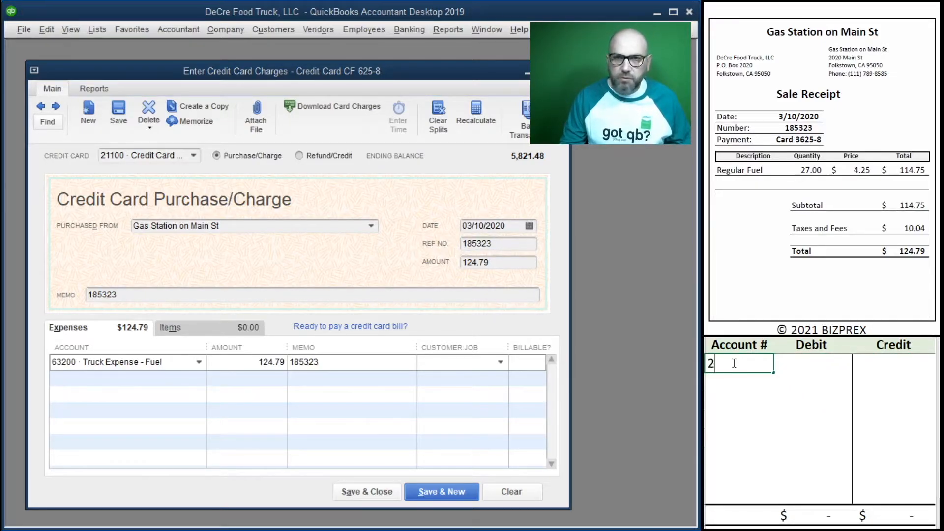
text(21100)
key(Tab)
key(Tab)
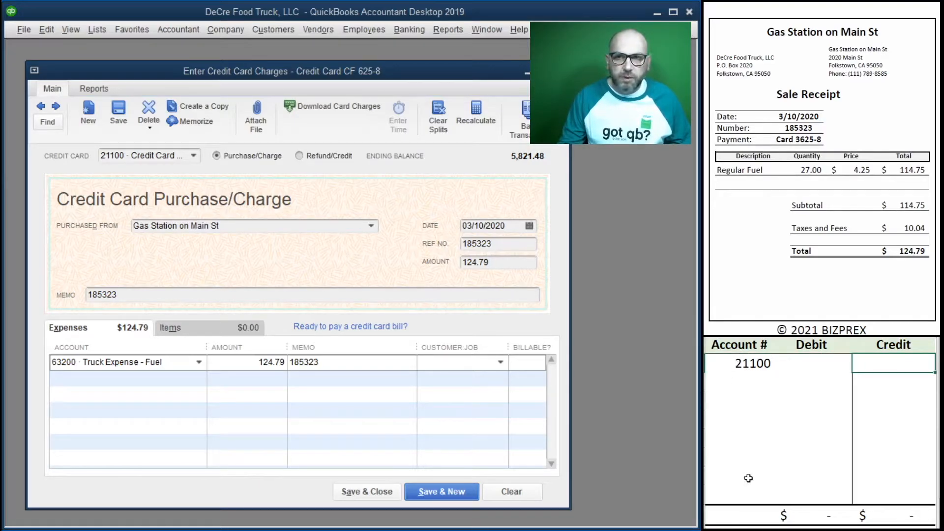
text(124.79)
key(Return)
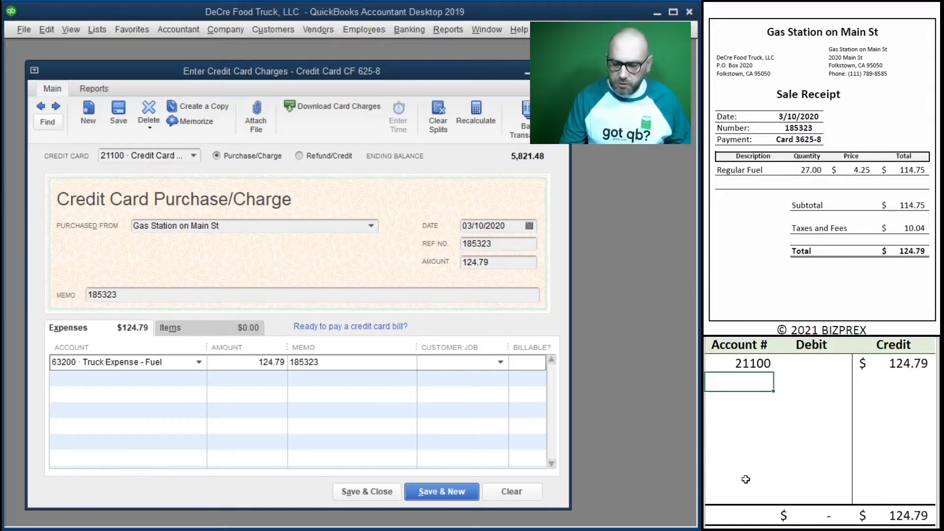
Step: Record a debit of 124.79 to account 63200 in the worksheet
key(Tab)
text(124.79)
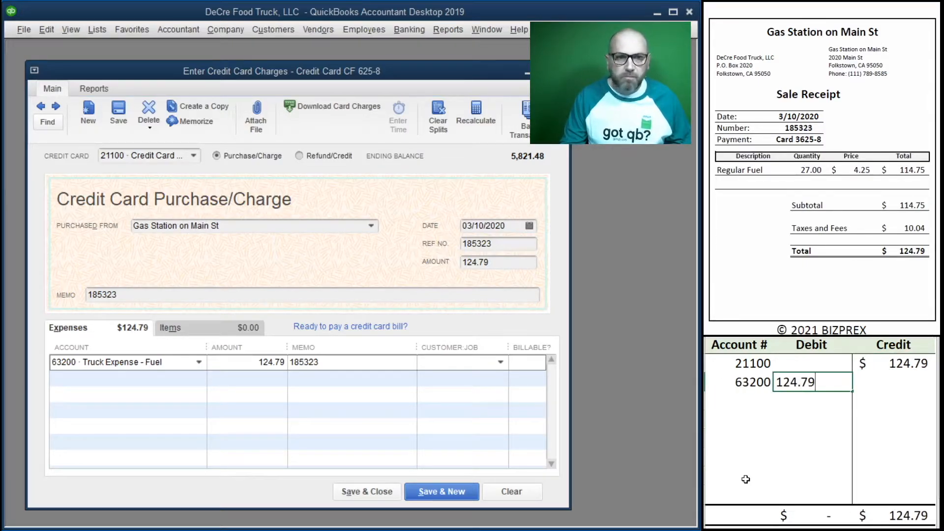
key(Return)
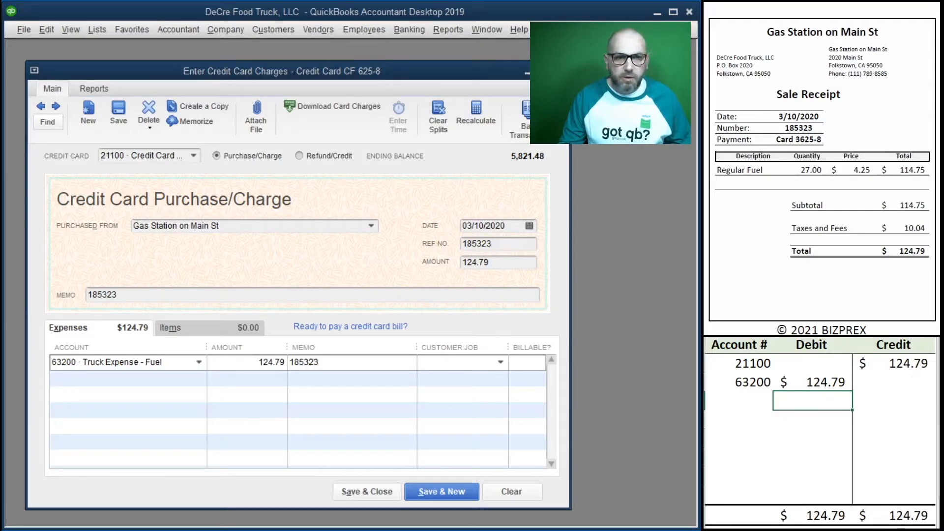
Step: Save the fuel charge with a new blank one open, and clear its entries from the debit/credit worksheet
click(436, 491)
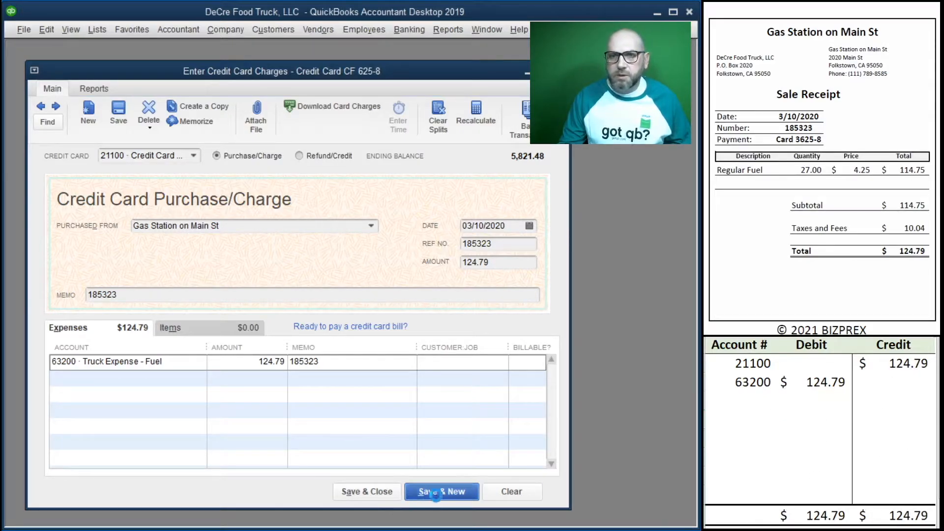
drag(797, 385, 893, 386)
shift+click(771, 372)
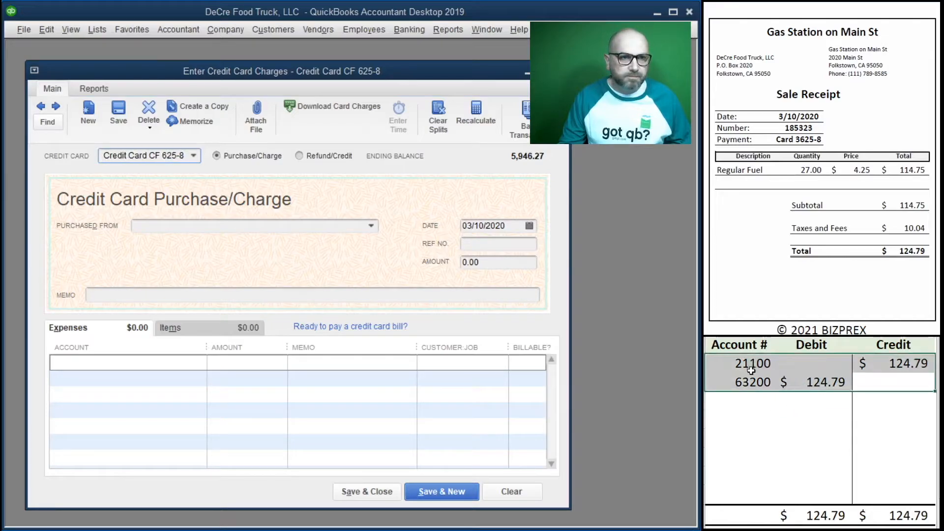
key(Delete)
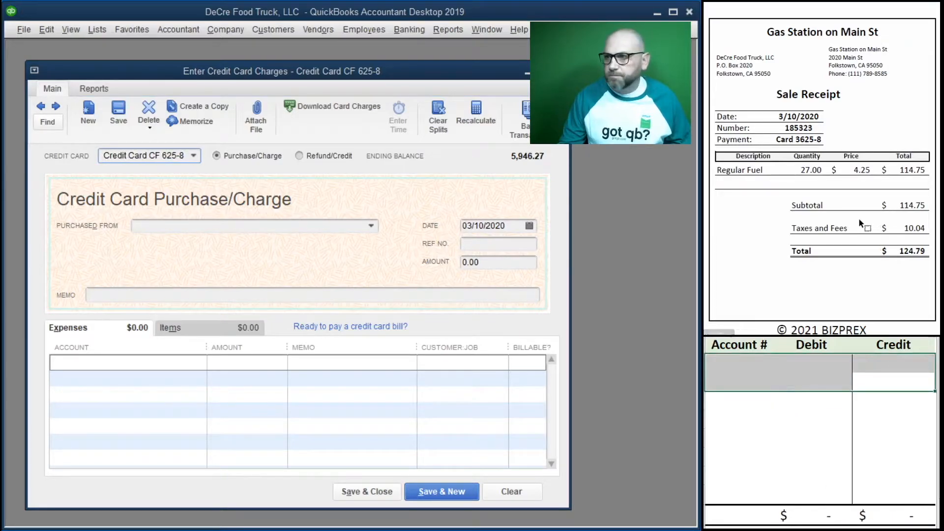
Step: From the next fuel receipt, enter vendor Gas Station on Main St, date 3/25/2020, the receipt number as reference, and amount 146.16
scroll(858, 217, down, 5)
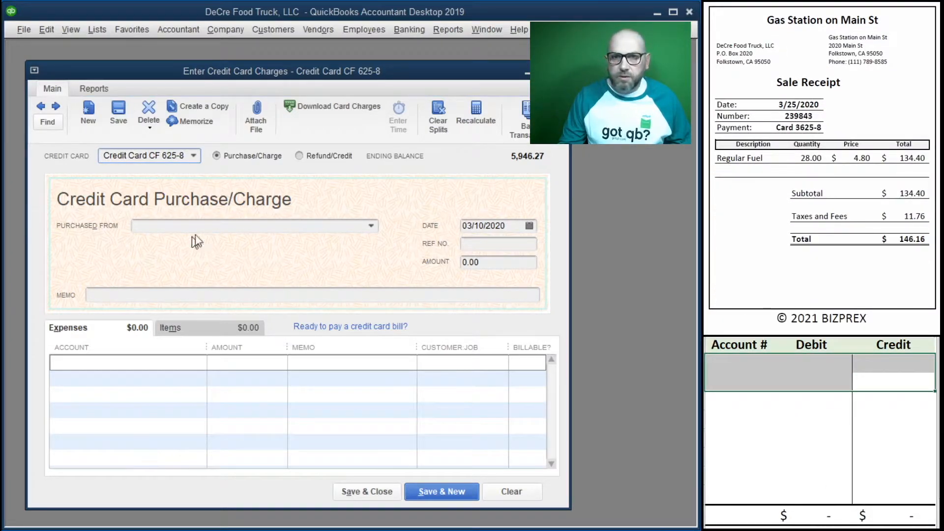
click(206, 226)
text(Gas Station on Main St)
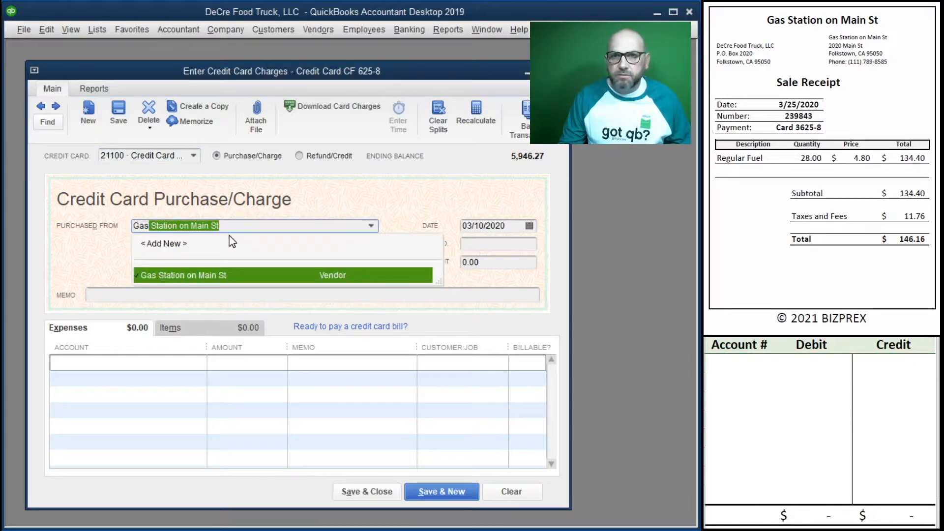
key(Tab)
text(3/)
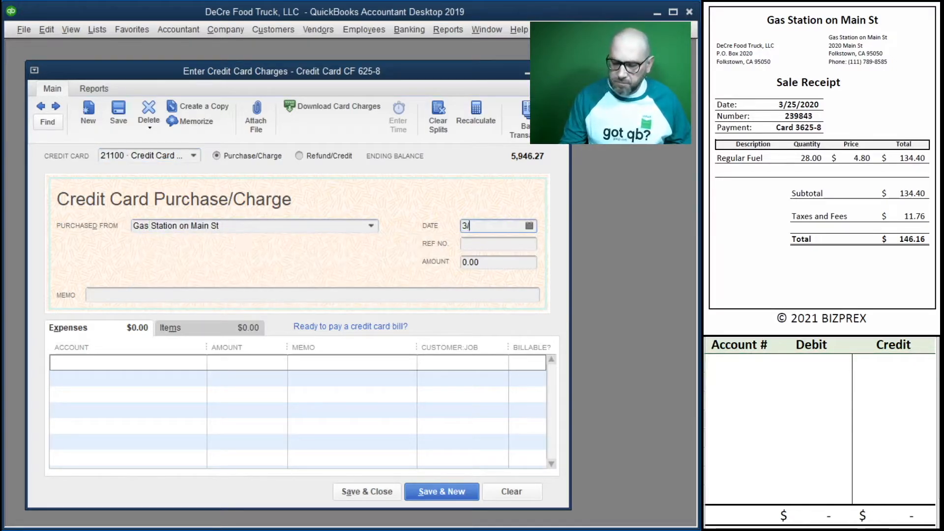
text(25/2020)
key(Tab)
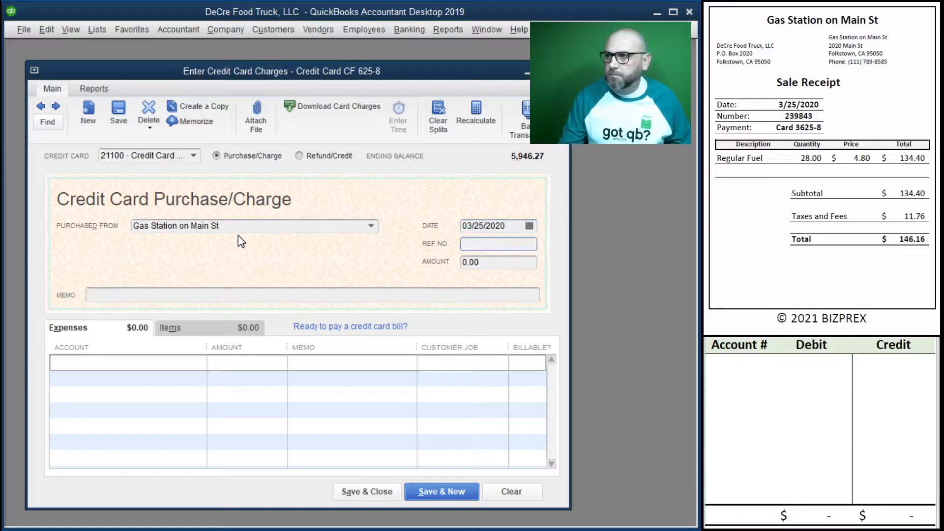
text(239843)
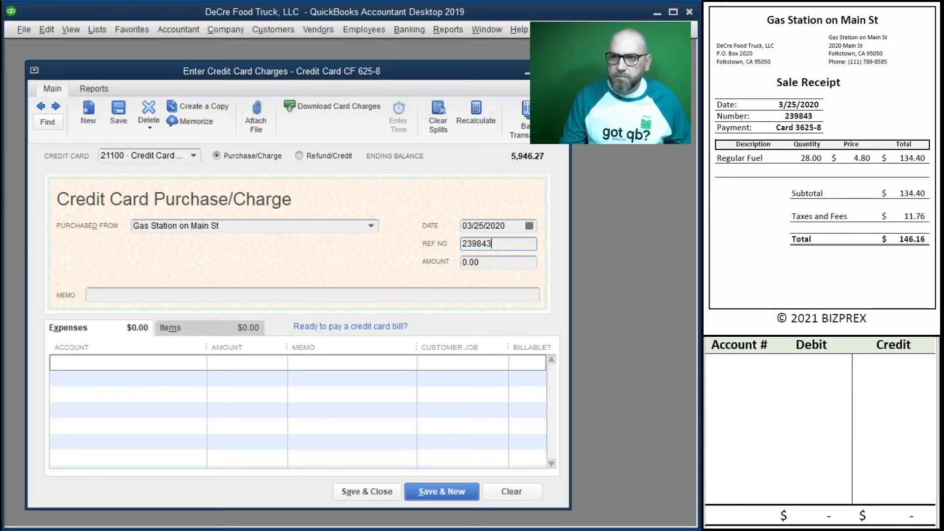
key(Tab)
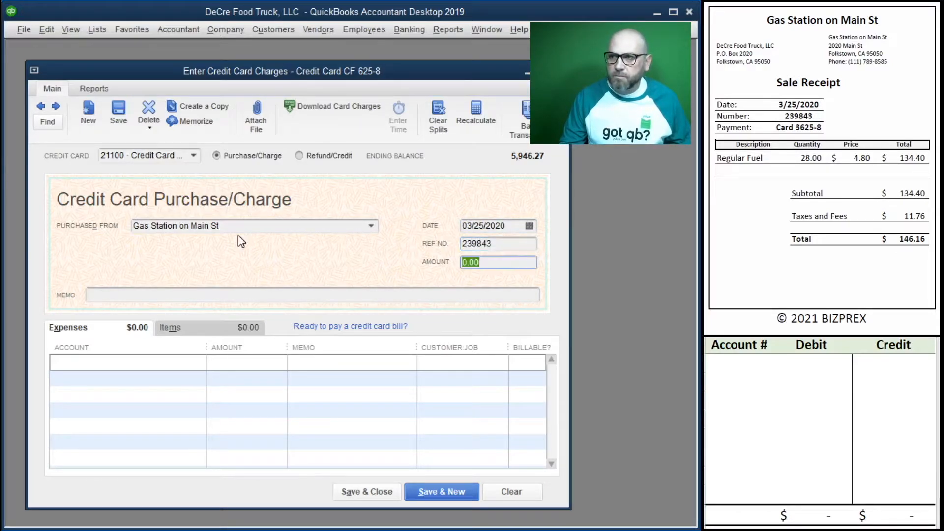
text(146.16)
key(Tab)
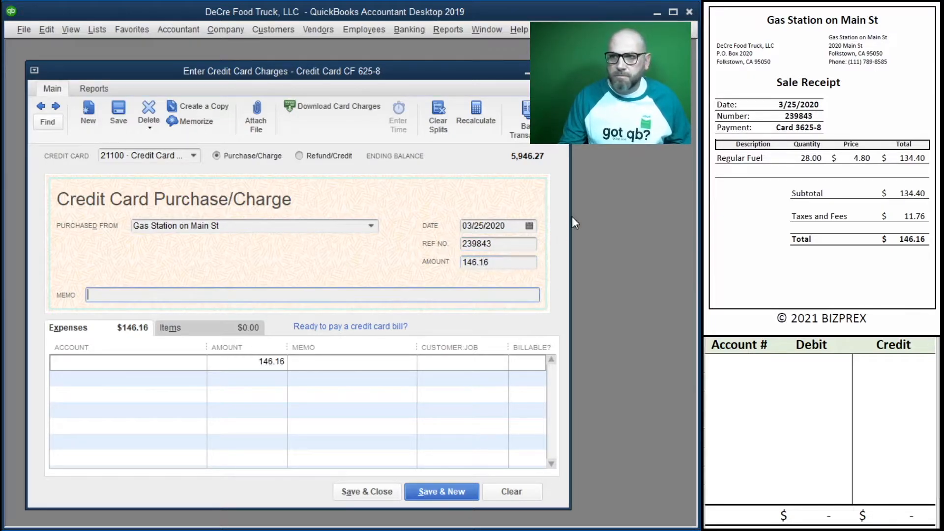
Step: Enter the receipt number in both the charge's main memo and the expense line's memo
text(239843)
click(353, 364)
text(239843)
Step: Assign the 146.16 expense line to account 63200 Truck Expense - Fuel
click(135, 365)
click(198, 363)
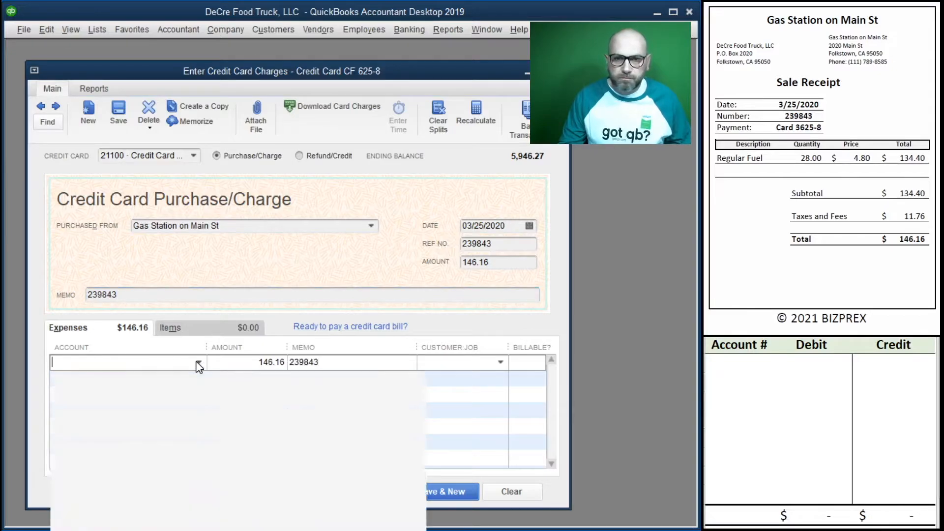
scroll(192, 492, down, 2)
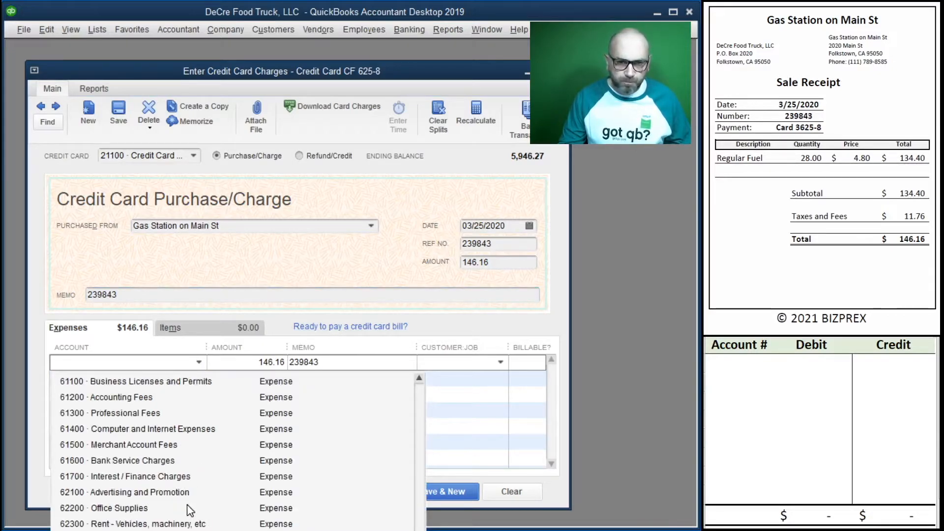
click(178, 530)
key(Tab)
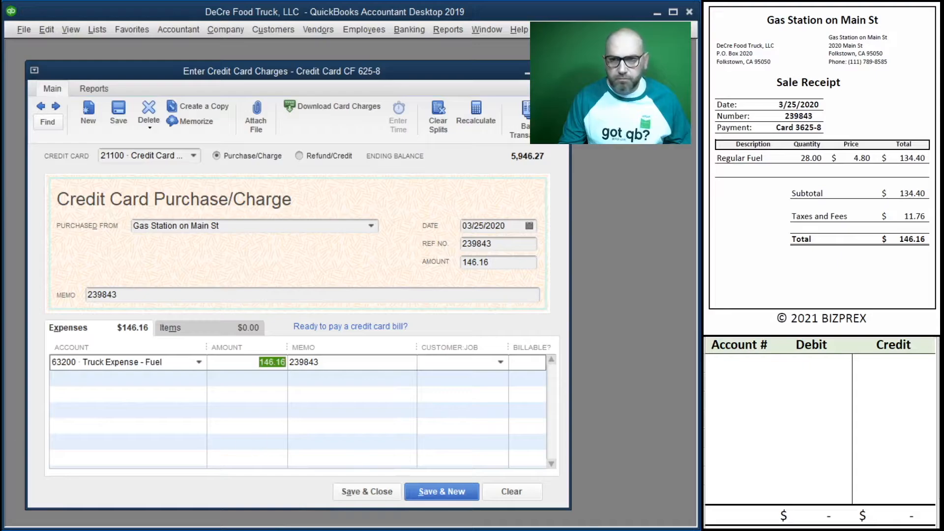
Step: Record a credit of 146.16 to account 21100 in the debit/credit worksheet
click(743, 372)
click(741, 364)
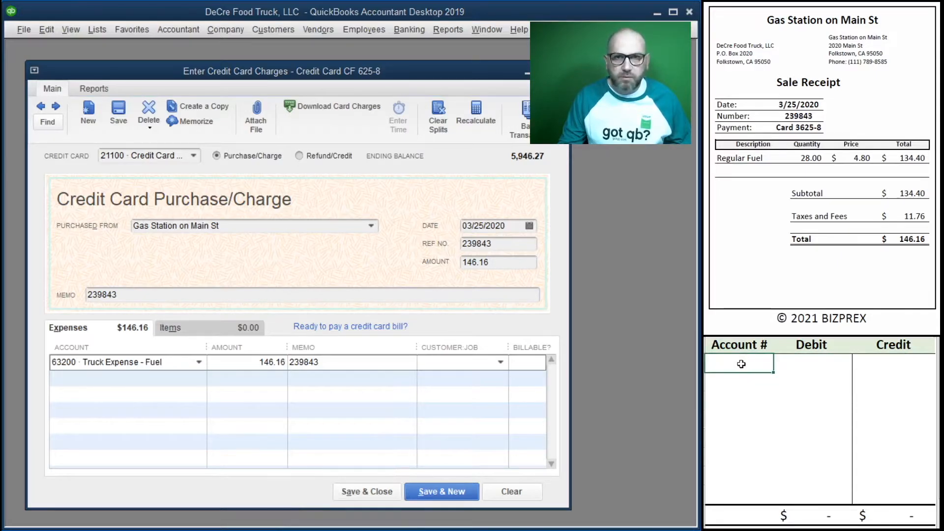
text(21100)
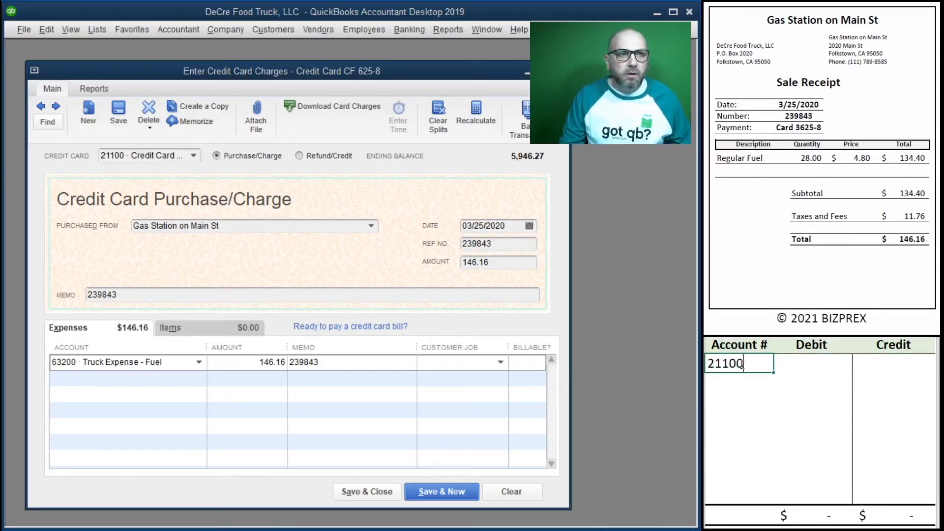
key(Tab)
text(146.16)
key(Return)
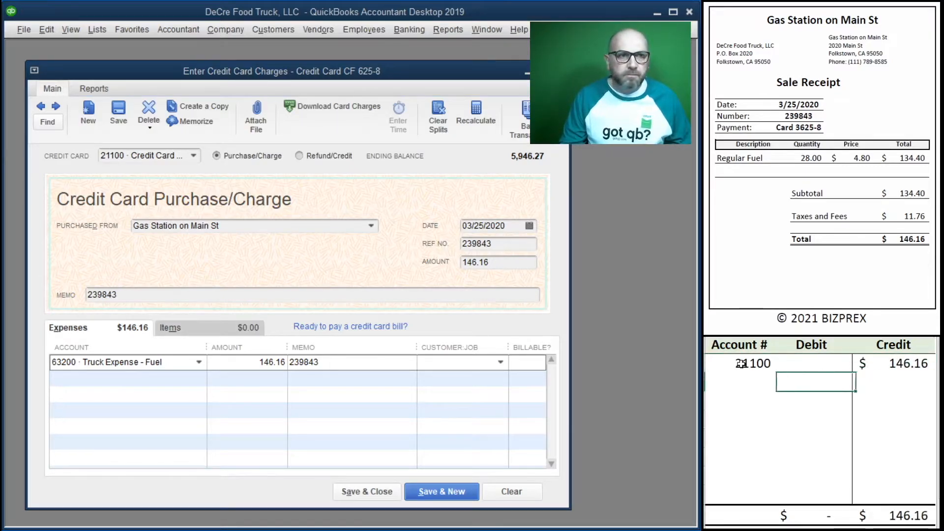
Step: Record a debit of 146.16 to account 63200 in the worksheet
text(63200)
key(Tab)
text(146.16)
key(Tab)
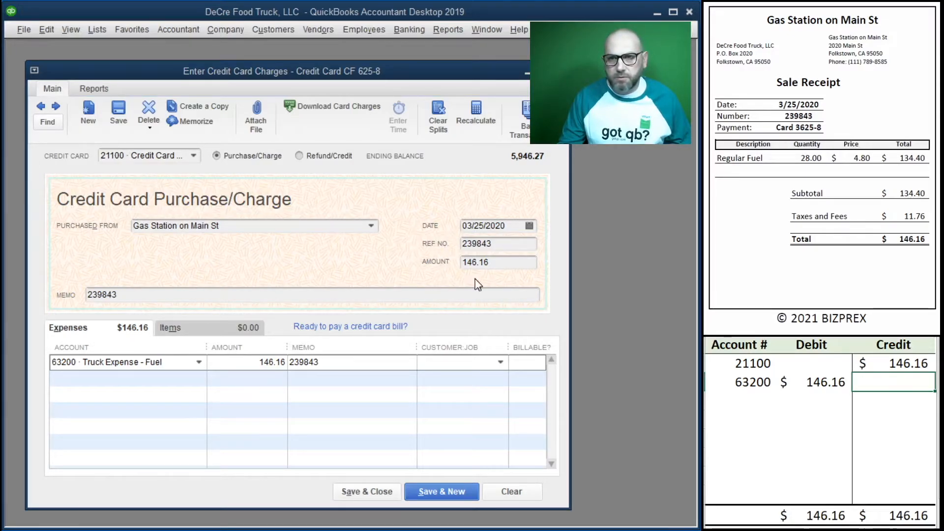
Step: Save the 3/25/2020 fuel charge, clear its worksheet entries, and bring up the Online Market order receipt
click(440, 493)
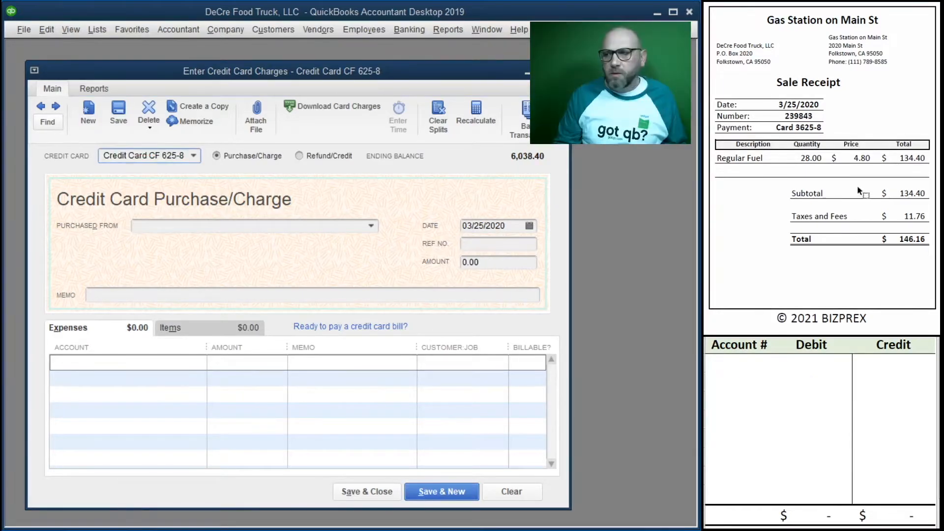
scroll(804, 180, down, 6)
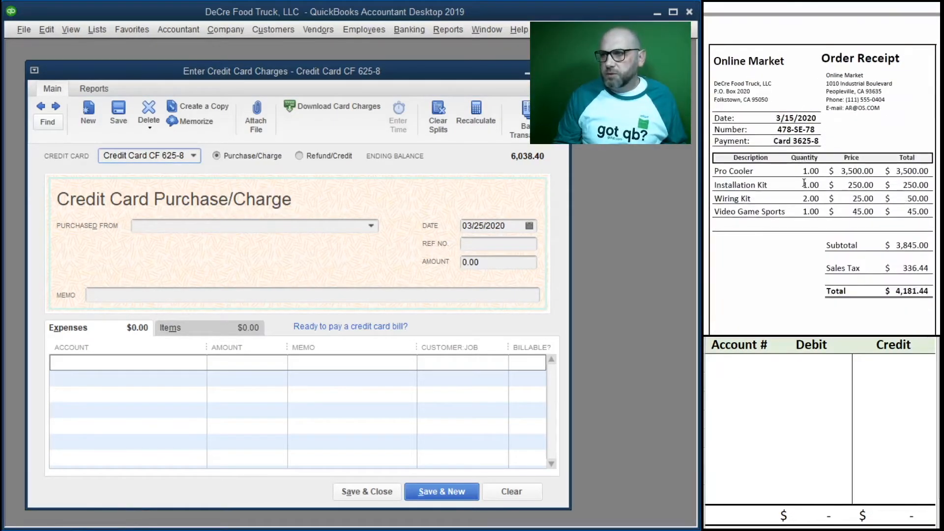
Step: Start the credit card charge from the order receipt with Online Market as the vendor and 3/15/2020 as the date
scroll(804, 183, down, 2)
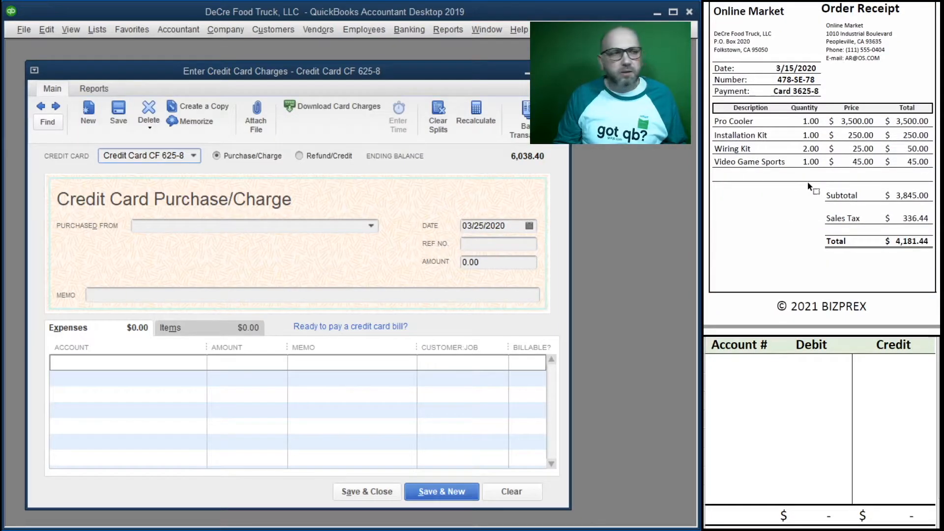
scroll(808, 183, up, 1)
scroll(808, 184, down, 1)
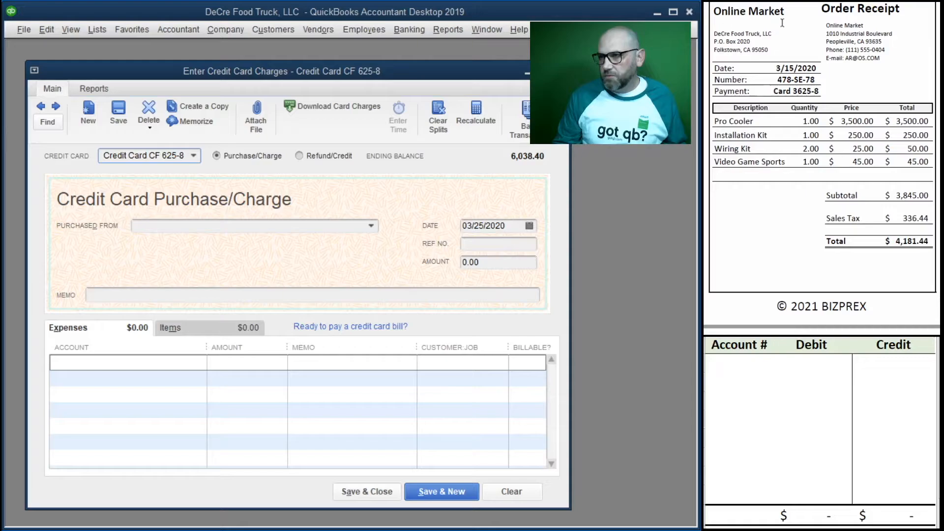
click(221, 225)
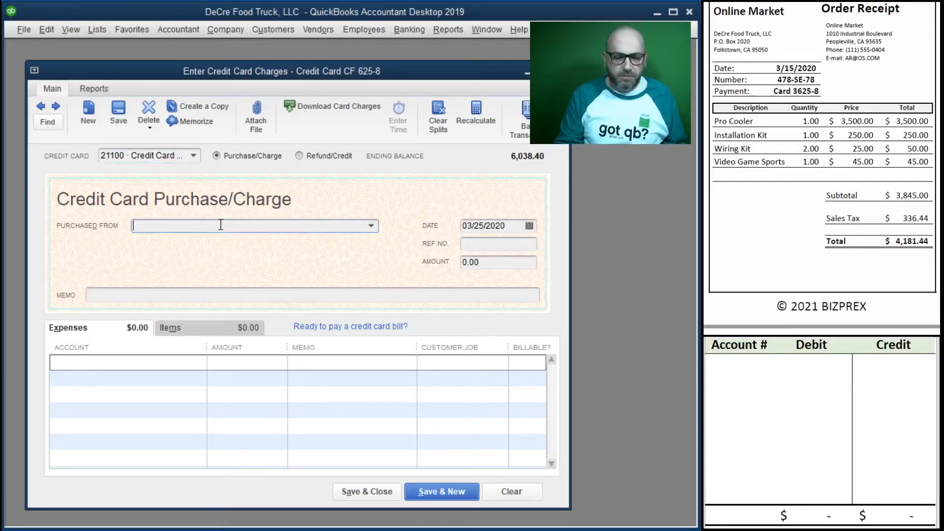
text(Online Market)
key(Tab)
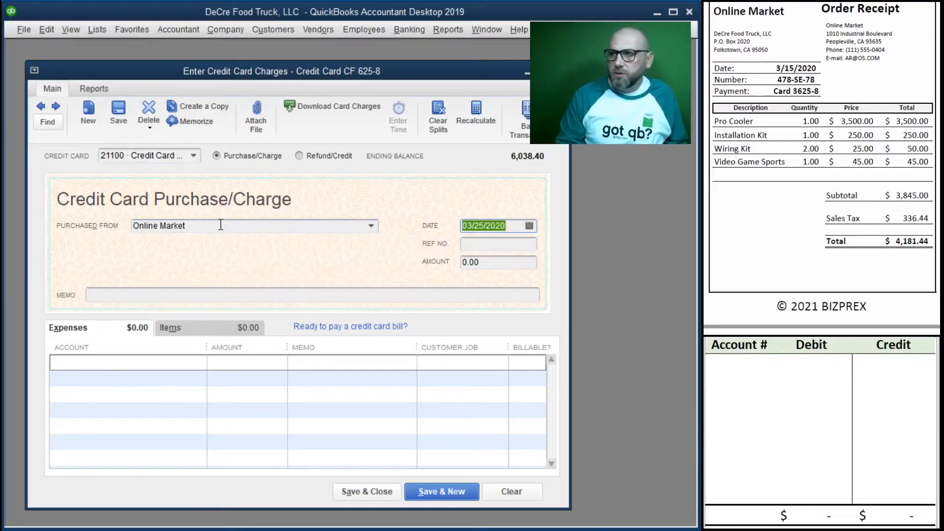
text(3/15/2020)
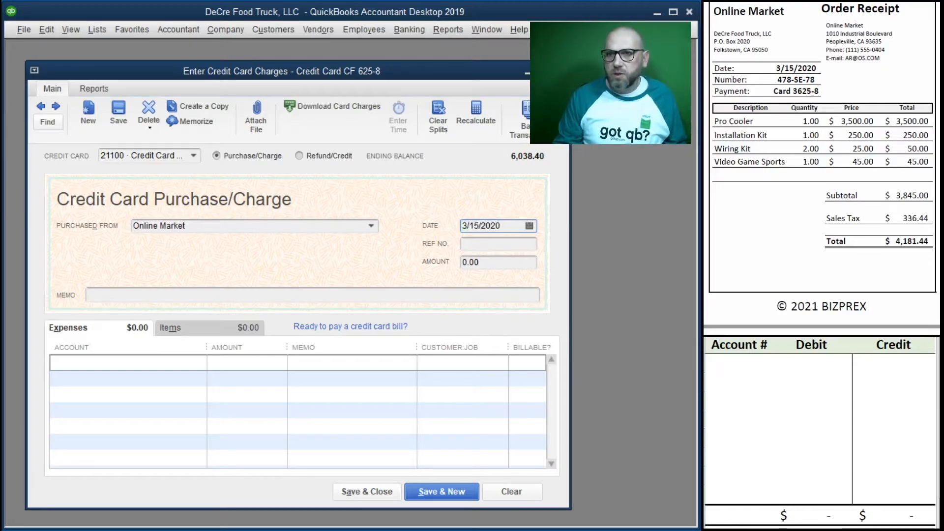
key(Tab)
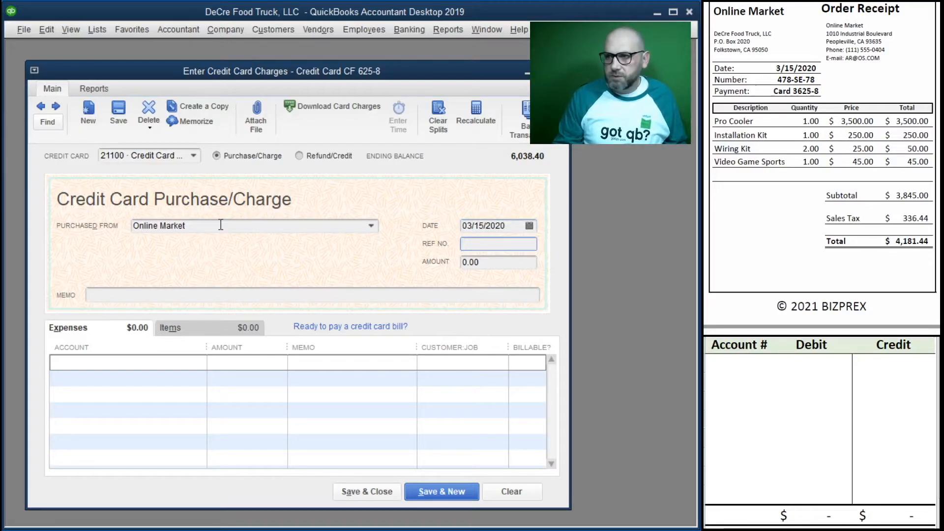
Step: Enter the receipt's number as the charge's reference number and set the amount to 4,181.44
text(478-)
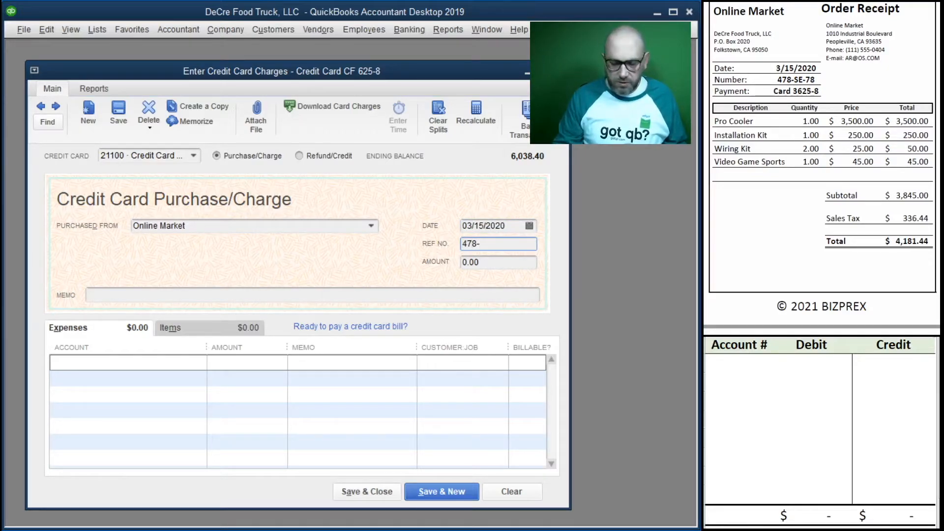
text(SE-78)
key(Tab)
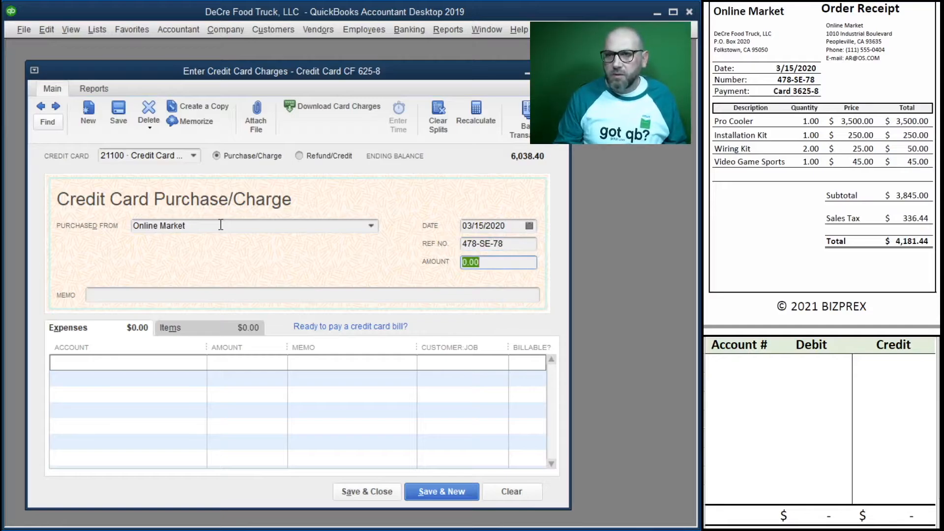
text(4,181)
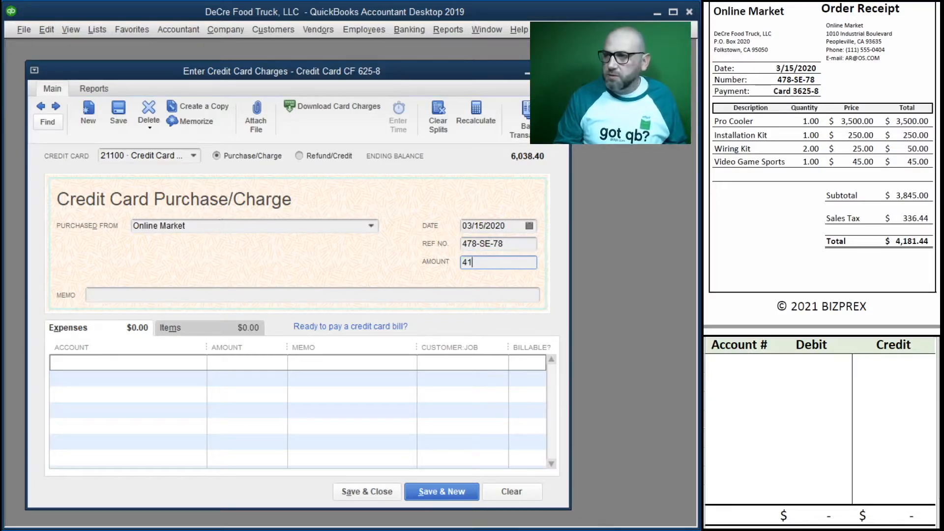
text(.)
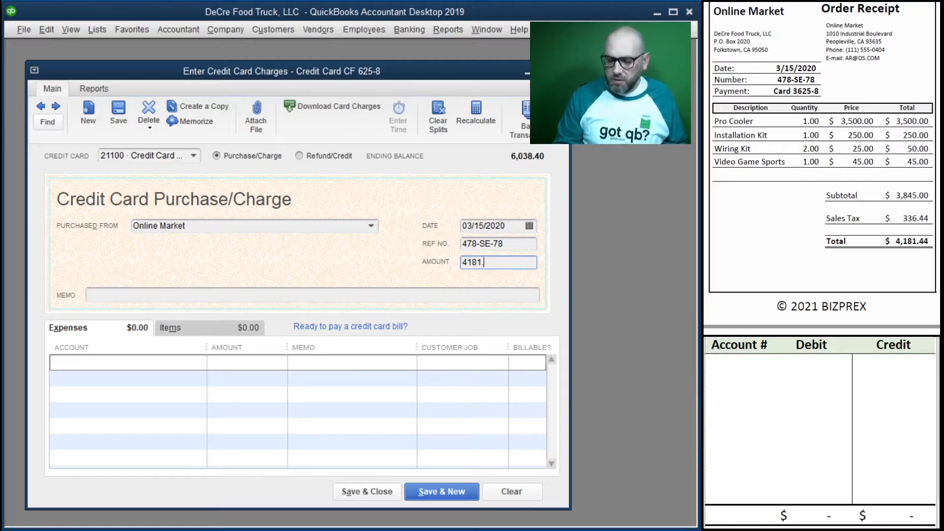
text(44)
key(Tab)
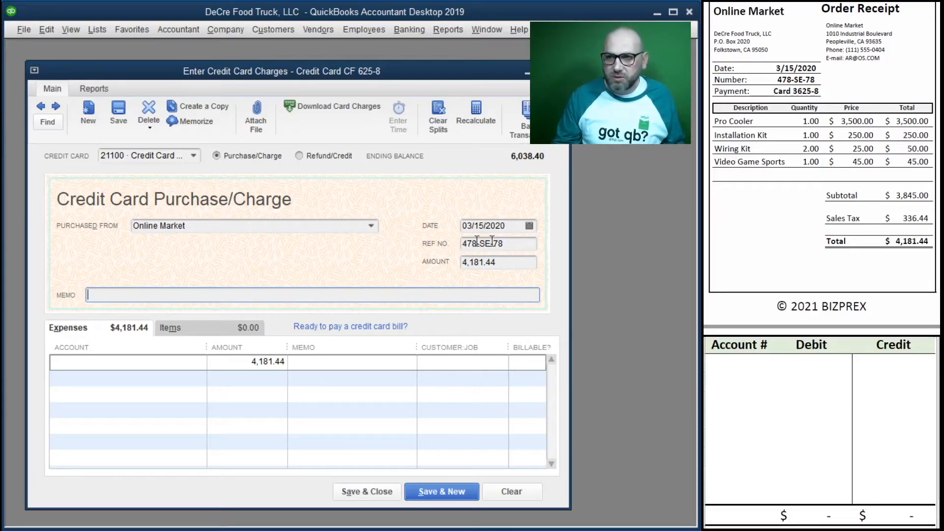
Step: Copy the charge's reference number into its main memo
click(527, 243)
key(ctrl+c)
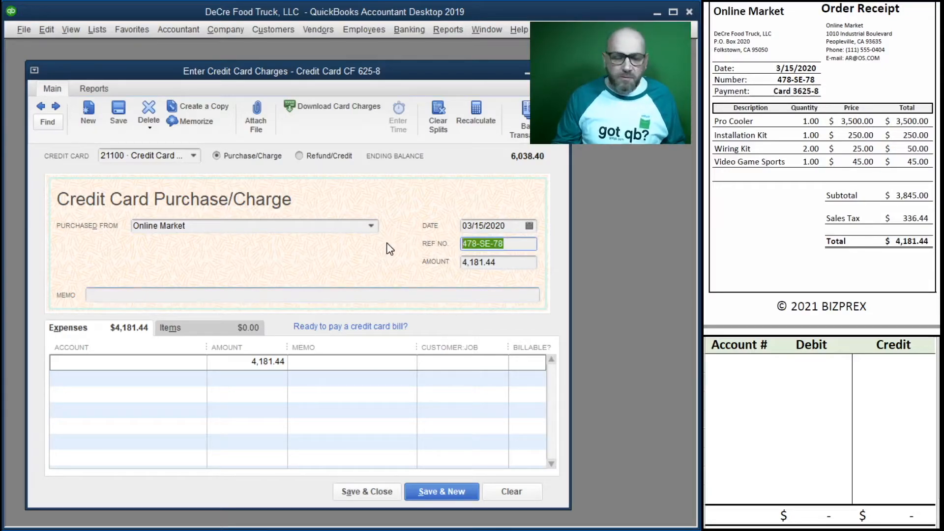
click(118, 294)
key(ctrl+v)
Step: Assign the first expense line to account 15000 Equipment
click(137, 361)
click(199, 362)
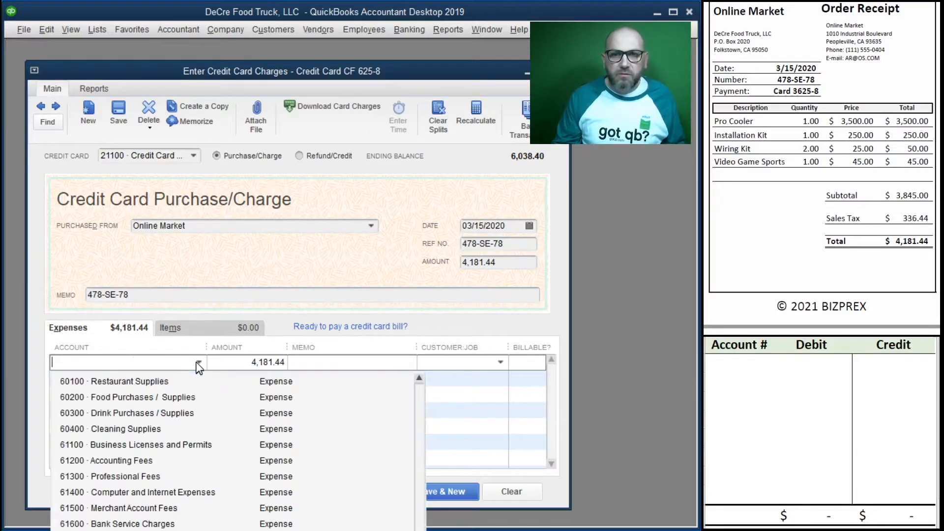
scroll(149, 401, up, 5)
click(155, 444)
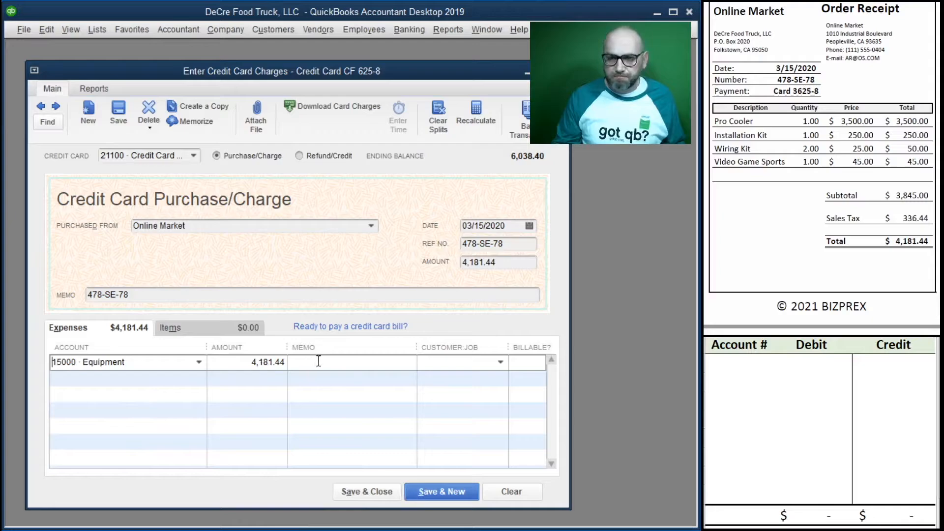
Step: Set the Equipment line's amount to 4,132.50 by adding 3,500, 250, 50 and 332.50 in the amount calculator
drag(233, 362, 352, 364)
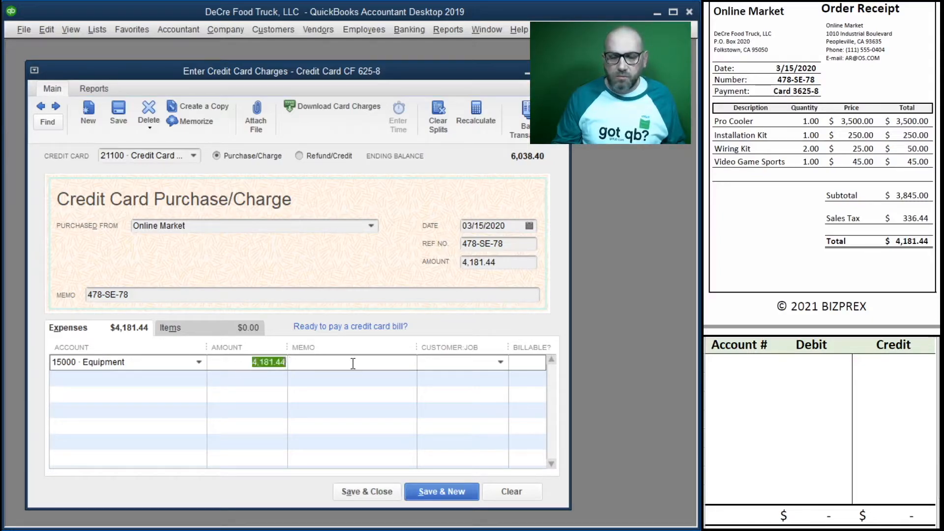
key(BackSpace)
key(equal)
key(BackSpace)
key(BackSpace)
key(BackSpace)
key(BackSpace)
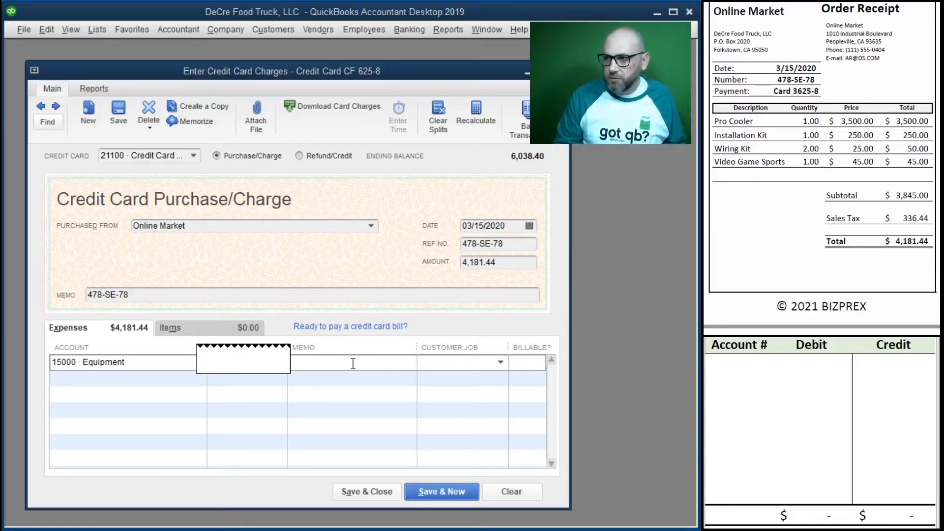
text(3,500)
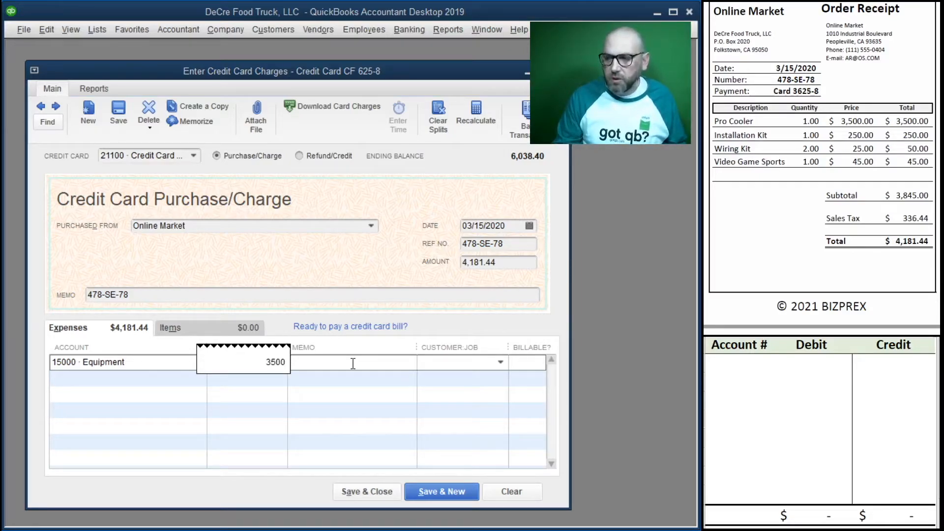
key(plus)
text(250)
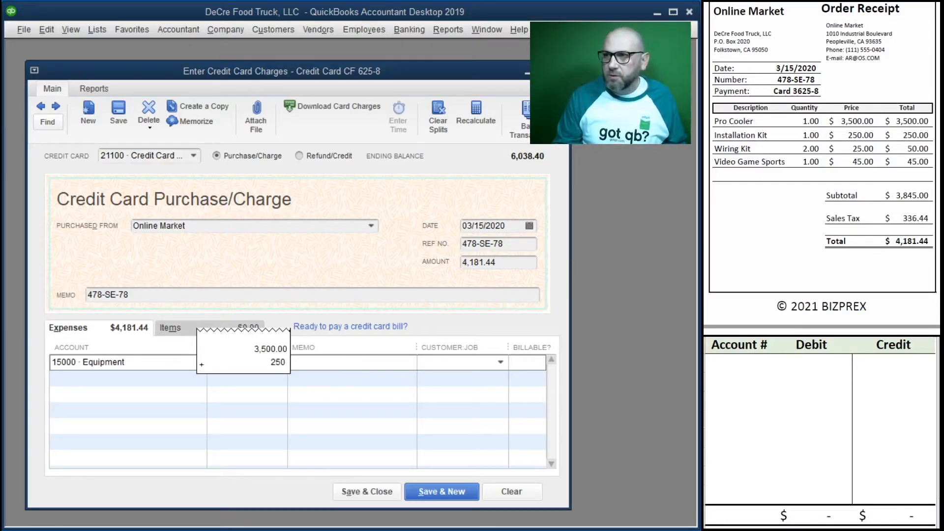
key(plus)
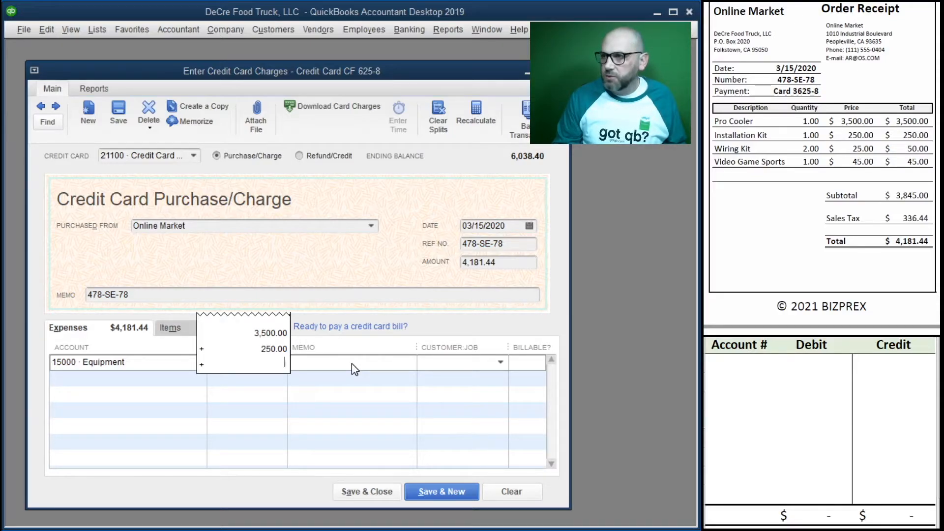
text(50)
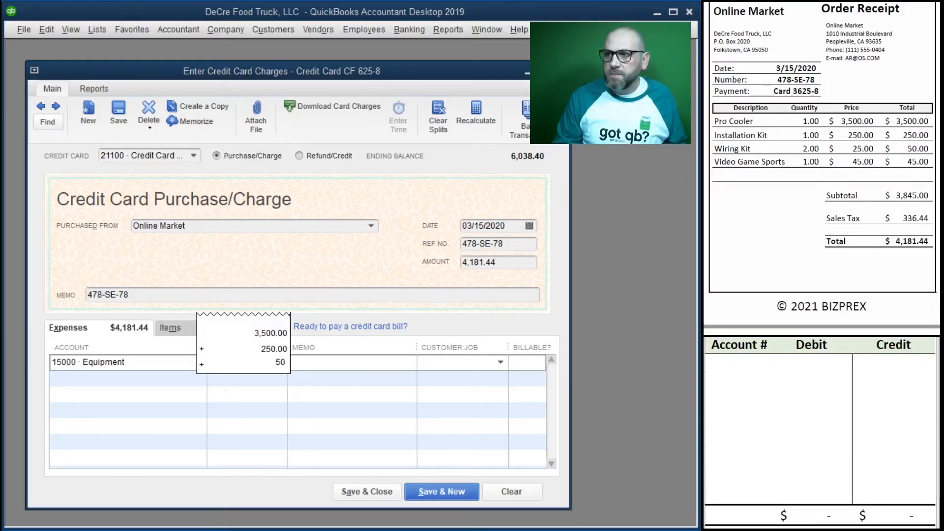
text(+)
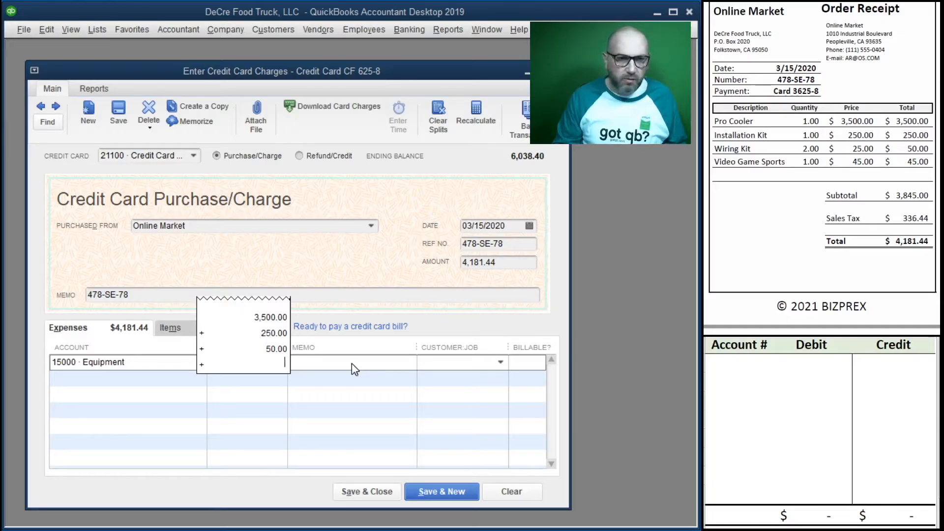
text(3)
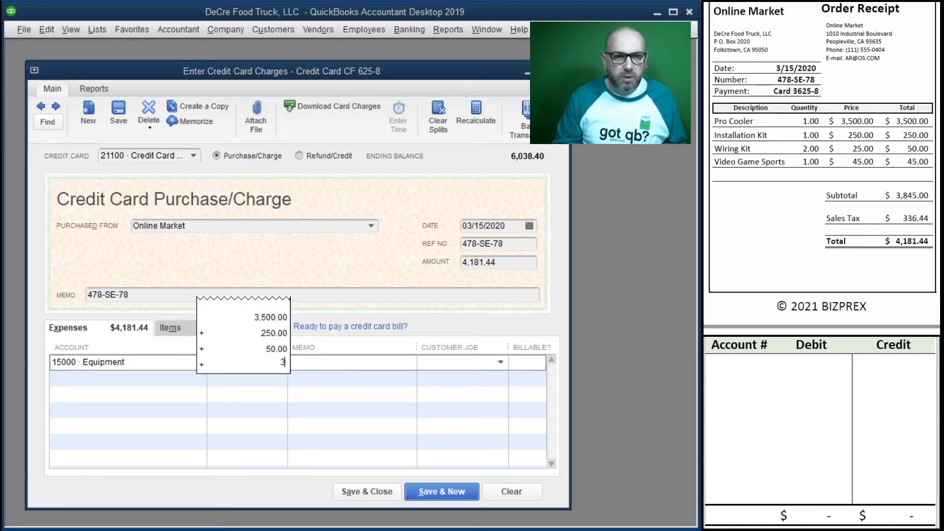
text(32.5)
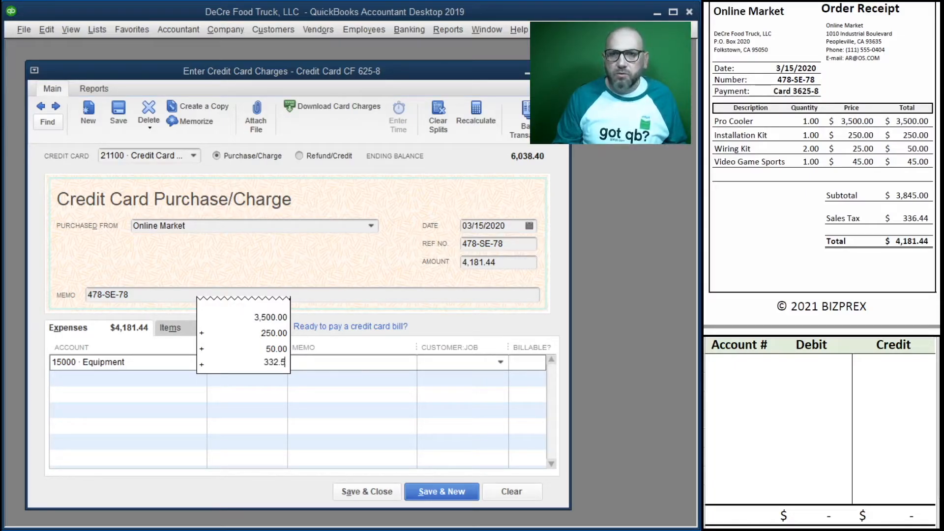
key(Return)
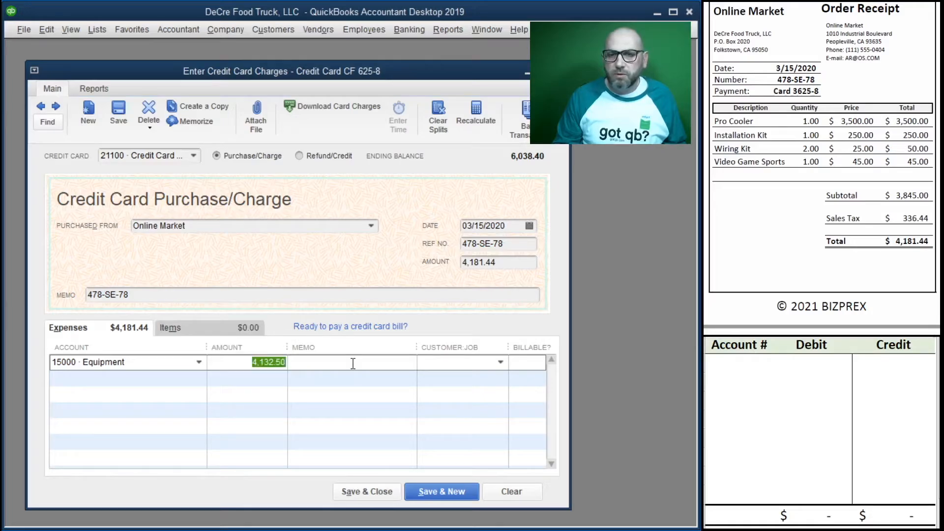
Step: Enter "Pro Cooler" as the Equipment line's memo and continue to the second expense line
click(353, 363)
text(Pro Cooler)
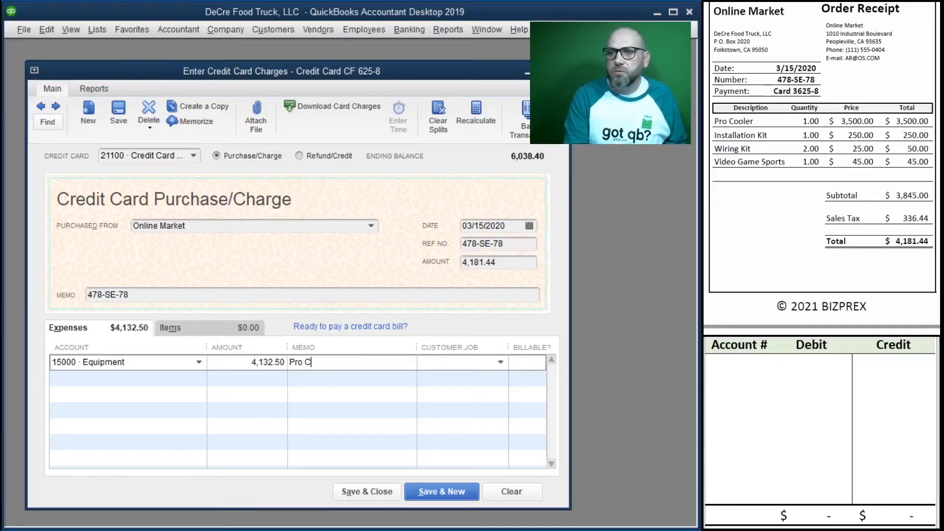
key(Tab)
key(Tab)
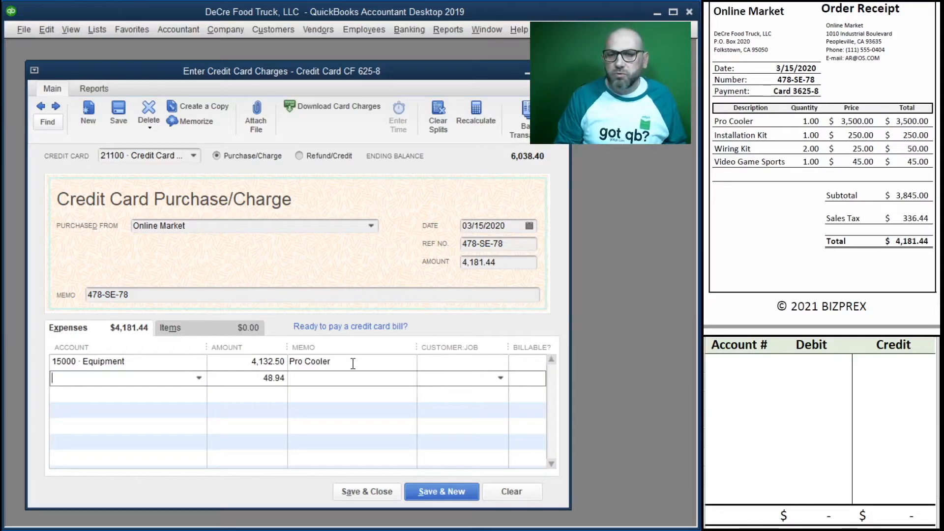
Step: Assign the second expense line to account 30700 Members Draw with the memo "Personal Expense"
text(dra)
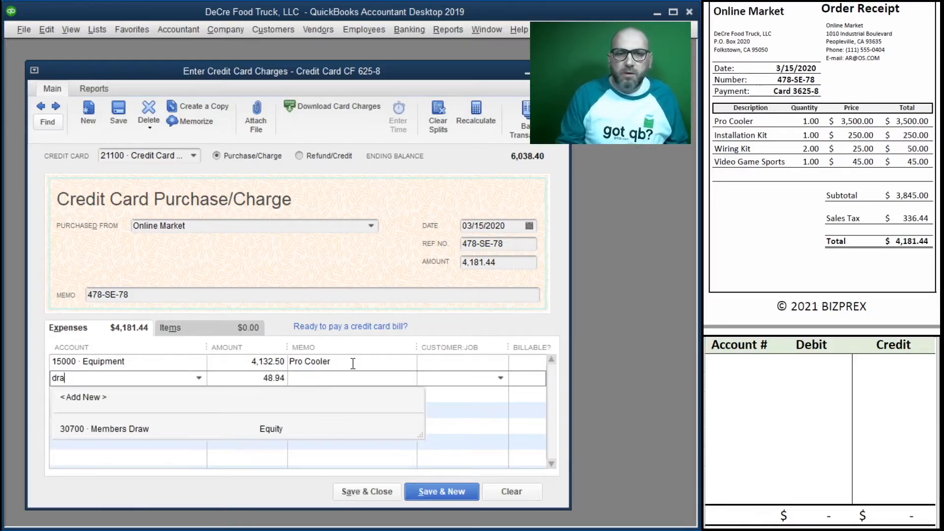
click(128, 430)
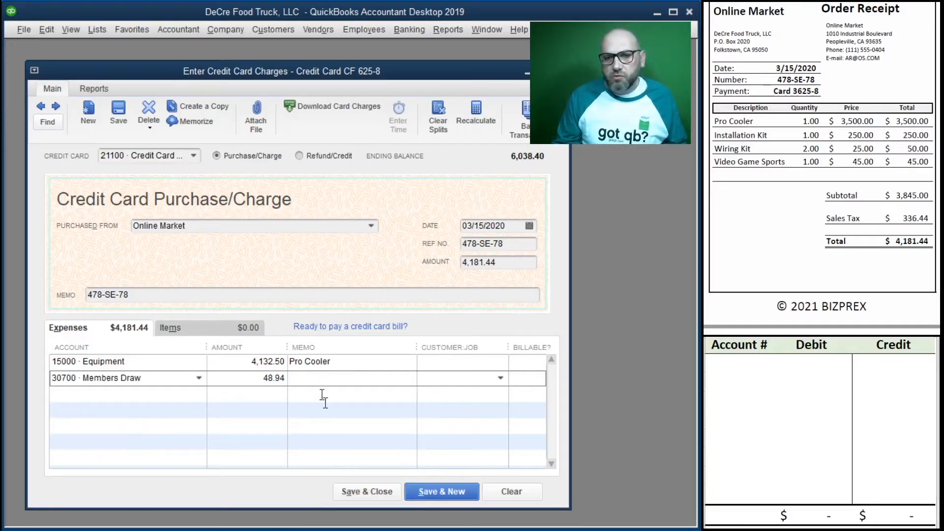
click(310, 374)
text(Personal Expense)
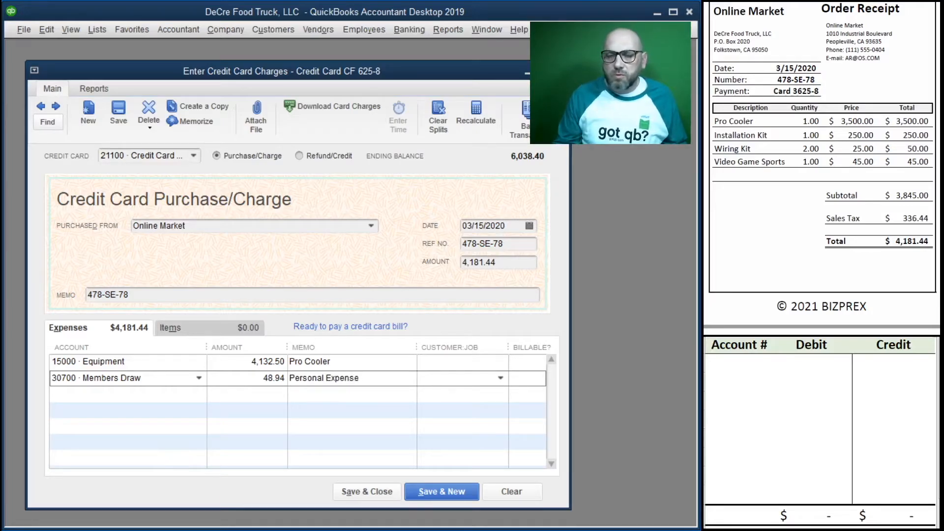
click(325, 389)
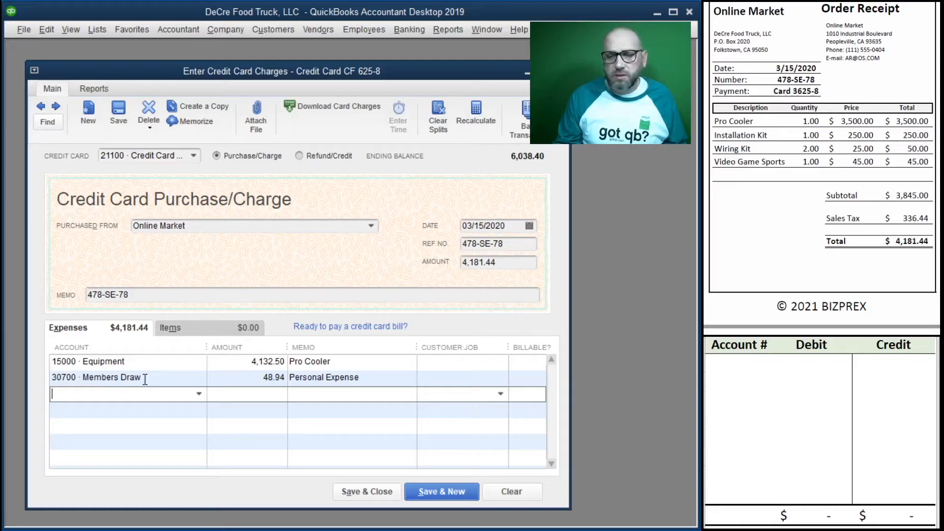
Step: Record a credit of 4,181.44 to account 21100 in the debit/credit worksheet
click(734, 365)
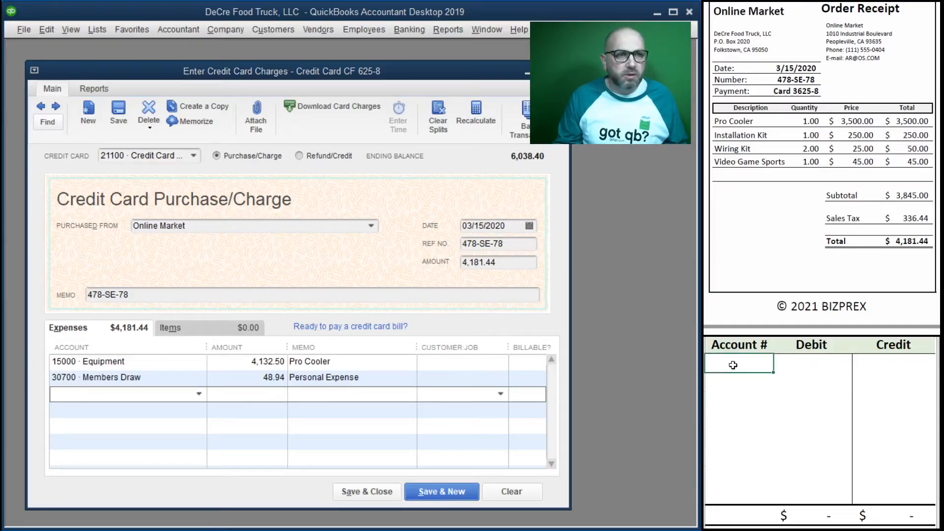
text(21100)
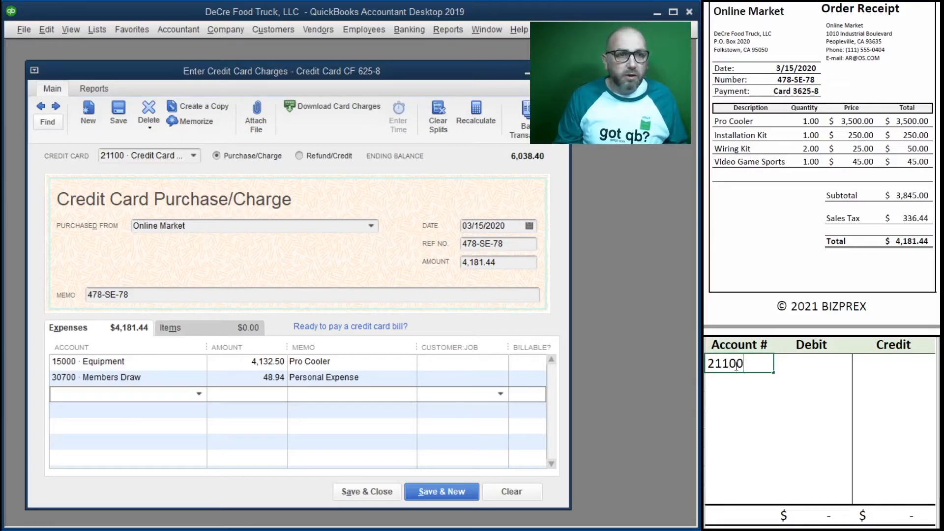
key(Tab)
key(Tab)
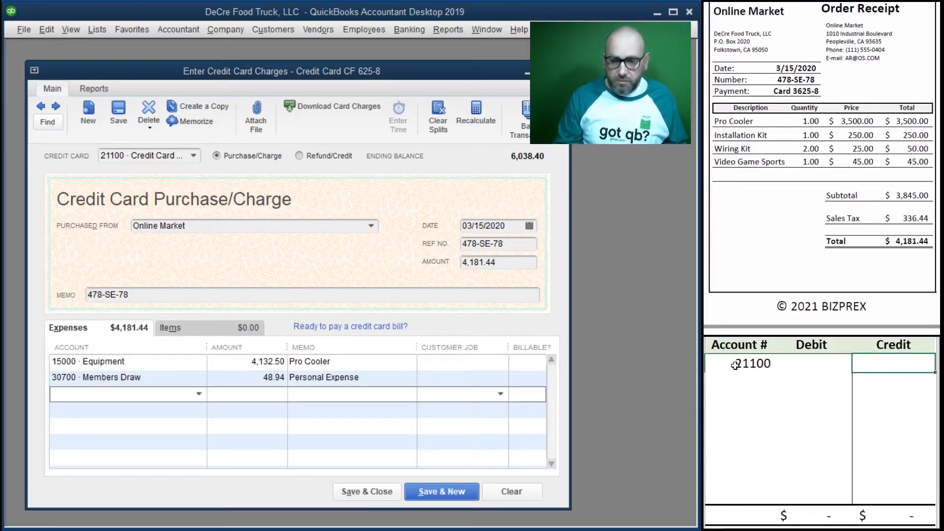
text(4,181.44)
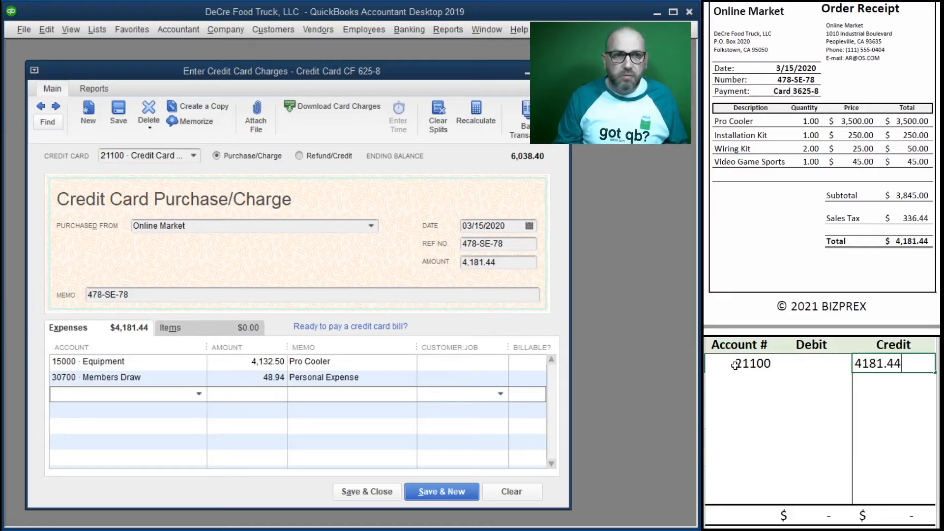
key(ctrl+Return)
key(Return)
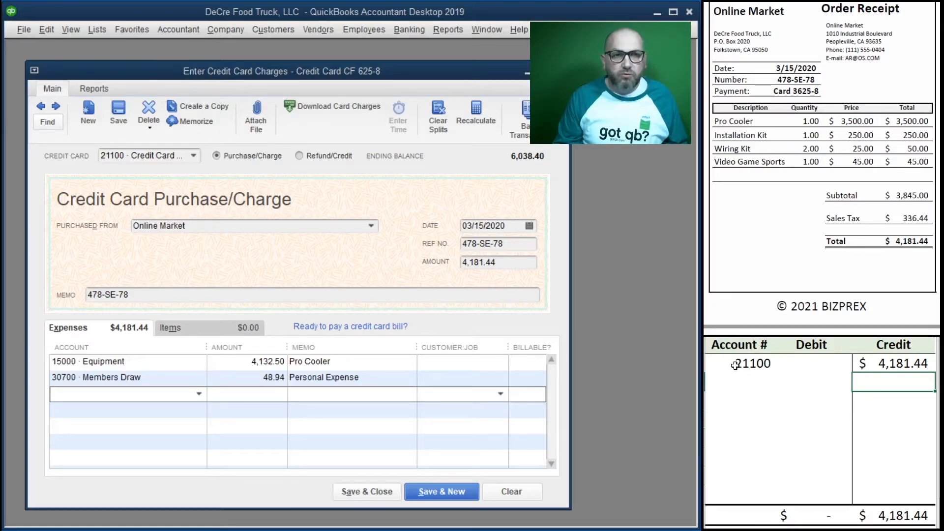
Step: Record a debit of 4,132.50 to account 15000 in the debit/credit worksheet
click(760, 378)
text(150)
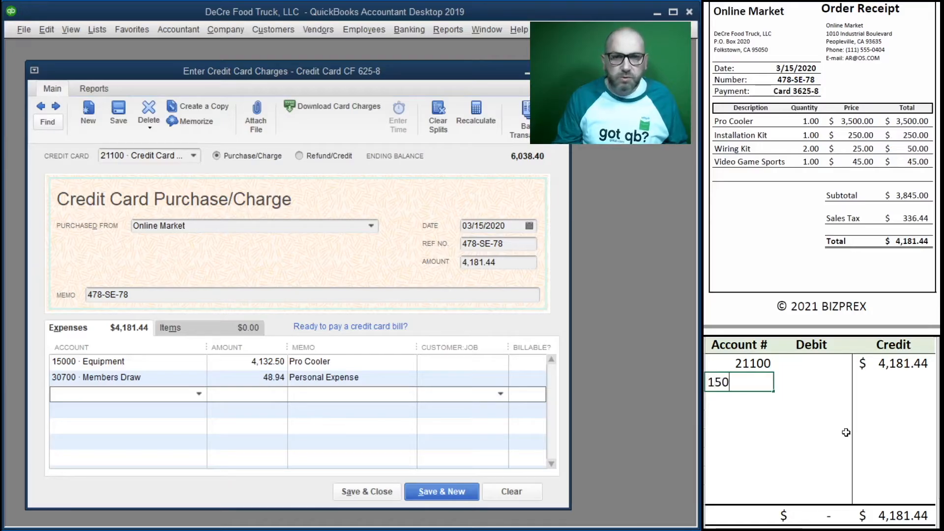
text(00)
key(Tab)
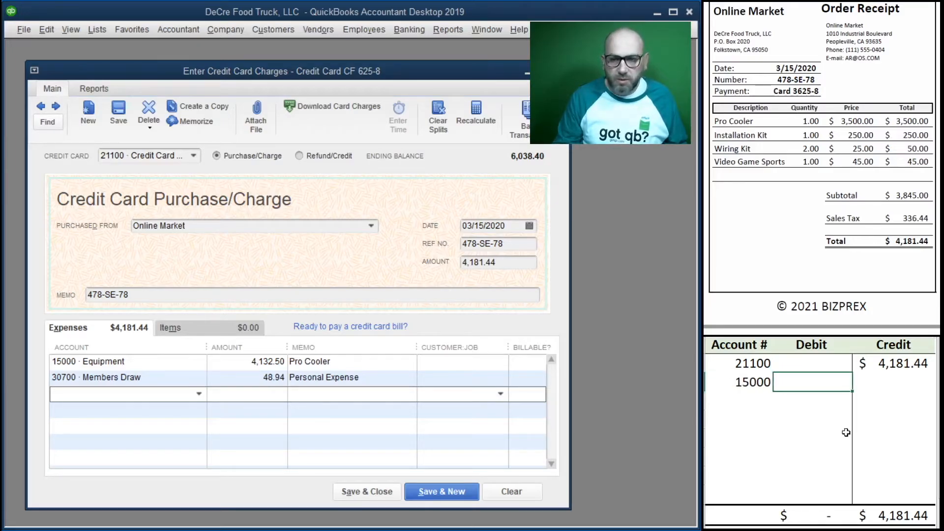
text(4132.50)
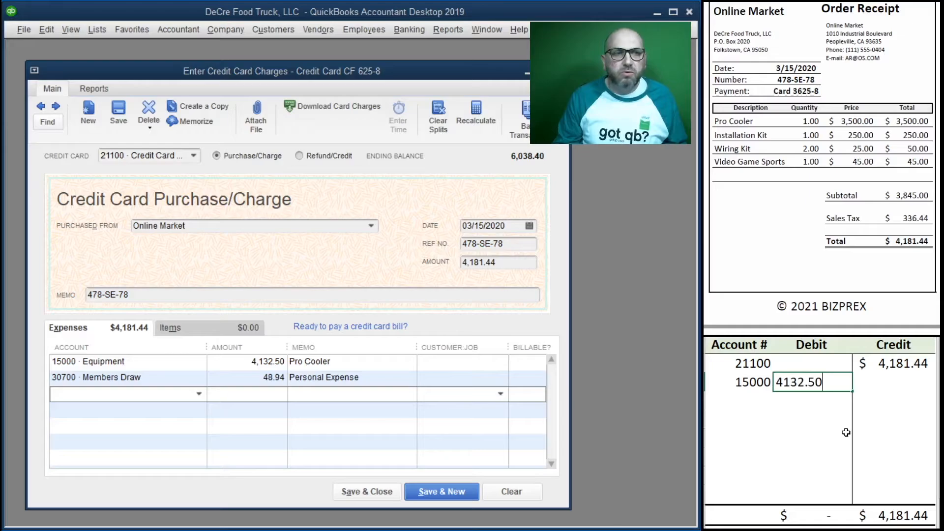
key(Return)
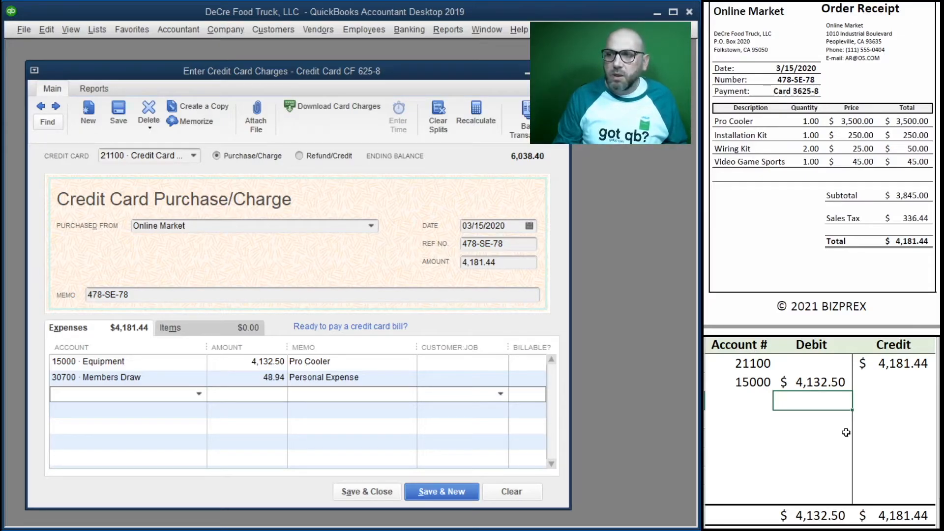
Step: Record a debit of 48.94 to account 30700 in the debit/credit worksheet
key(Left)
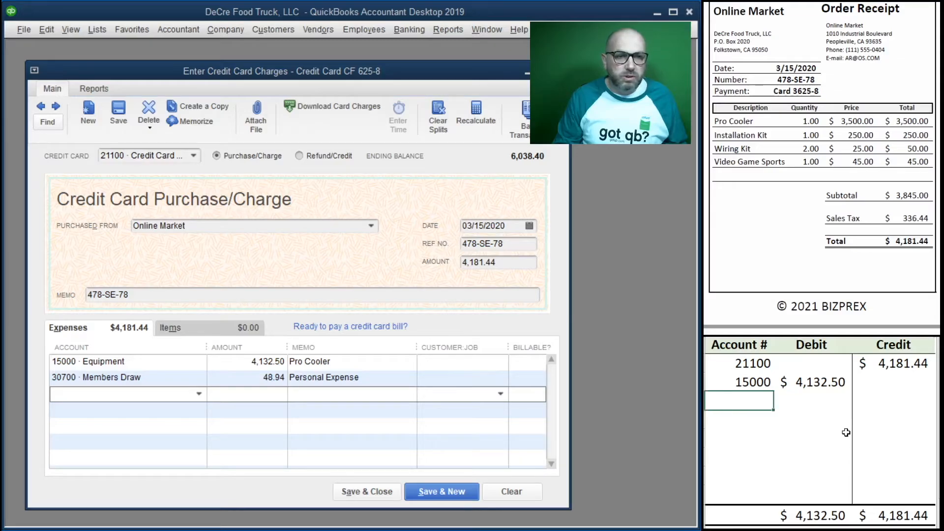
text(30700)
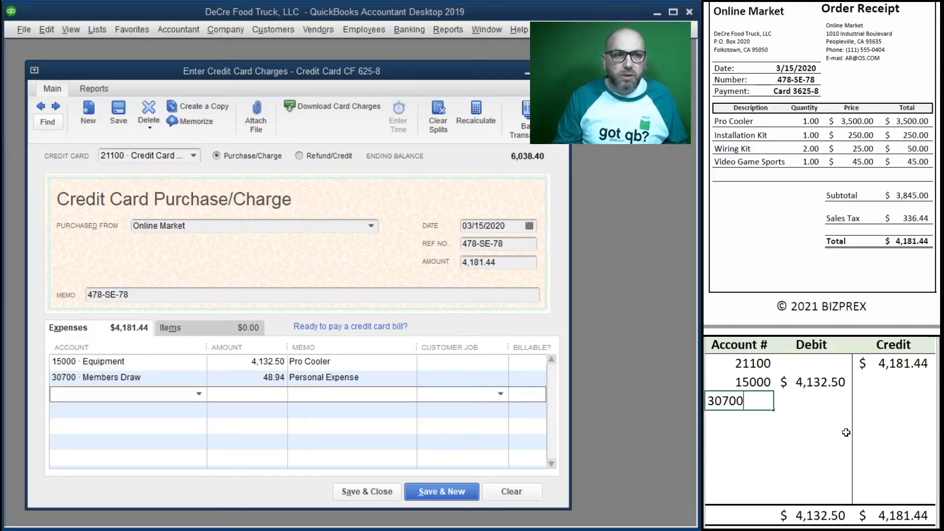
key(Tab)
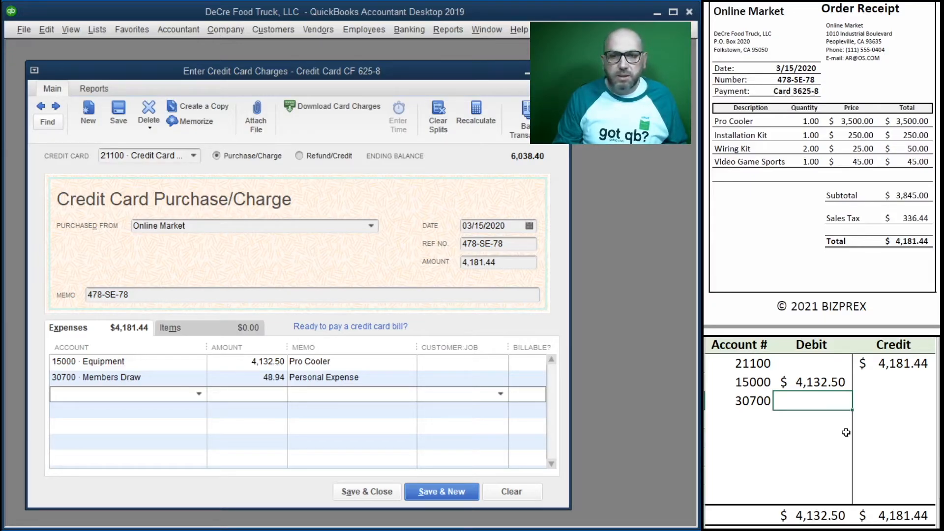
text(48.94)
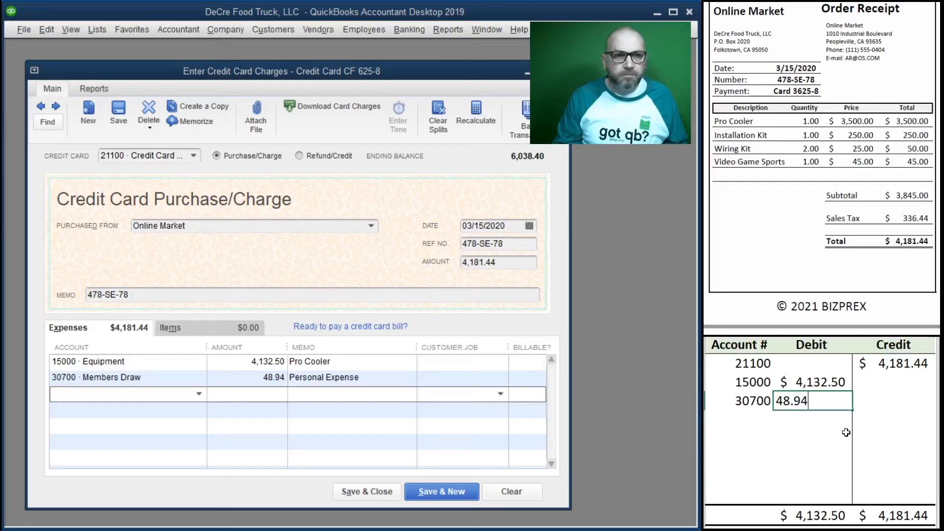
key(Return)
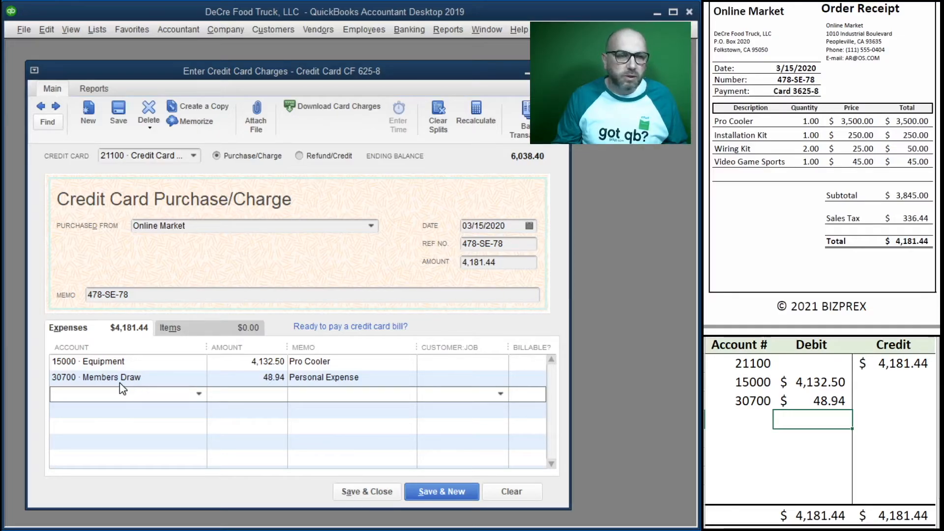
Step: Save the Online Market charge, start a new entry, and clear the debit/credit worksheet for the Online Market return receipt
click(444, 492)
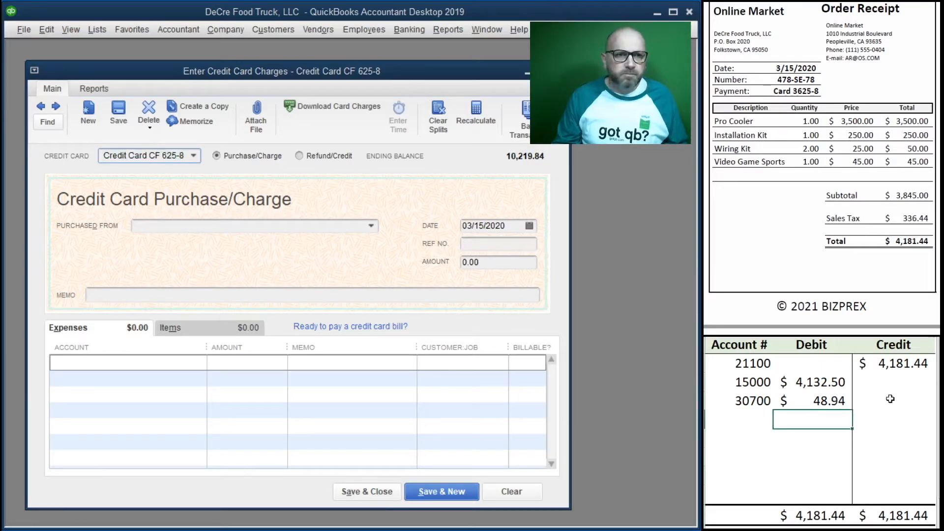
drag(891, 401, 721, 363)
key(Delete)
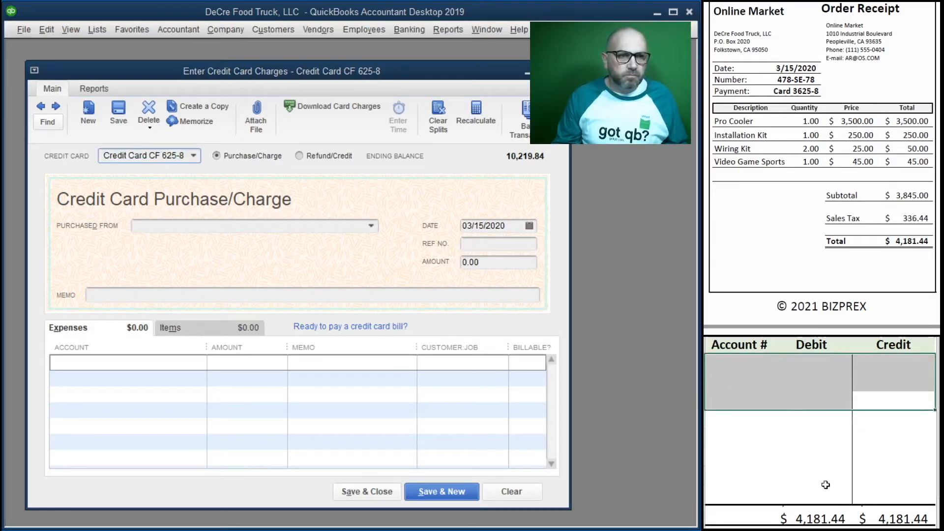
scroll(866, 207, down, 10)
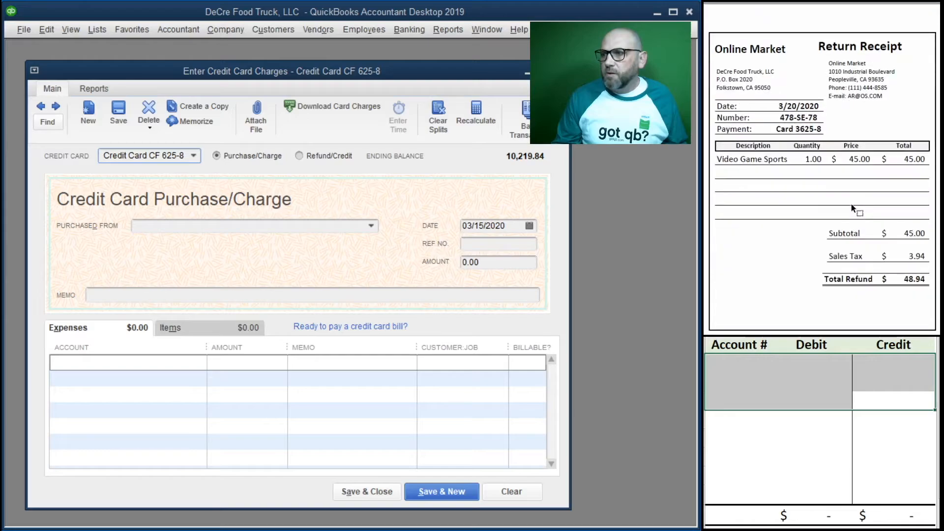
scroll(854, 208, down, 1)
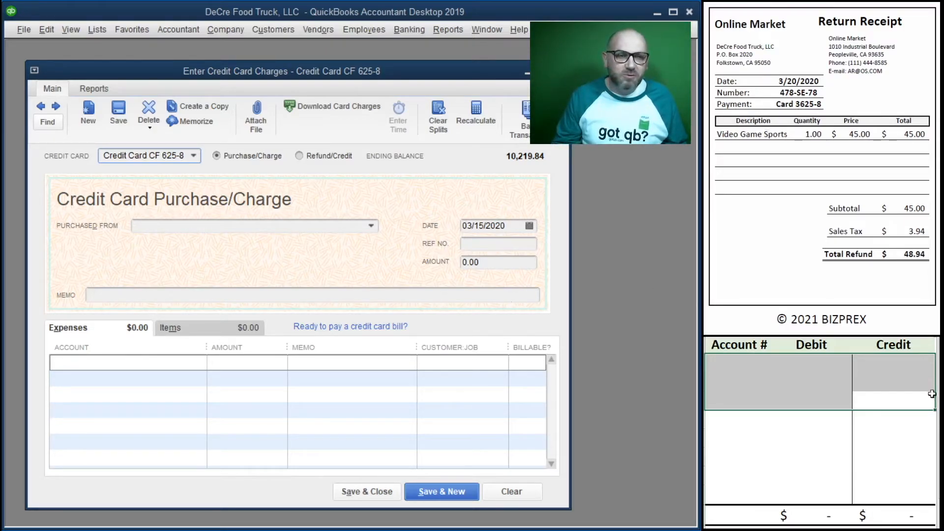
click(815, 368)
click(737, 362)
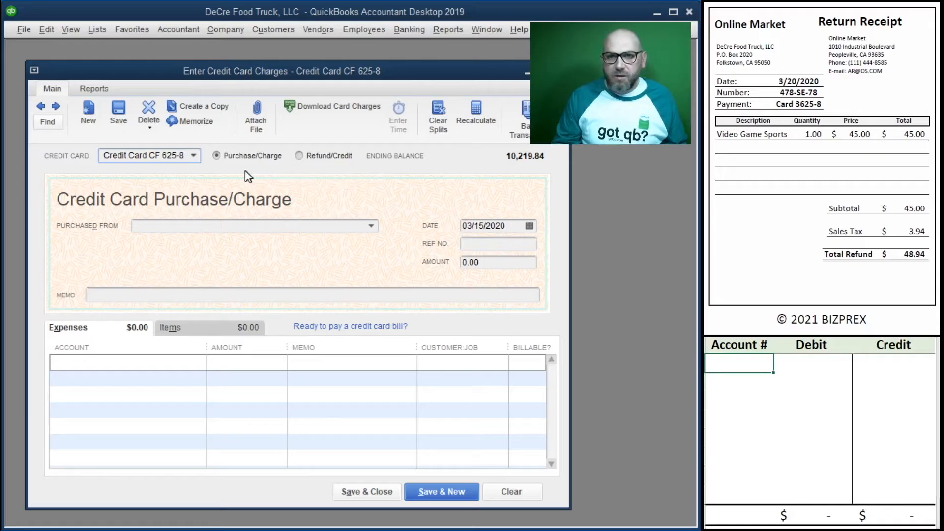
Step: Make the new entry a Refund/Credit from Online Market dated 03/20/2020
click(300, 156)
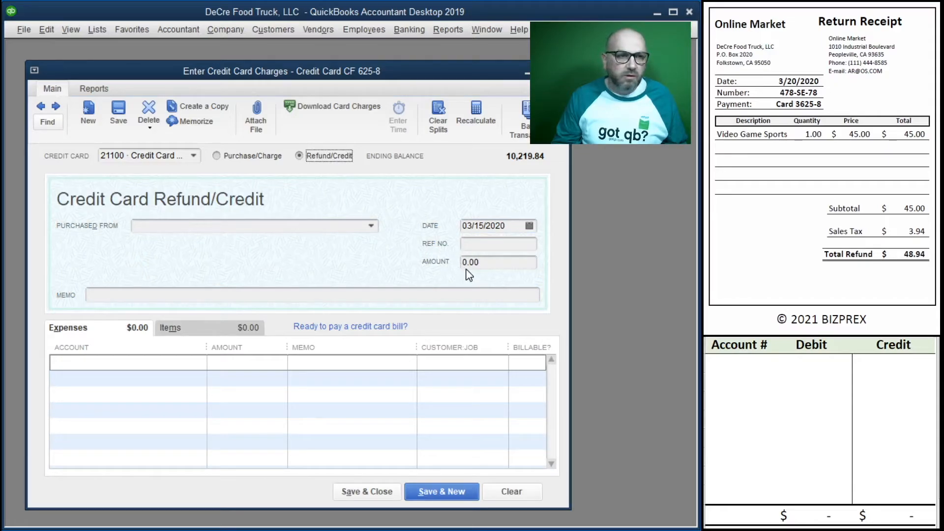
click(197, 226)
text(Online Market)
key(Tab)
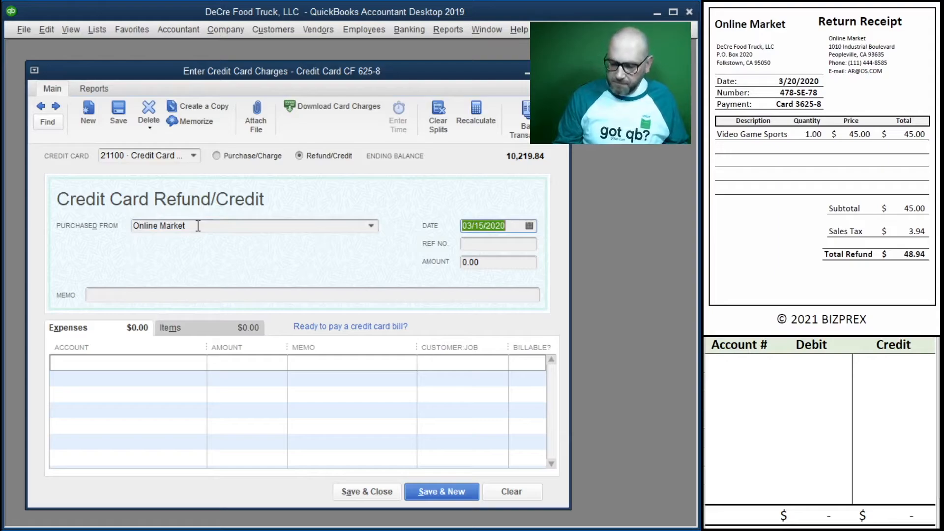
text(03/20/2020)
key(Tab)
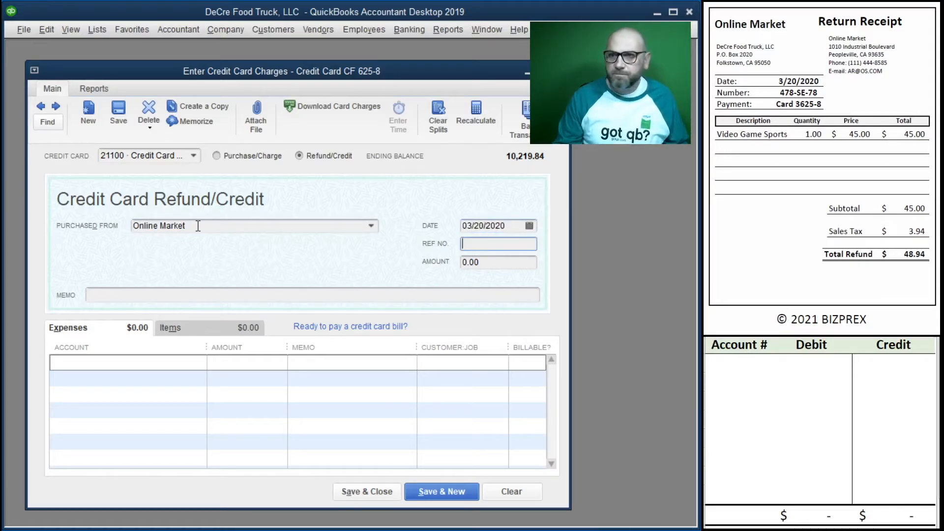
Step: Enter the return receipt's number as the reference number and copy it into the main memo and the first expense line's memo
text(478-)
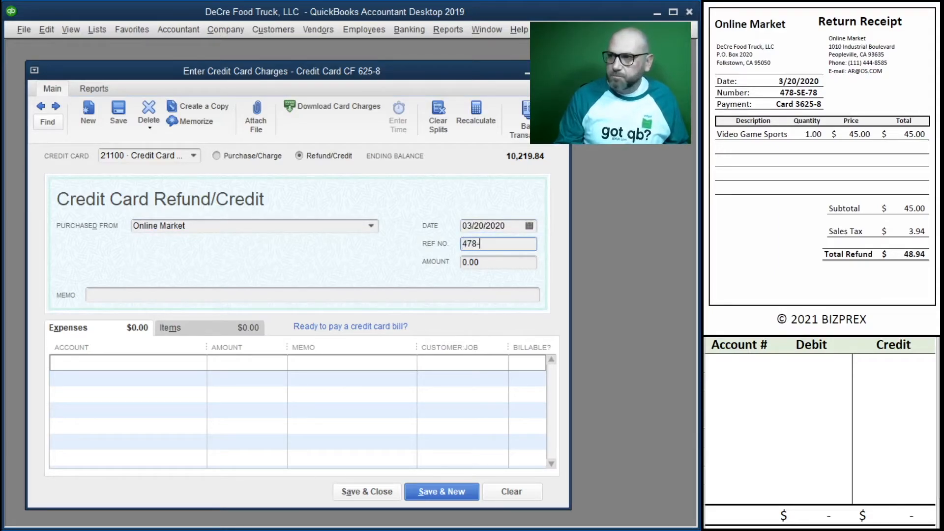
text(SE-78)
key(Tab)
key(Tab)
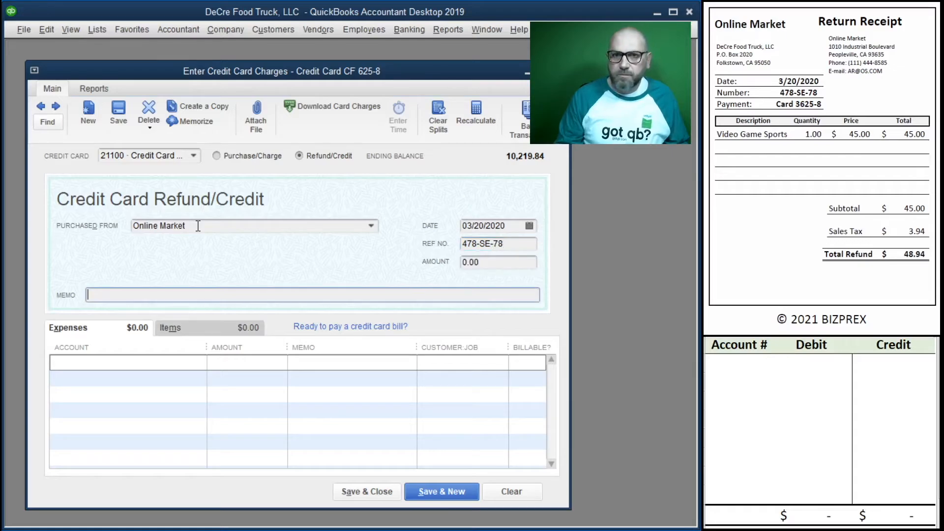
drag(520, 241, 450, 247)
key(ctrl+c)
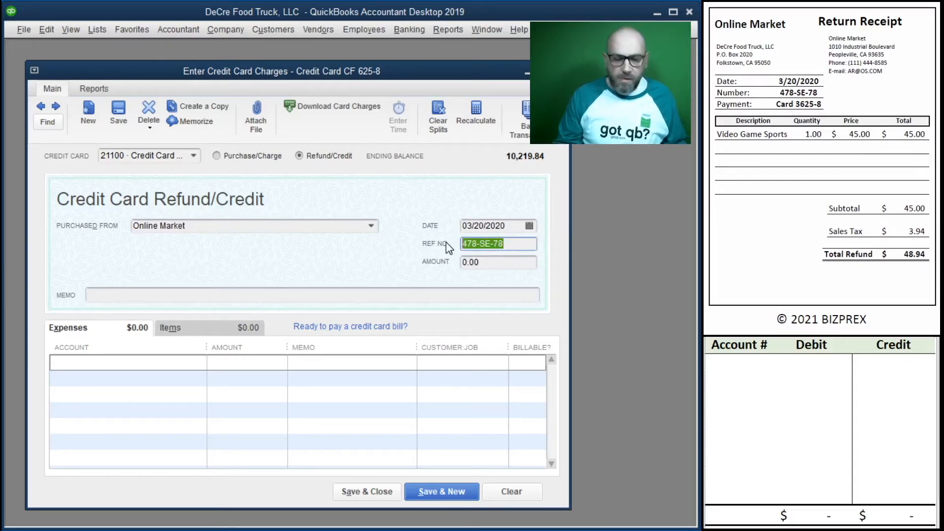
click(160, 295)
key(ctrl+v)
click(352, 362)
key(ctrl+v)
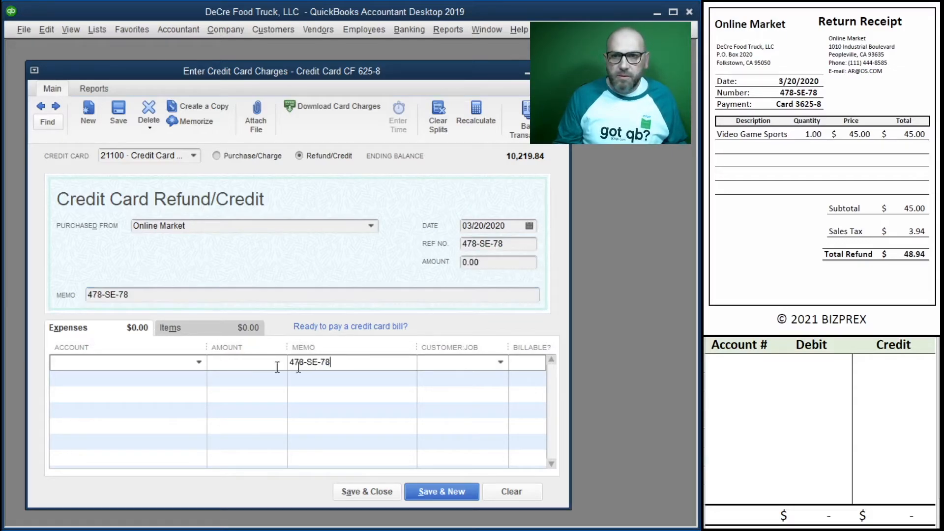
Step: Assign the refund's first expense line to account 30700 Members Draw with an amount of 48.94
click(188, 361)
text(dr)
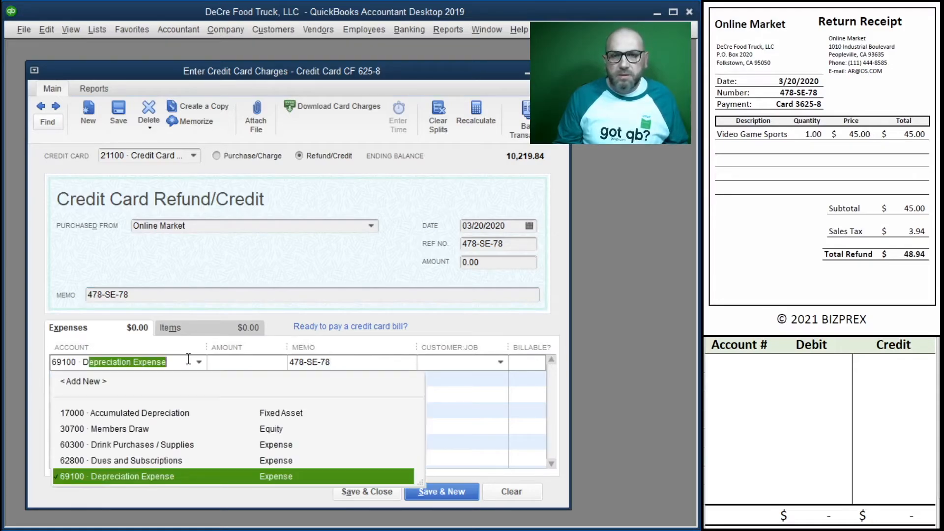
text(a)
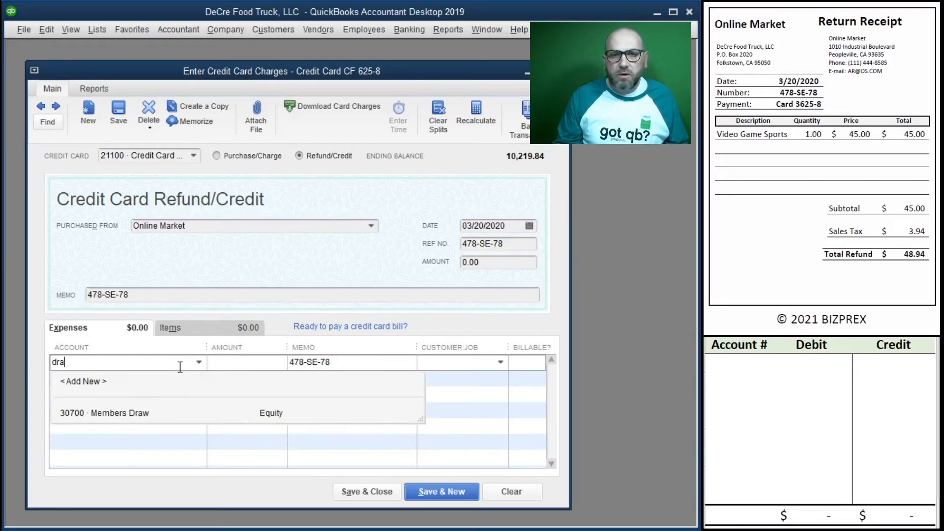
click(155, 412)
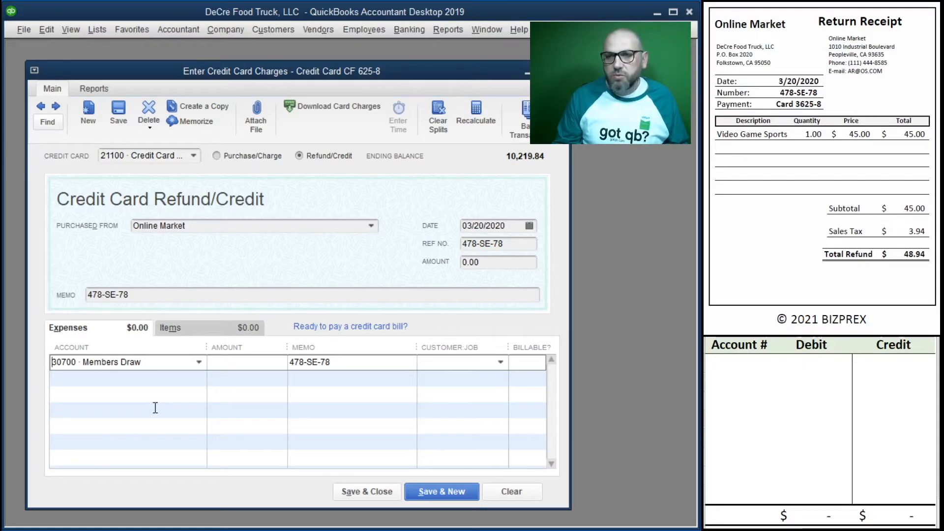
click(244, 363)
text(48)
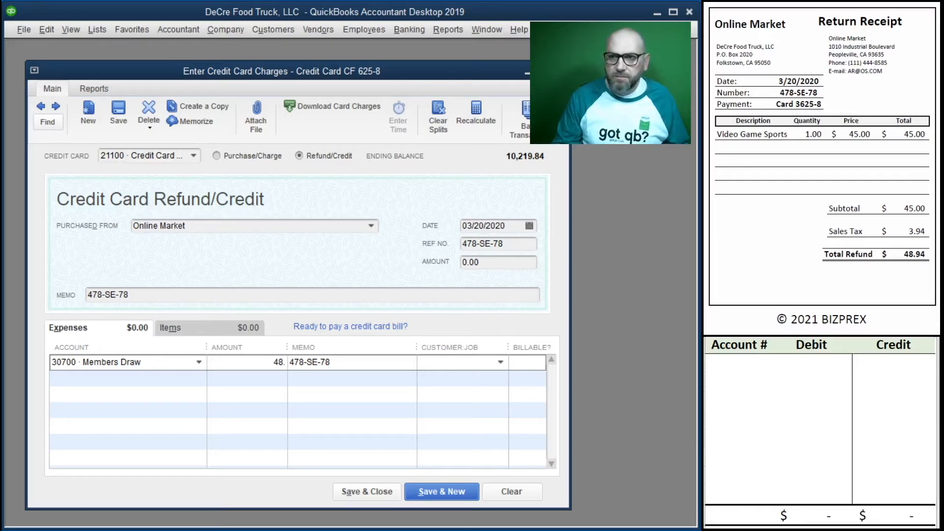
text(.94)
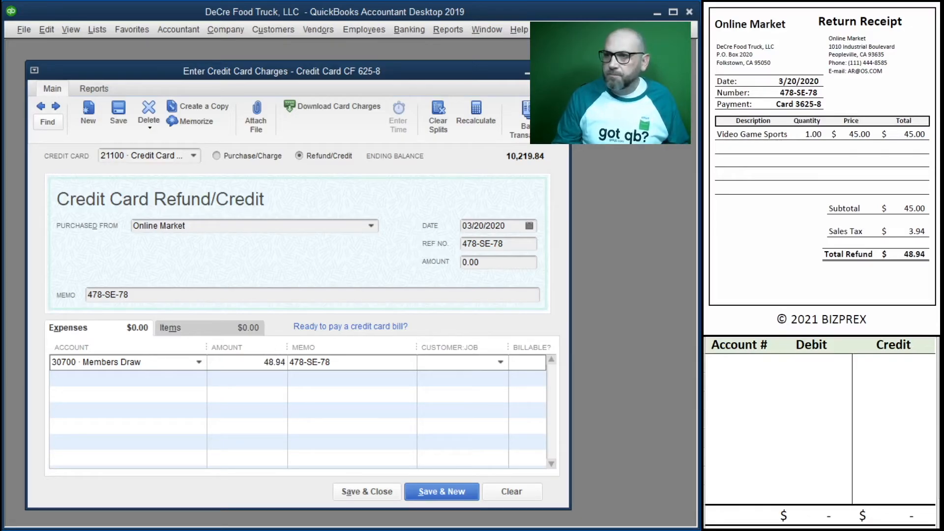
click(501, 263)
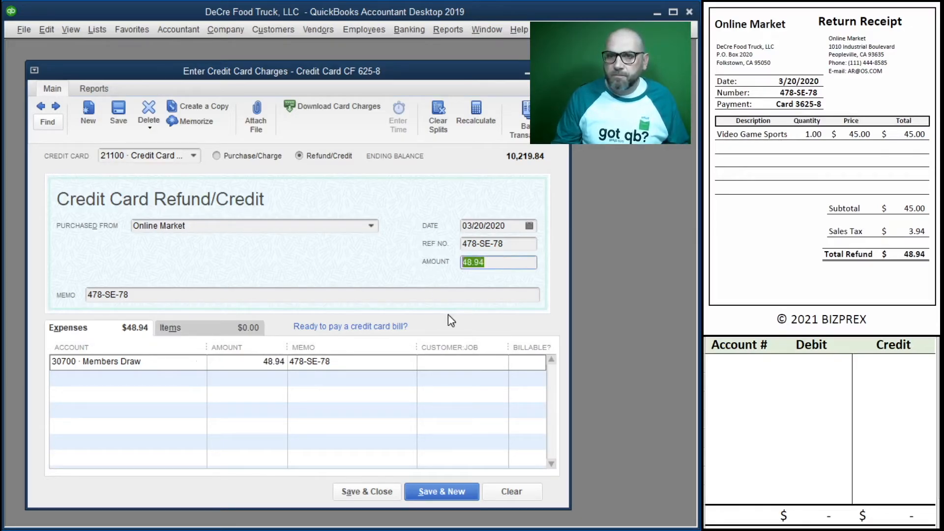
click(431, 384)
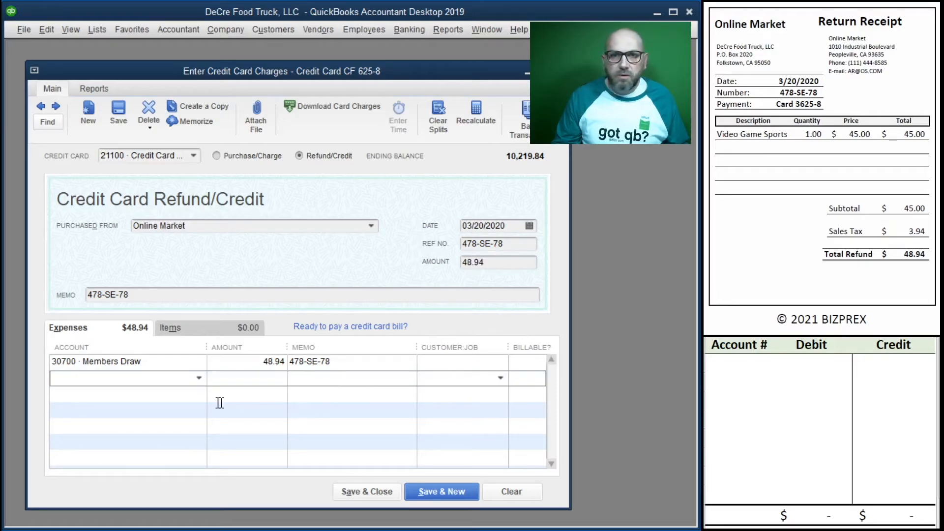
Step: Record a debit of 48.94 to account 21100 in the debit/credit worksheet
click(736, 365)
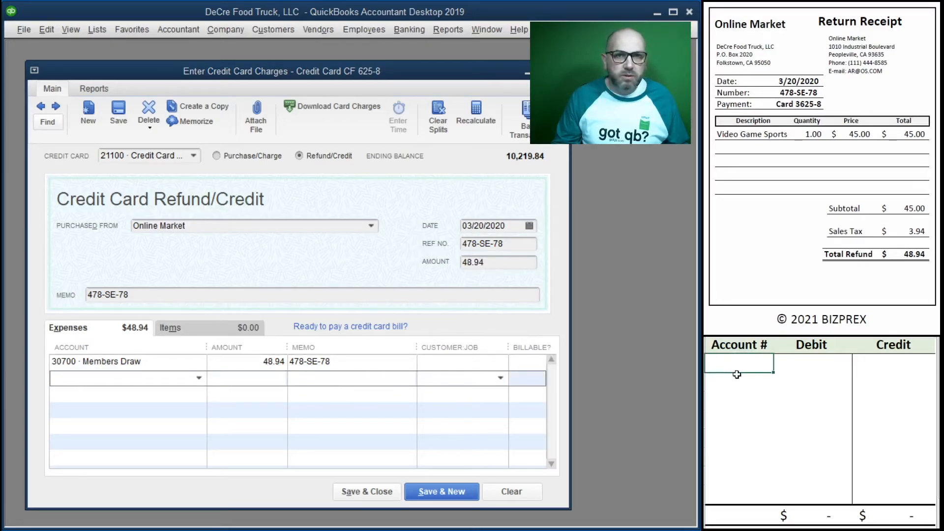
text(21100)
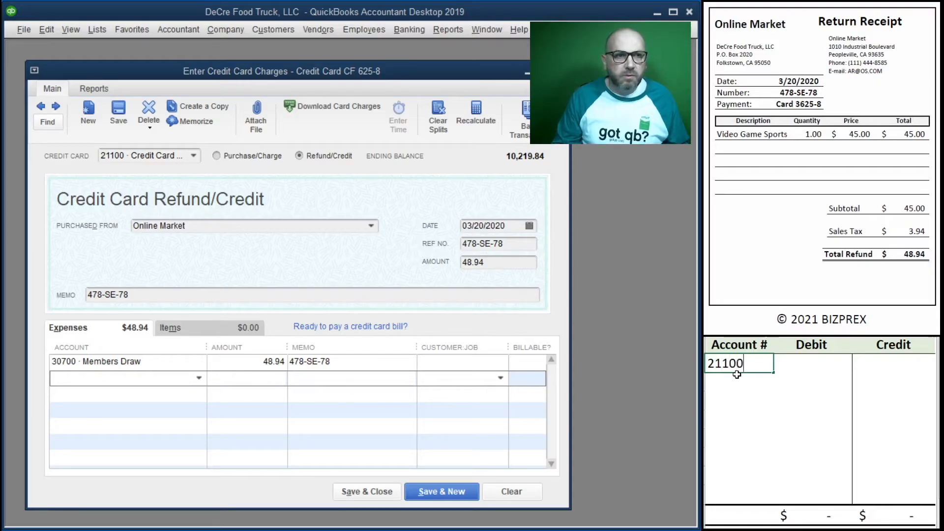
key(Tab)
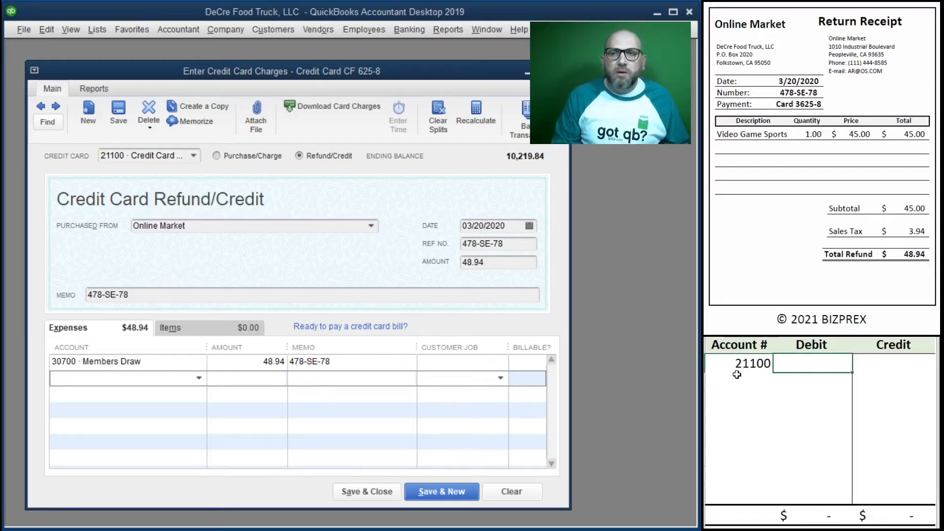
text(48.)
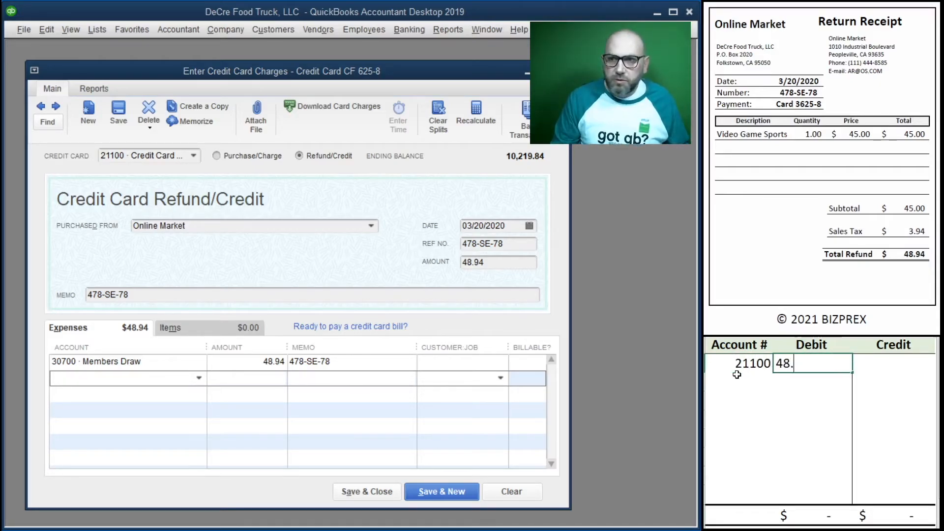
text(94)
key(Return)
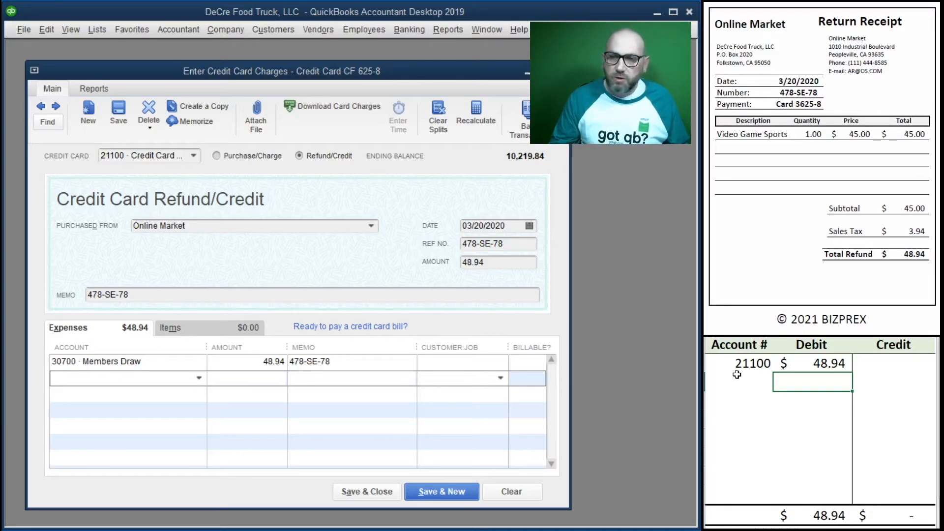
Step: Record a credit of 48.94 to account 30700 in the debit/credit worksheet
click(737, 375)
text(30700)
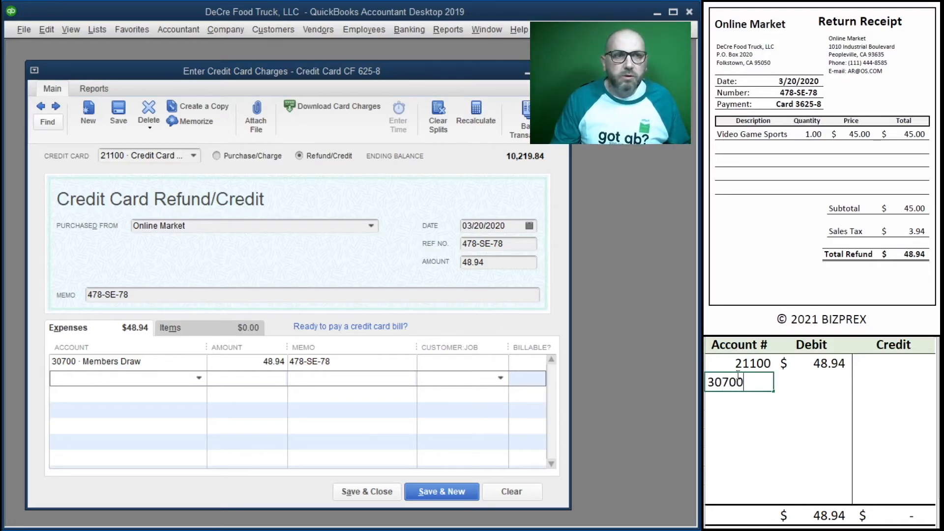
key(Tab)
key(Tab)
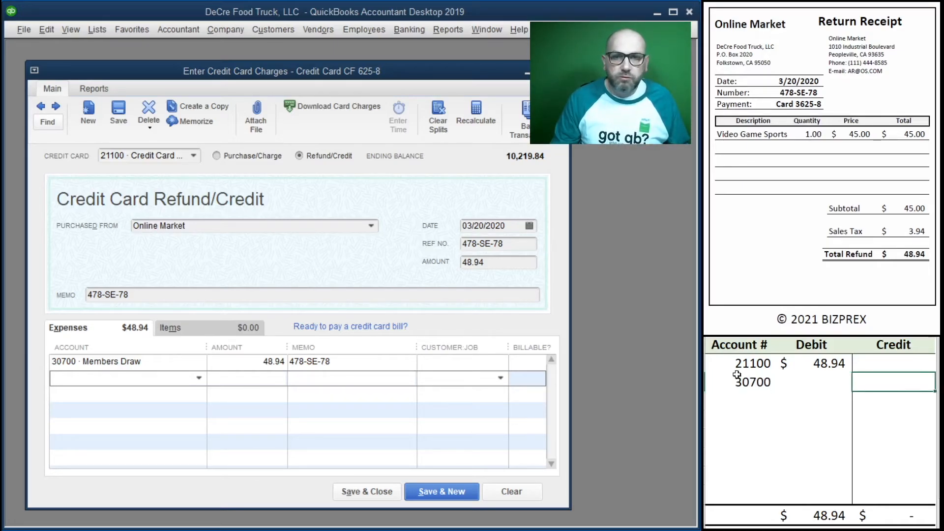
text(48.94)
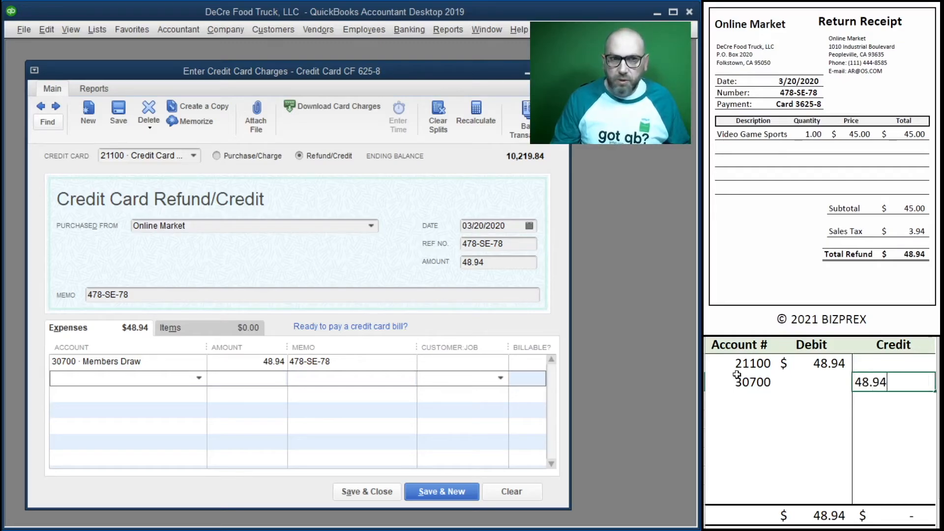
key(Return)
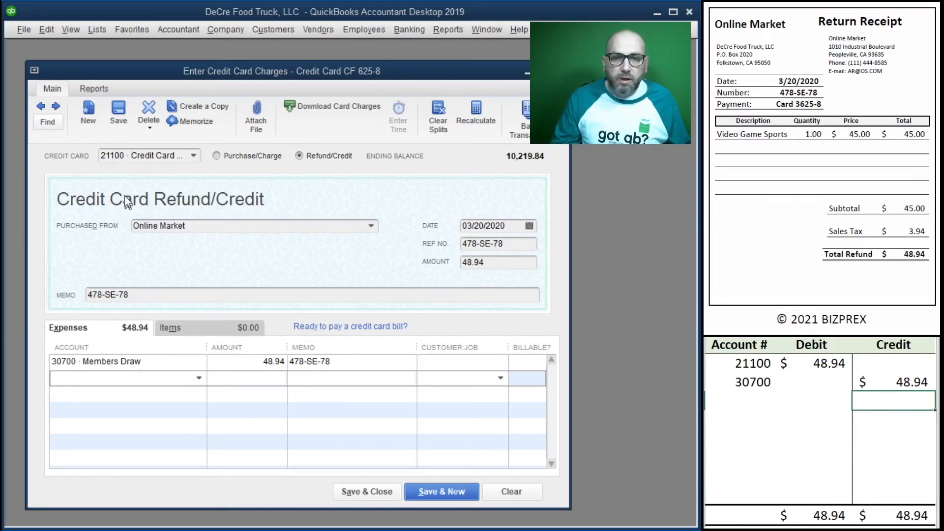
Step: Save the Online Market refund, start a new credit card entry, and clear the worksheet's debit and credit rows for the CreditFirst receipt
scroll(734, 259, down, 3)
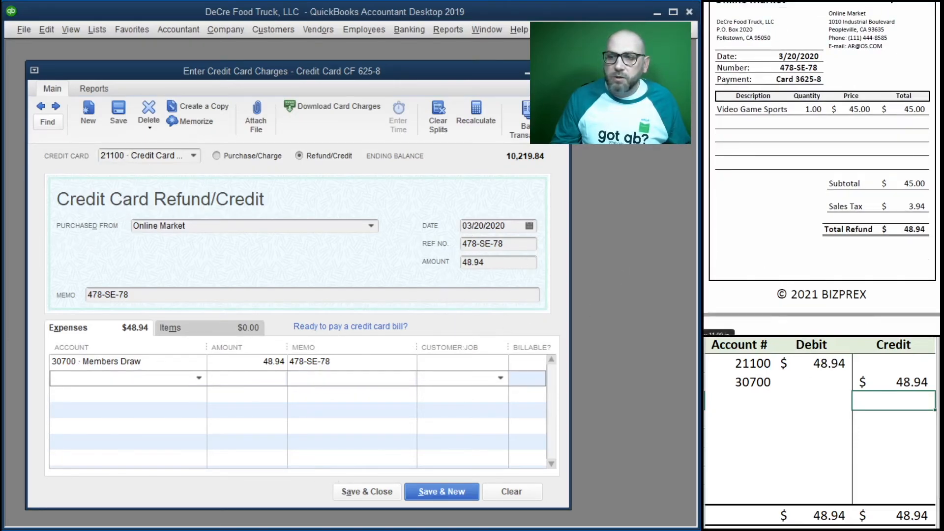
click(442, 492)
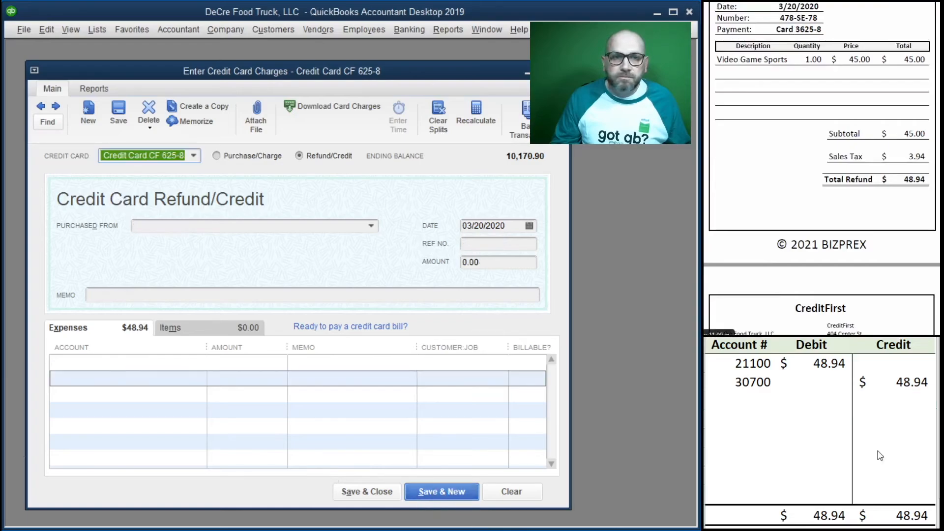
drag(877, 399, 748, 369)
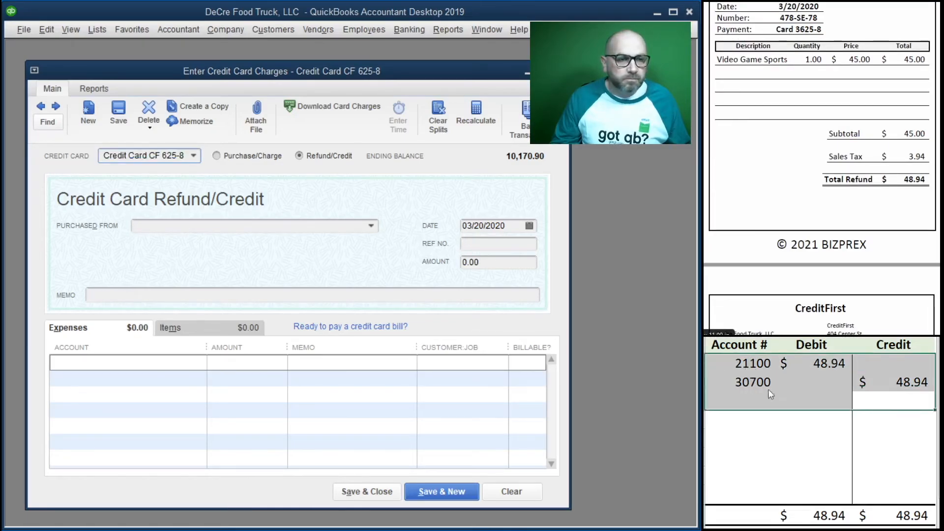
key(Delete)
scroll(827, 166, down, 10)
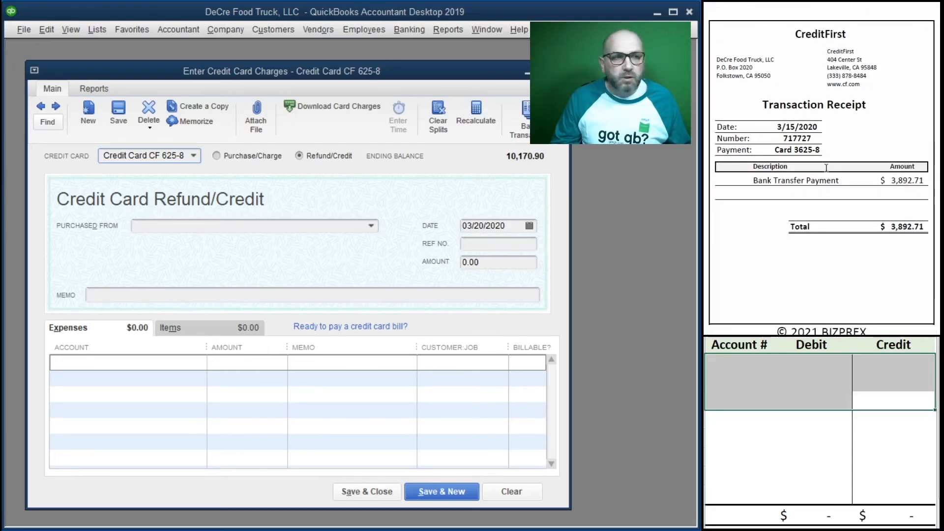
scroll(826, 168, down, 1)
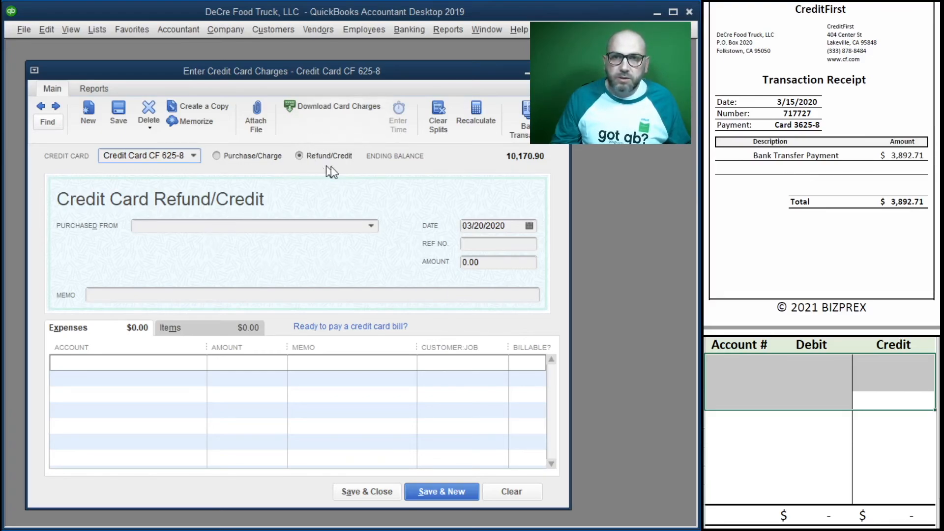
Step: Fill in the new Refund/Credit with CreditFirst as the vendor and a date of 03/15/2020
click(270, 227)
text(CreditFirst)
key(Tab)
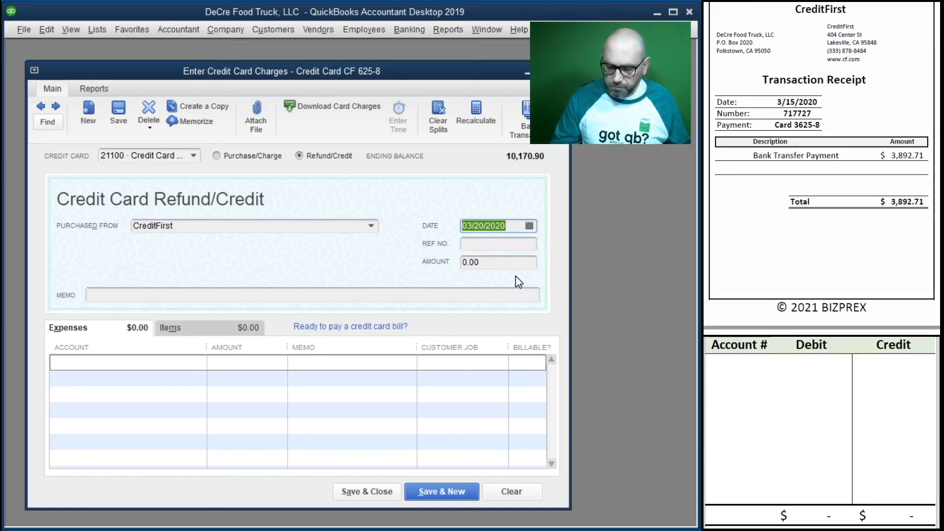
text(3/15/2020)
key(Tab)
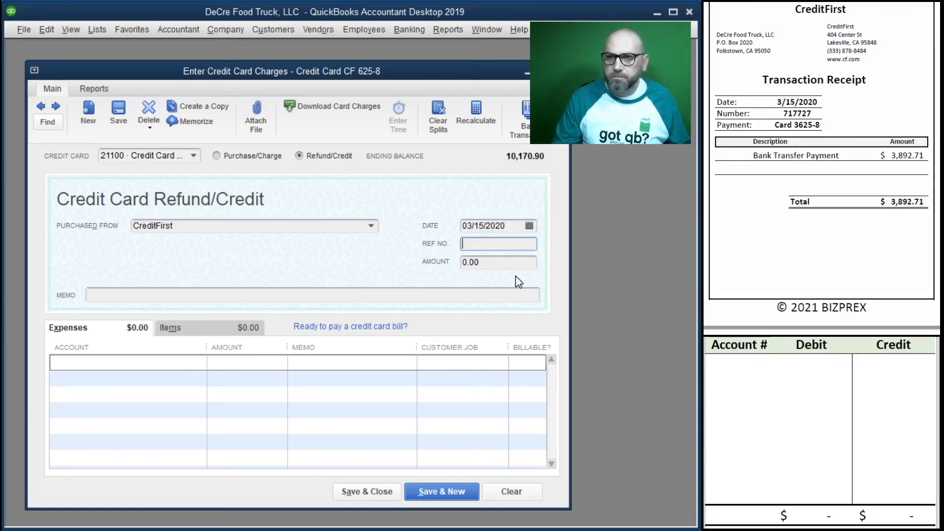
Step: Enter the transaction receipt's number as the reference number and set the refund/credit amount to 3,892.71
text(7)
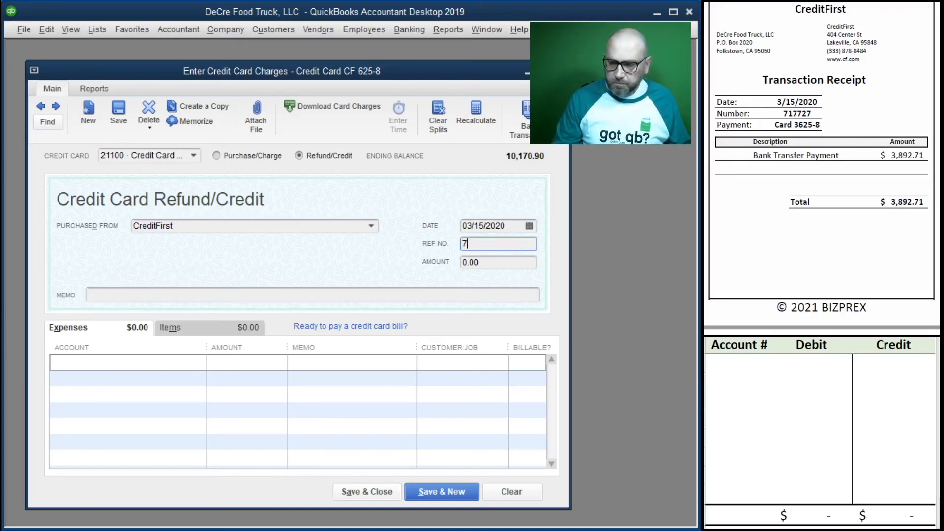
text(17727)
key(Tab)
text(3,892.)
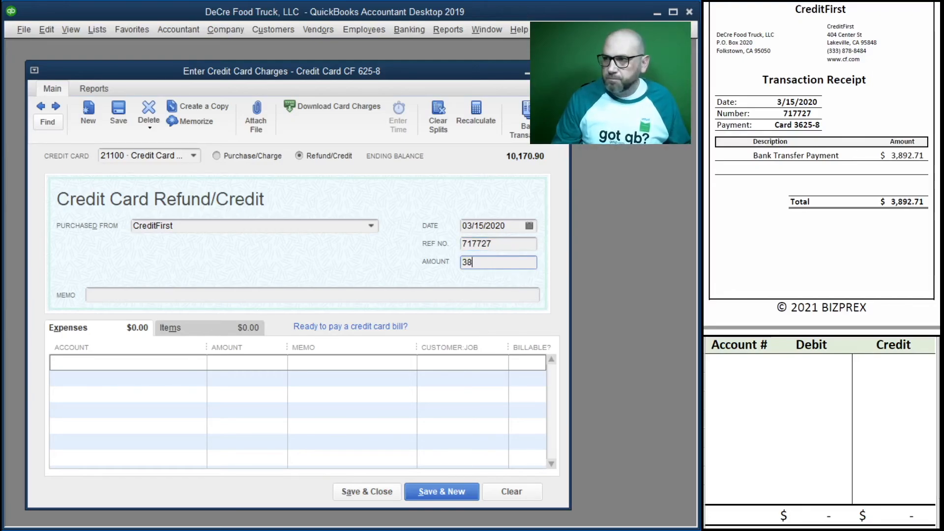
text(71)
key(Tab)
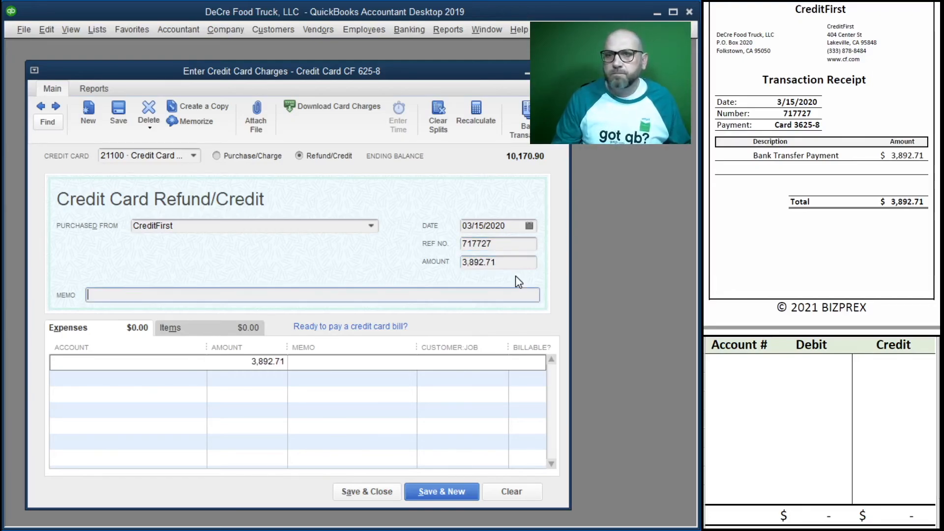
Step: Copy the reference number into the main memo and the first expense line's memo, and assign that line to account 11100 Bank Account BOL
click(508, 244)
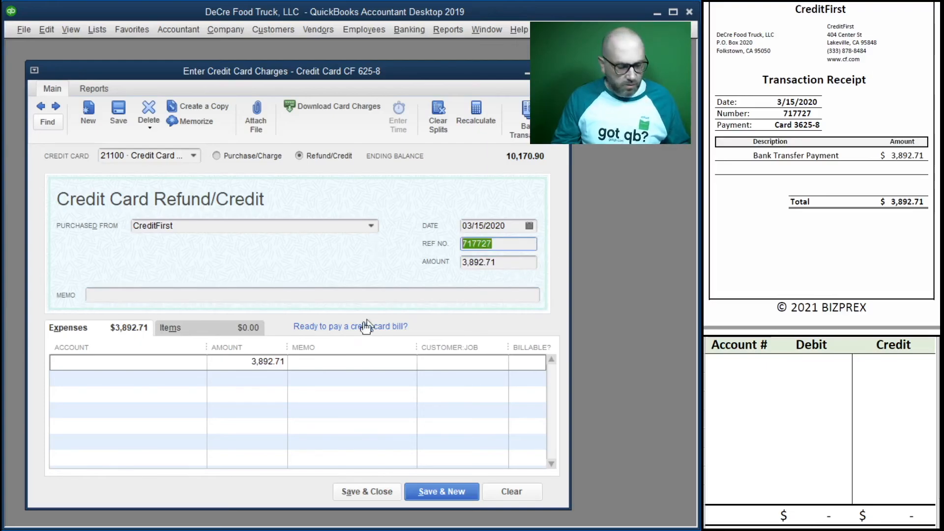
key(ctrl+c)
click(240, 294)
key(ctrl+v)
click(328, 363)
key(ctrl+v)
click(204, 363)
click(199, 362)
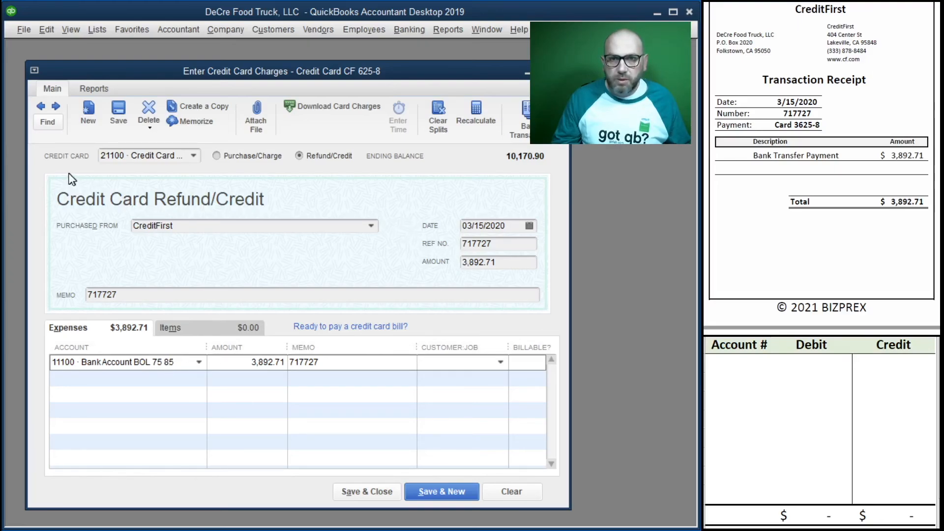
Step: Record a debit of 3,892.71 to account 21100 in the debit/credit worksheet
click(766, 367)
text(21100)
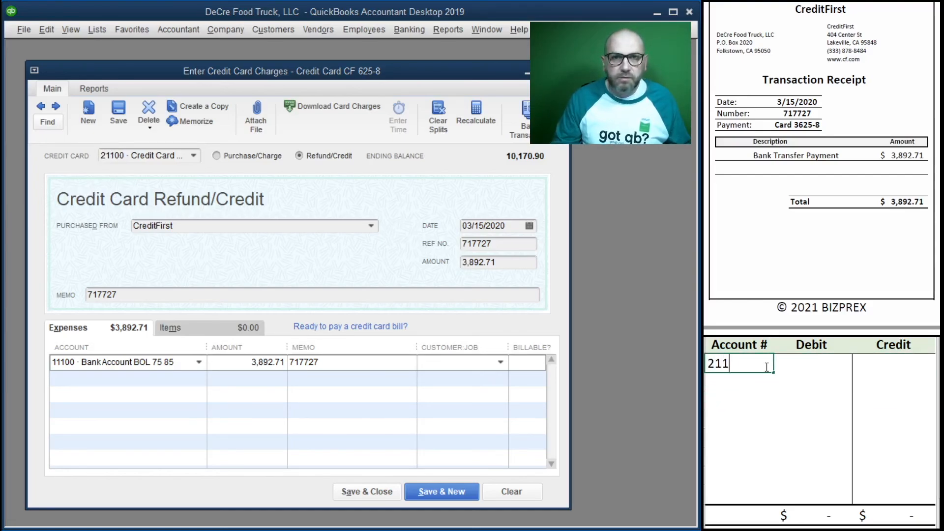
key(Tab)
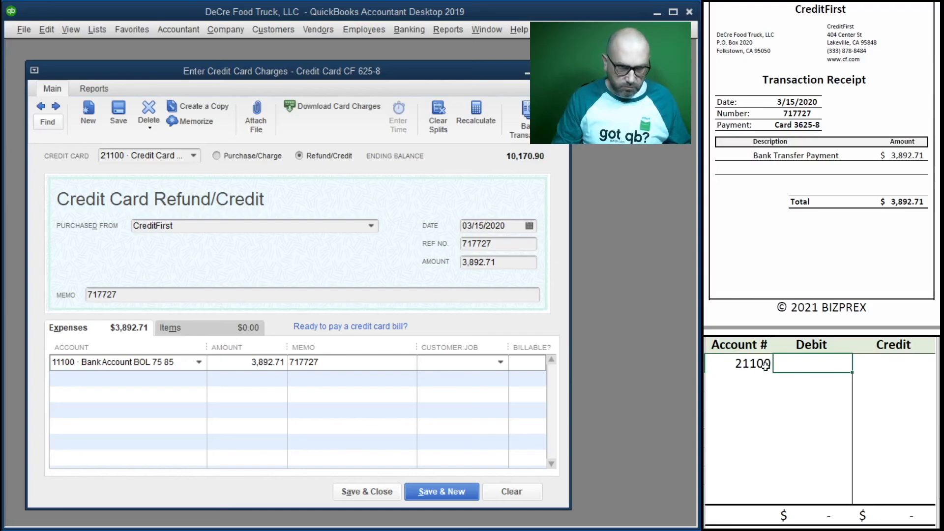
text(3892.71)
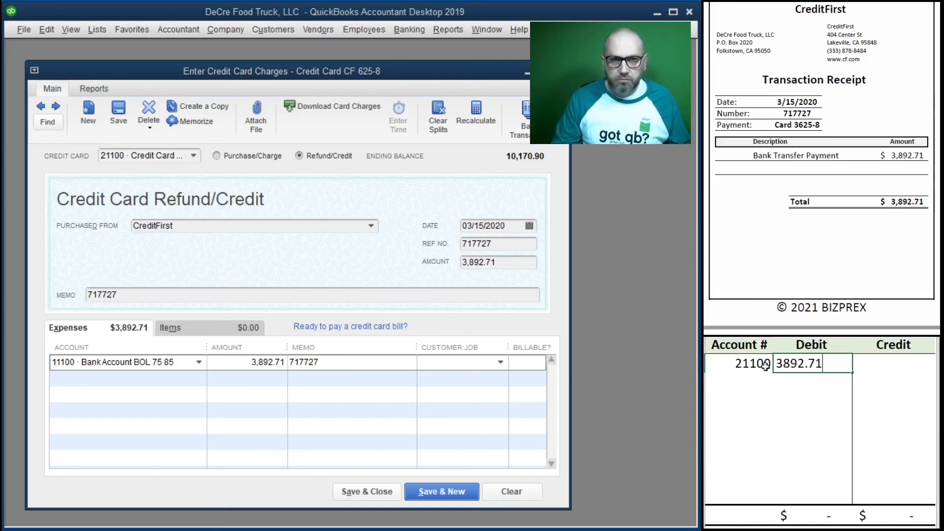
key(Return)
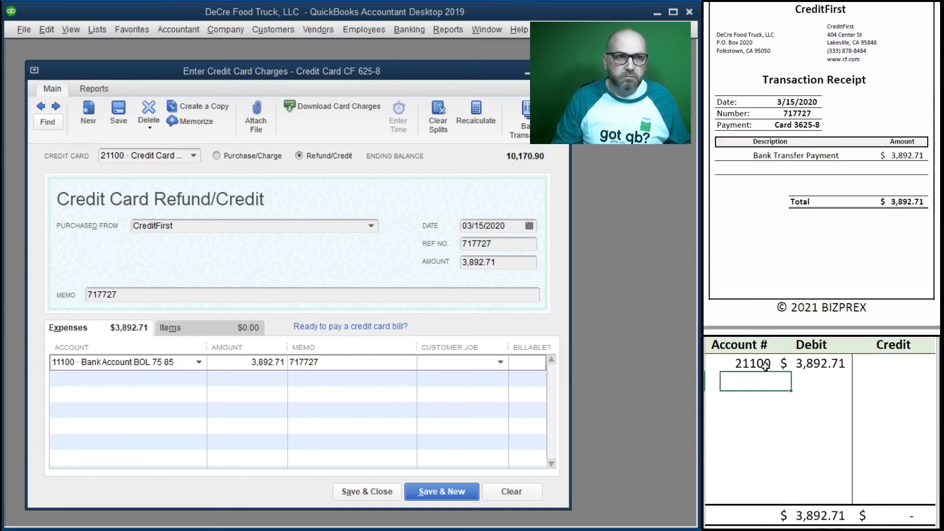
Step: Record a credit of 3,892.71 to account 11100 in the worksheet's second row
text(11100)
key(Tab)
key(Tab)
text(3892.71)
key(Return)
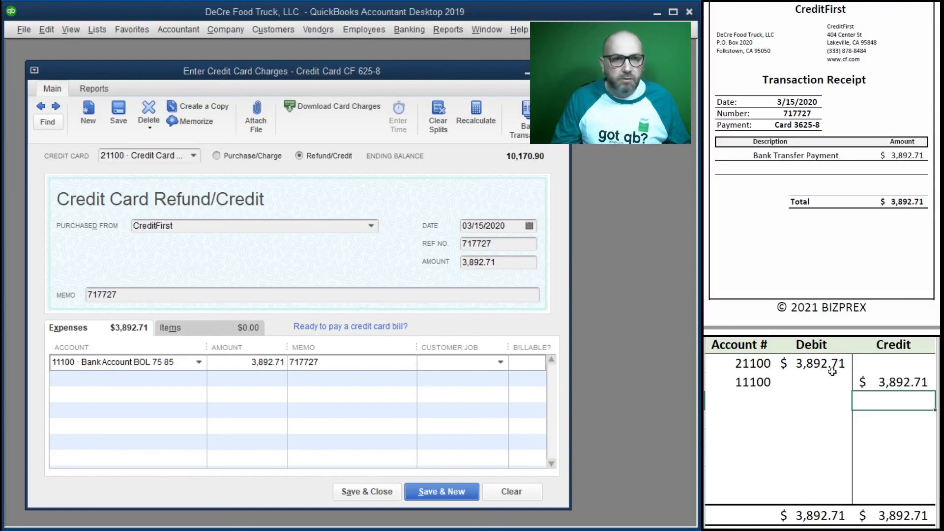
Step: Save and close the CreditFirst credit card entry, and clear the debit and credit rows from the worksheet
click(362, 491)
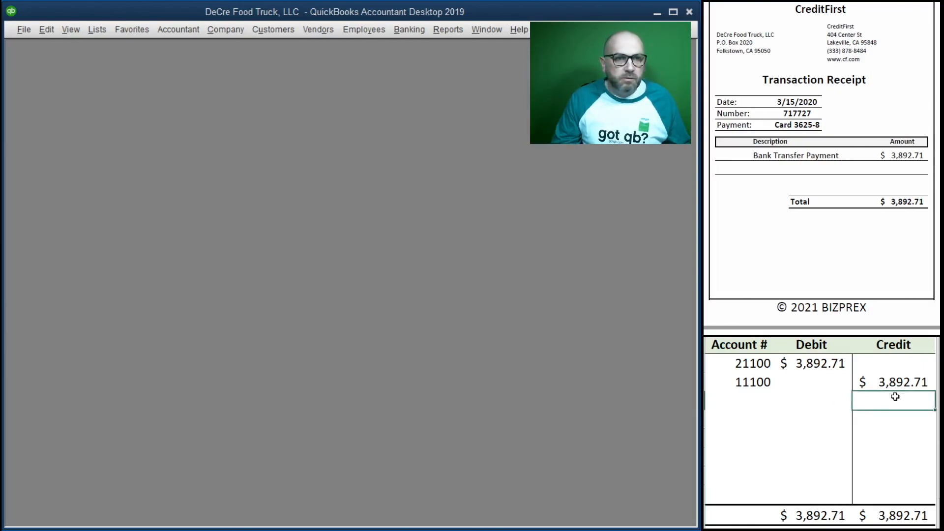
drag(897, 394, 735, 363)
key(Delete)
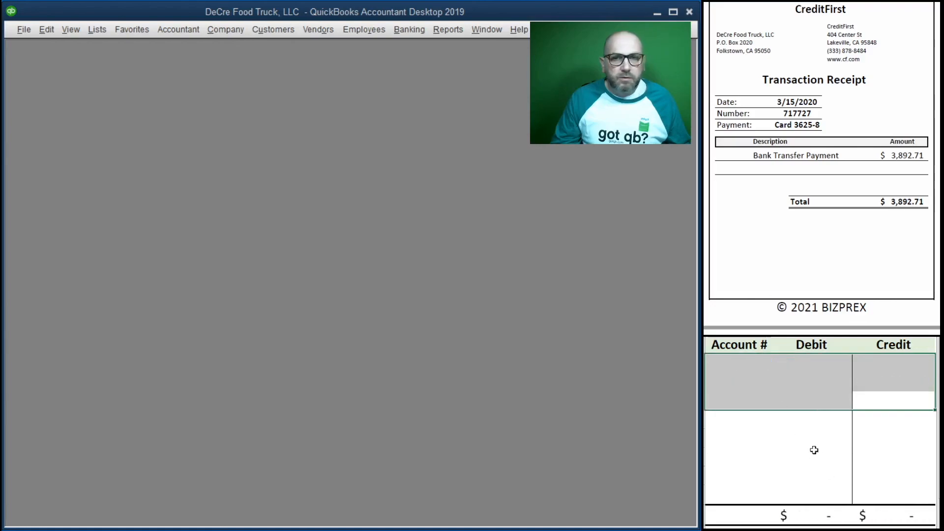
scroll(768, 182, down, 5)
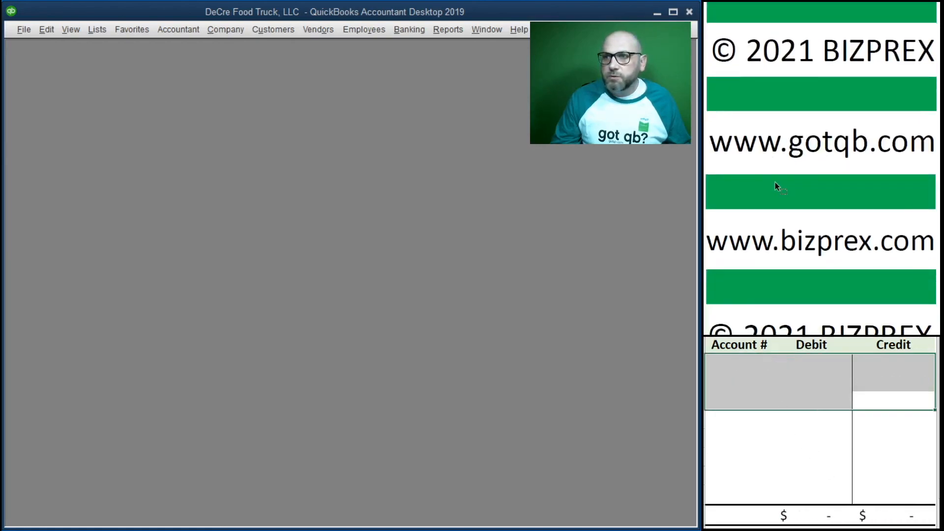